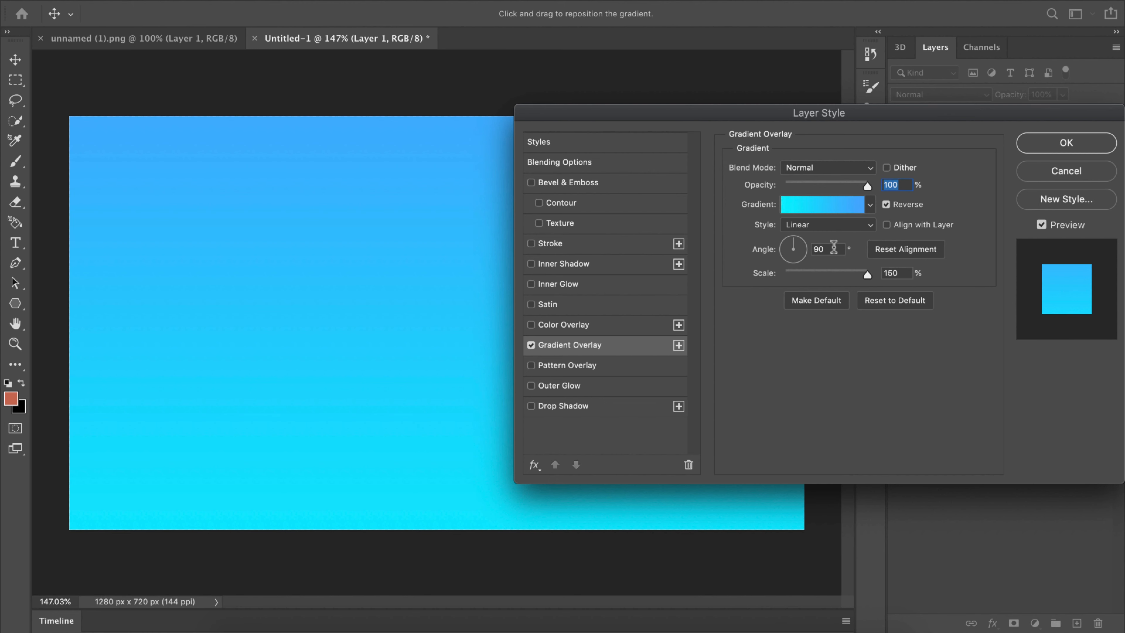
# Step: Change the background layer's gradient overlay to the Green_26 preset from the Greens set and apply the layer style
pyautogui.click(833, 247)
pyautogui.doubleClick(833, 247)
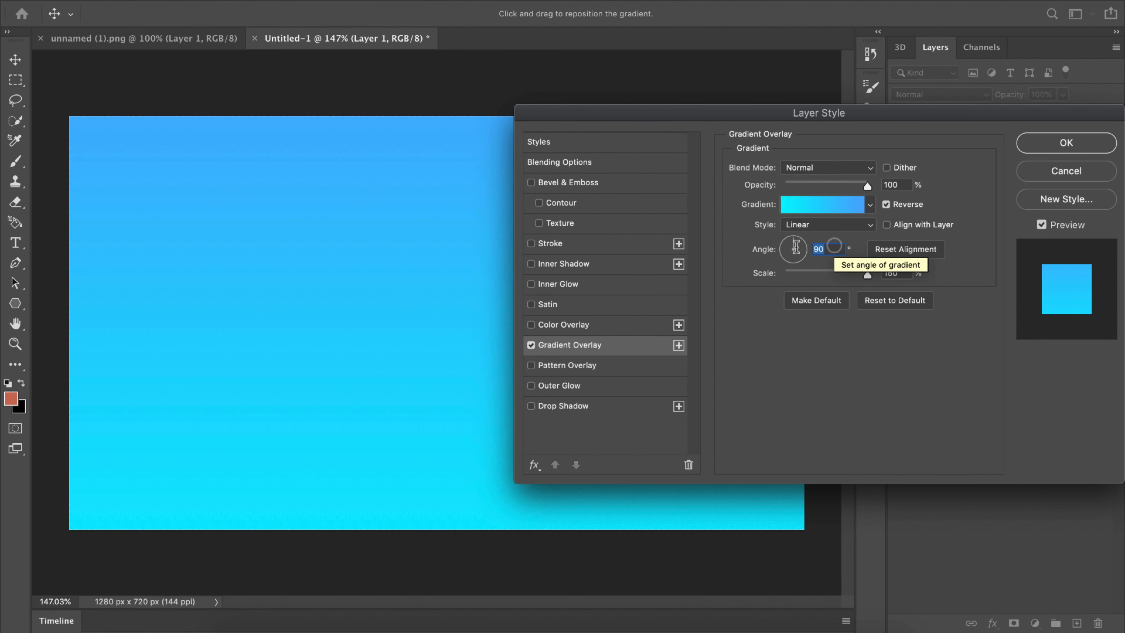
pyautogui.moveTo(834, 246); pyautogui.dragTo(797, 249)
pyautogui.click(829, 204)
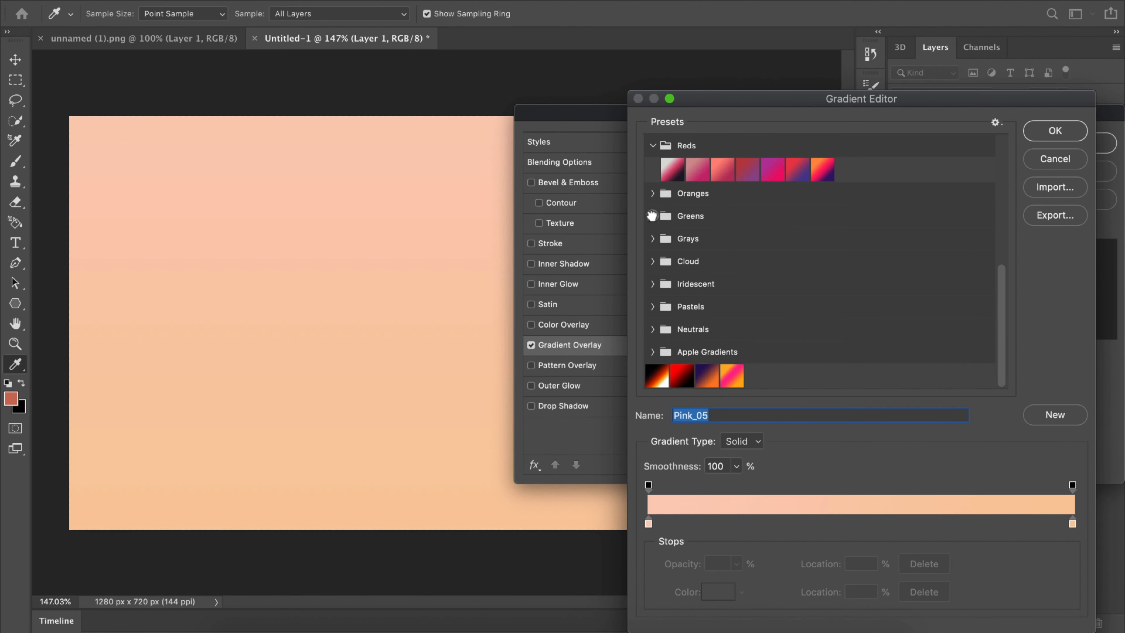
pyautogui.click(652, 216)
pyautogui.click(674, 265)
pyautogui.click(692, 264)
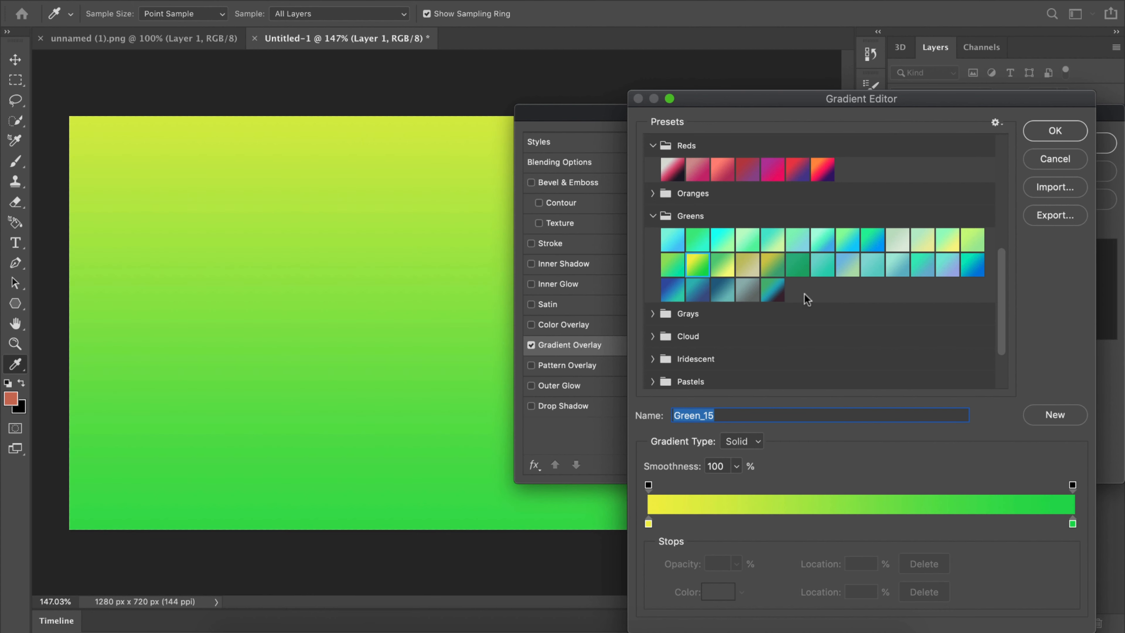
pyautogui.click(674, 289)
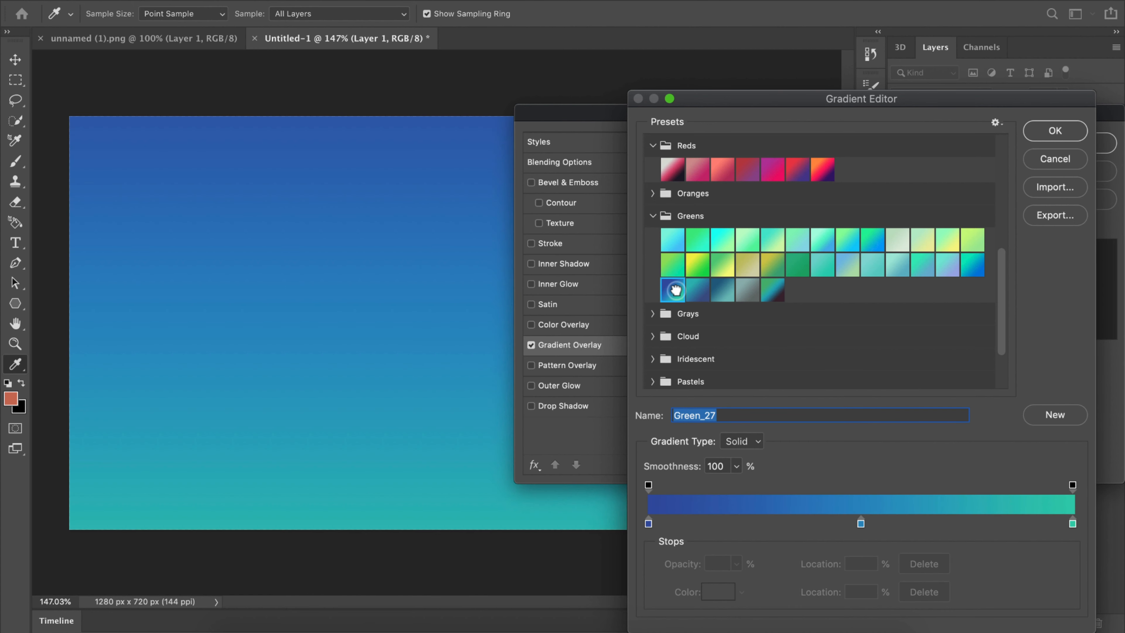
pyautogui.click(700, 290)
pyautogui.click(974, 265)
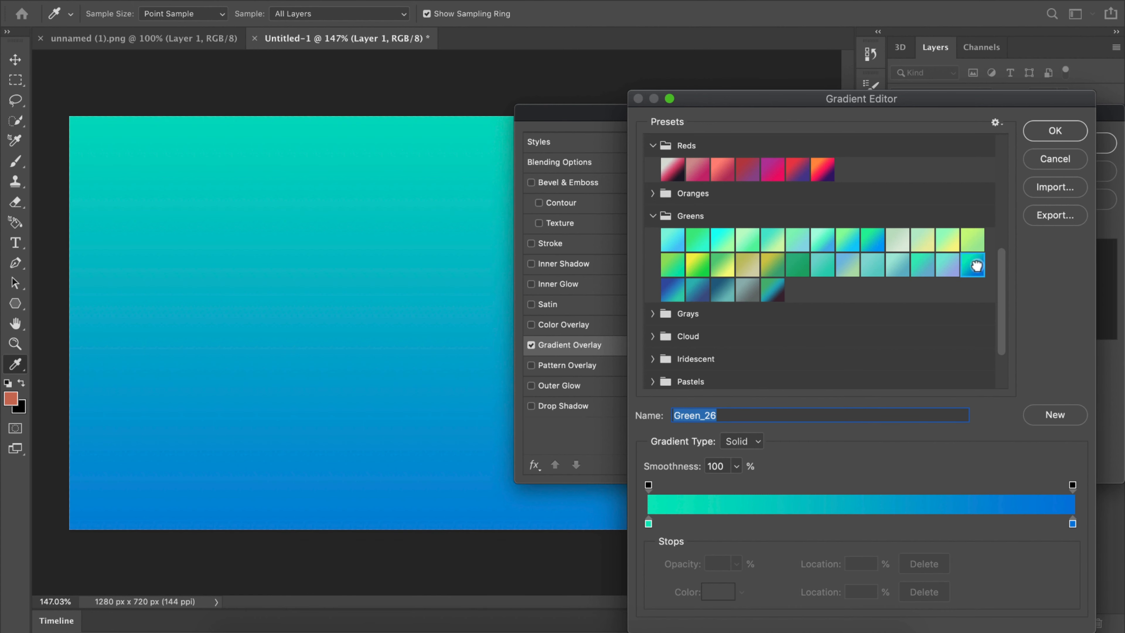
pyautogui.click(1044, 134)
pyautogui.click(1057, 144)
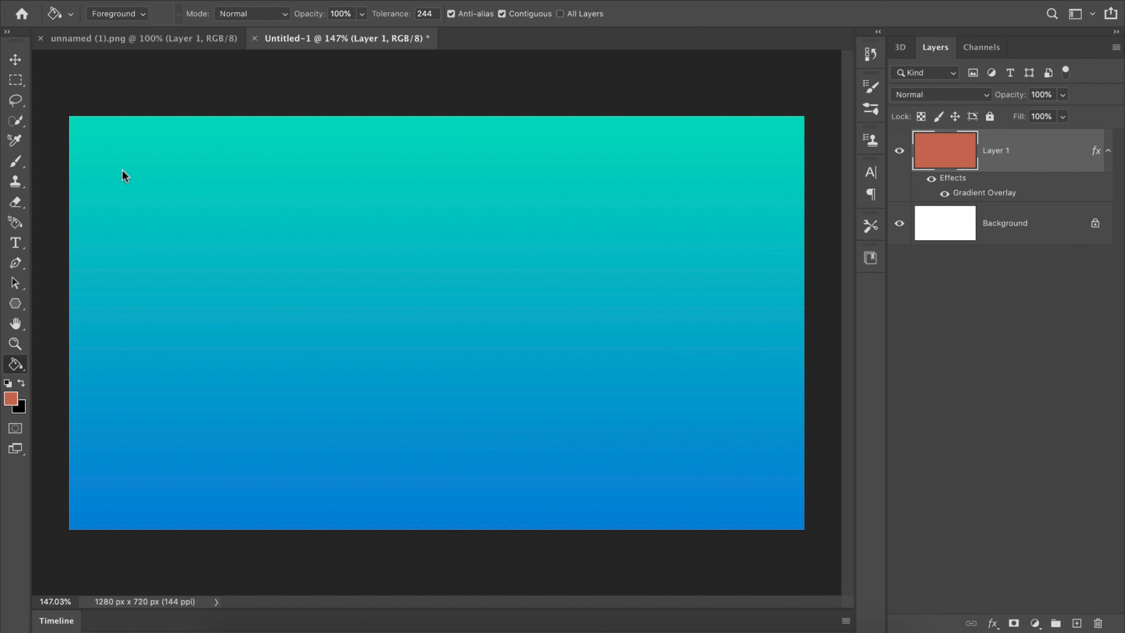
# Step: Fill a small rectangular selection left of the canvas centre with the orange-red foreground colour on a new layer, then deselect
pyautogui.rightClick(16, 80)
pyautogui.click(70, 78)
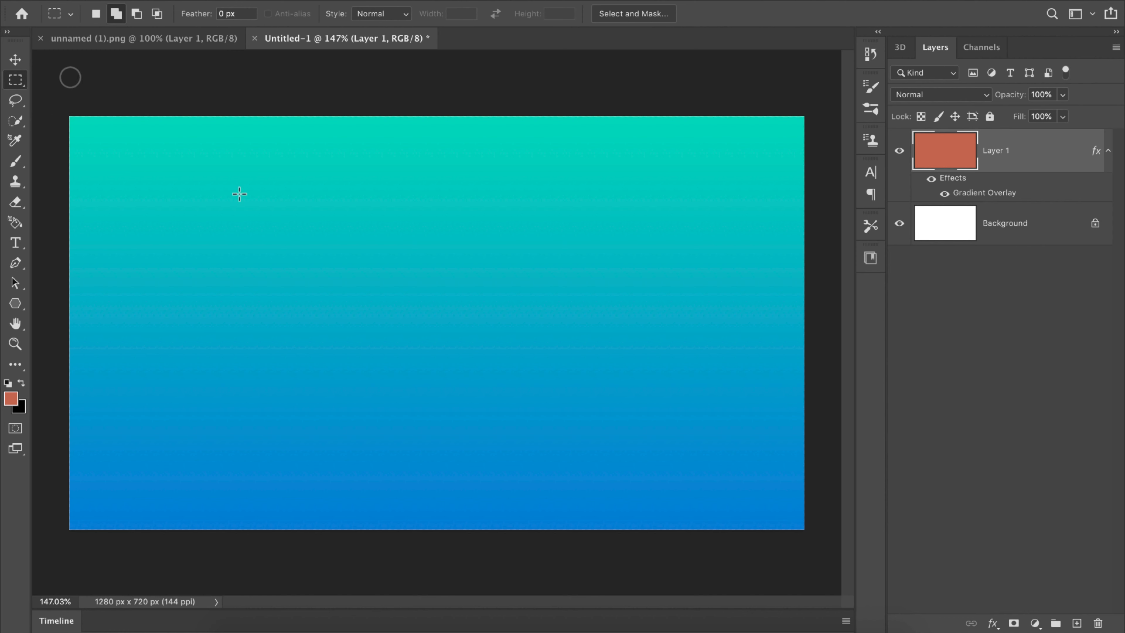
pyautogui.moveTo(288, 225); pyautogui.dragTo(402, 289)
pyautogui.click(1076, 622)
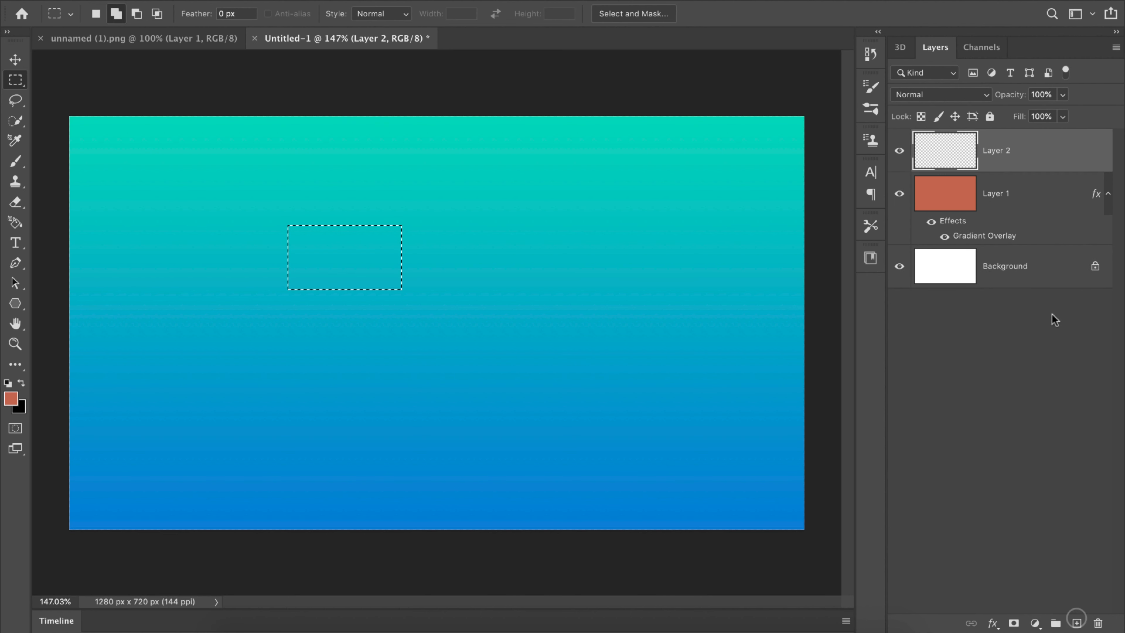
pyautogui.press('g')
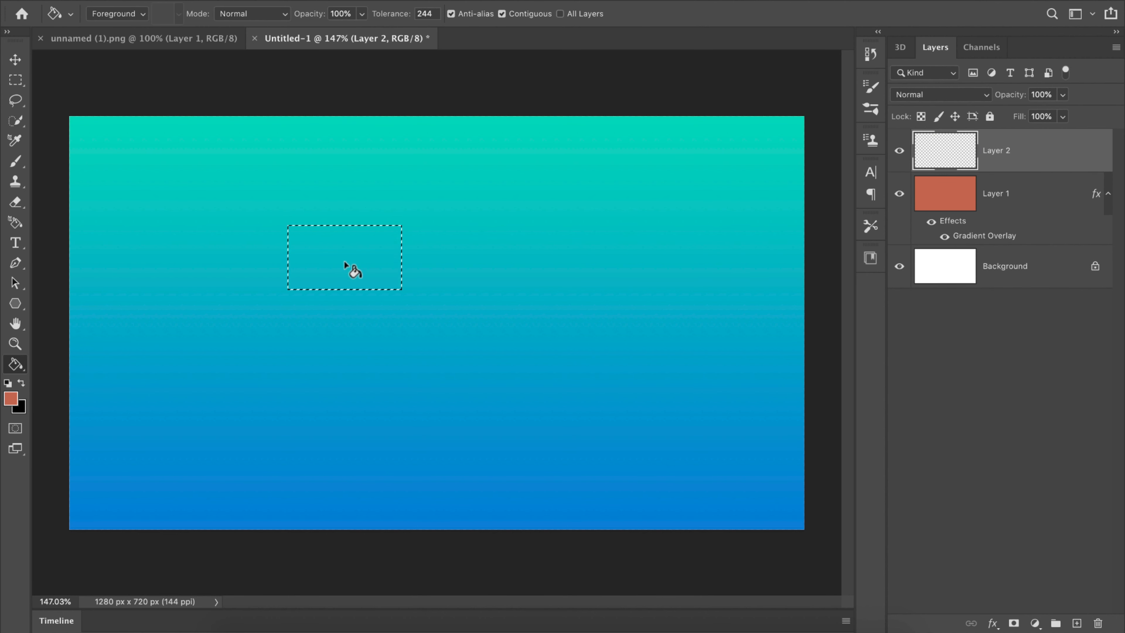
pyautogui.click(343, 260)
pyautogui.hotkey('ctrl', 'd')
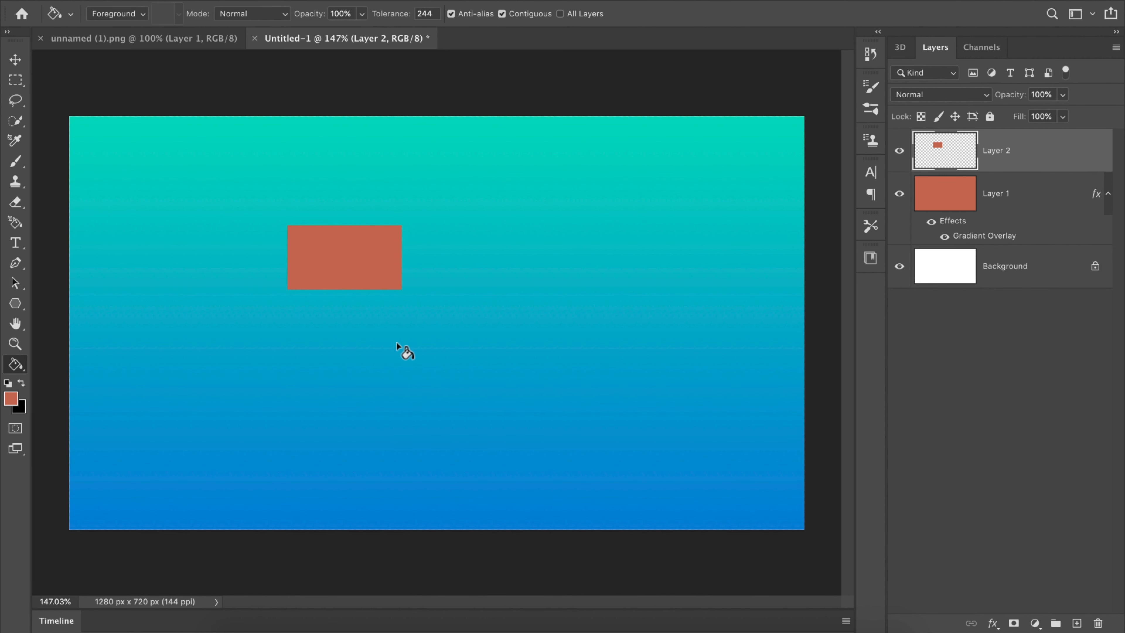
# Step: Duplicate the rectangle layer, offset the copy diagonally down to the right, and place the copy beneath Layer 2 in the stacking order
pyautogui.hotkey('ctrl', 'j')
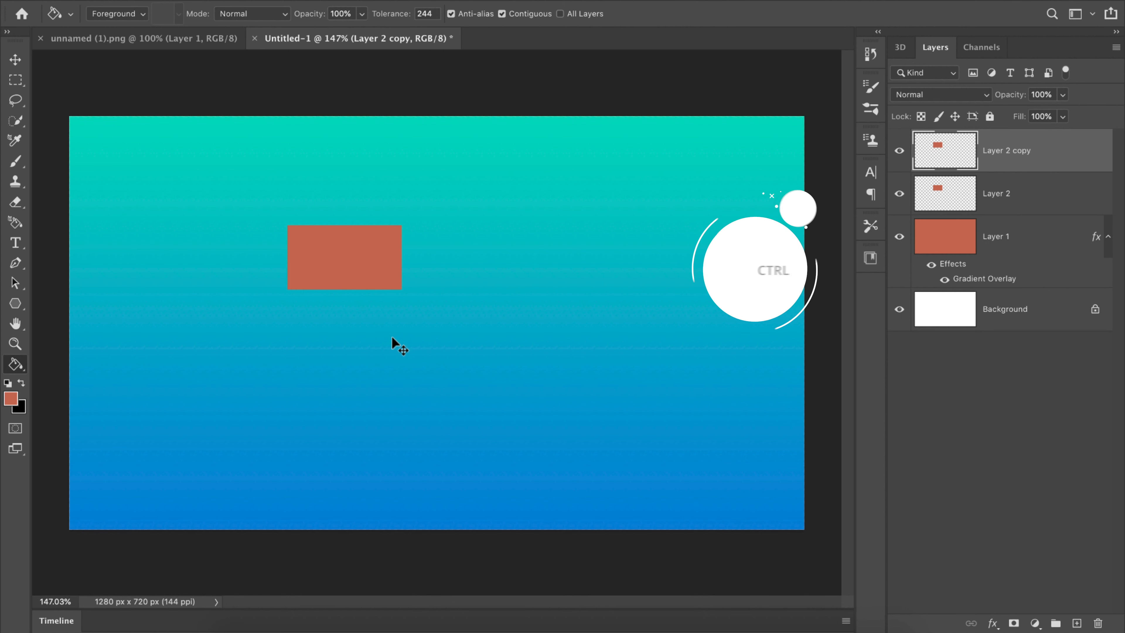
pyautogui.press('v')
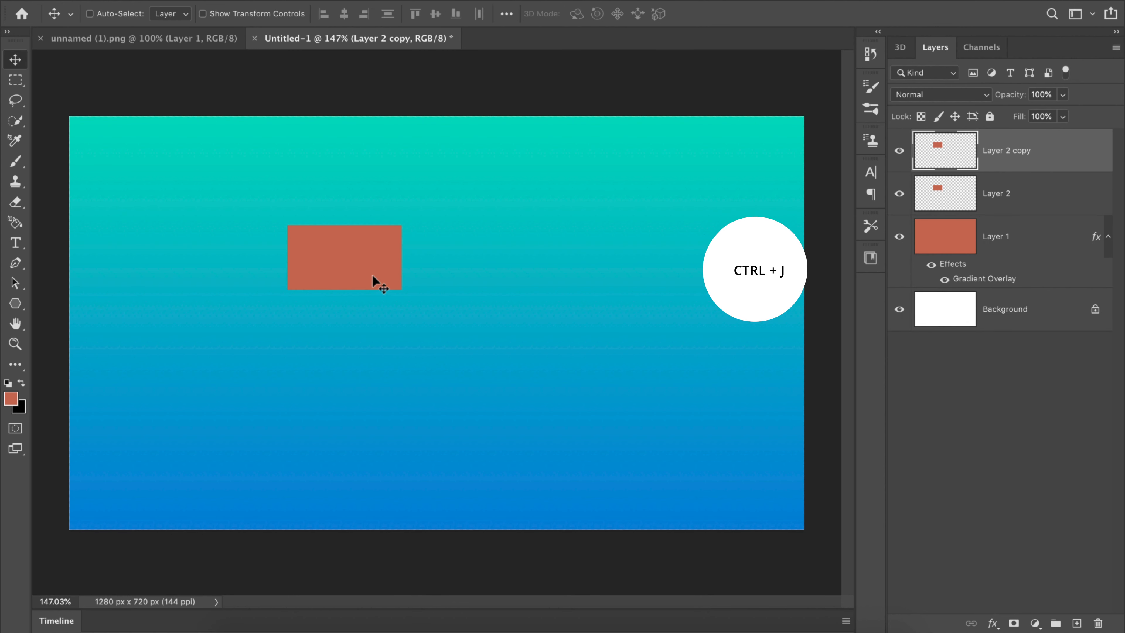
pyautogui.moveTo(372, 277); pyautogui.dragTo(449, 322)
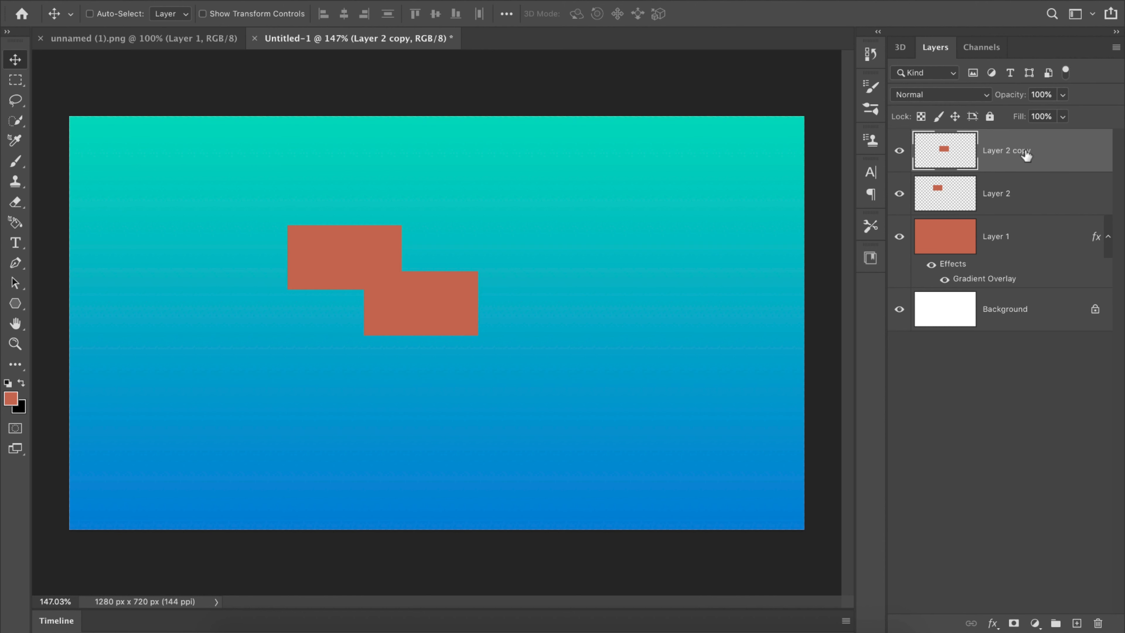
pyautogui.moveTo(1022, 184); pyautogui.dragTo(1021, 214)
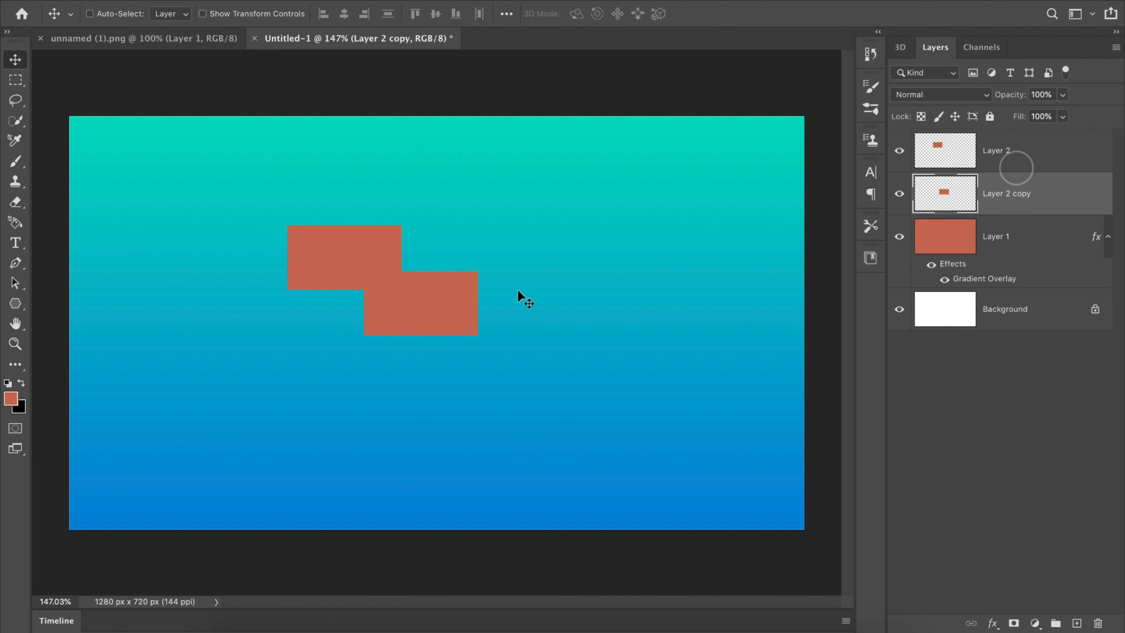
# Step: Duplicate the offset rectangle and position the new copy directly below the first rectangle, touching the middle one
pyautogui.hotkey('ctrl', 'j')
pyautogui.moveTo(443, 310); pyautogui.dragTo(371, 378)
pyautogui.click(899, 193)
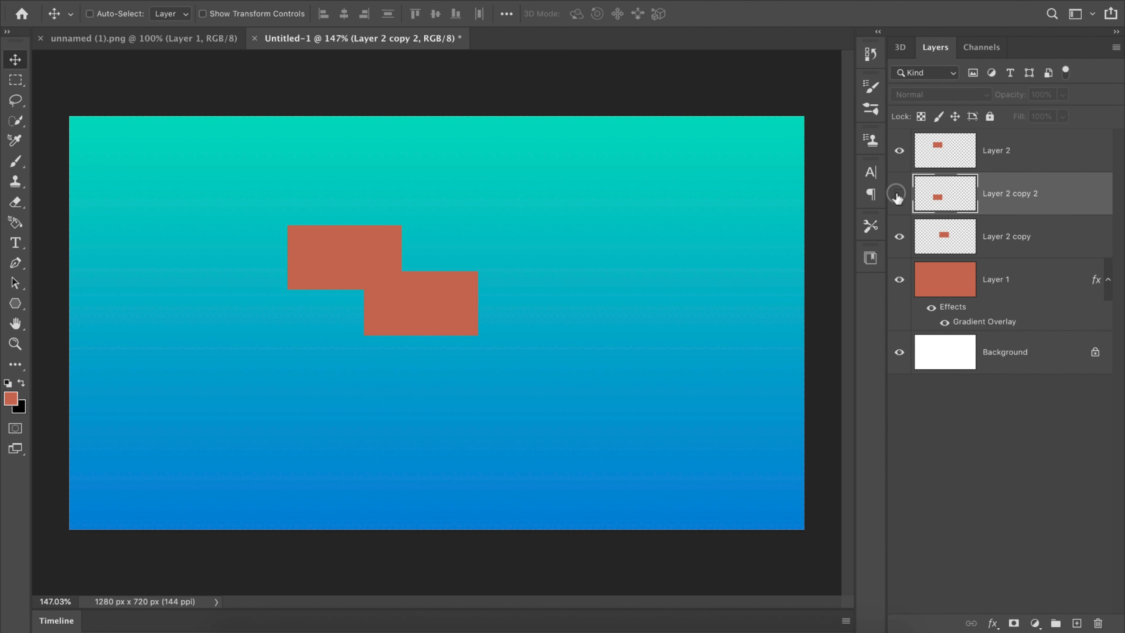
pyautogui.click(899, 193)
pyautogui.click(899, 150)
pyautogui.click(899, 150)
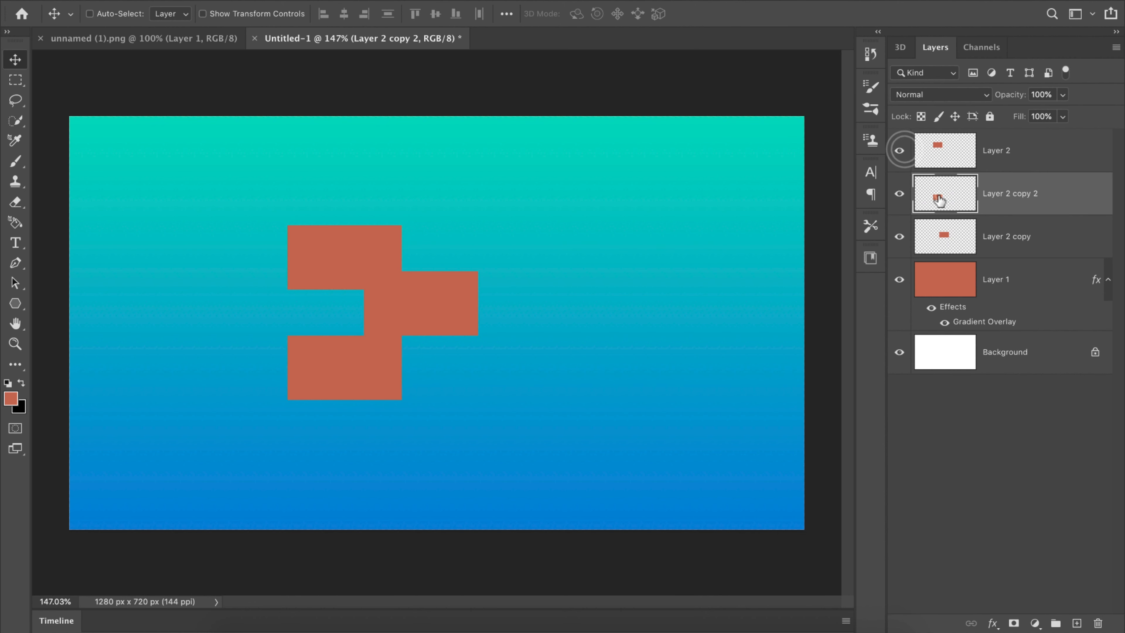
# Step: Stretch the middle rectangle on Layer 2 copy to the right, to about 158% of its width
pyautogui.hotkey('ctrl', 't')
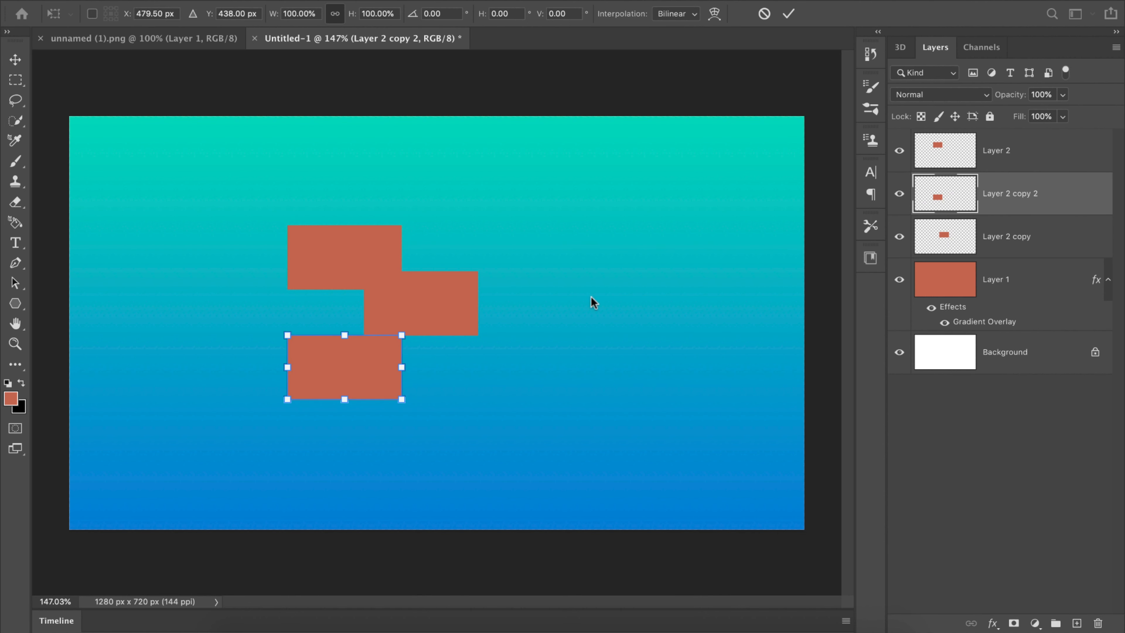
pyautogui.click(788, 14)
pyautogui.click(899, 193)
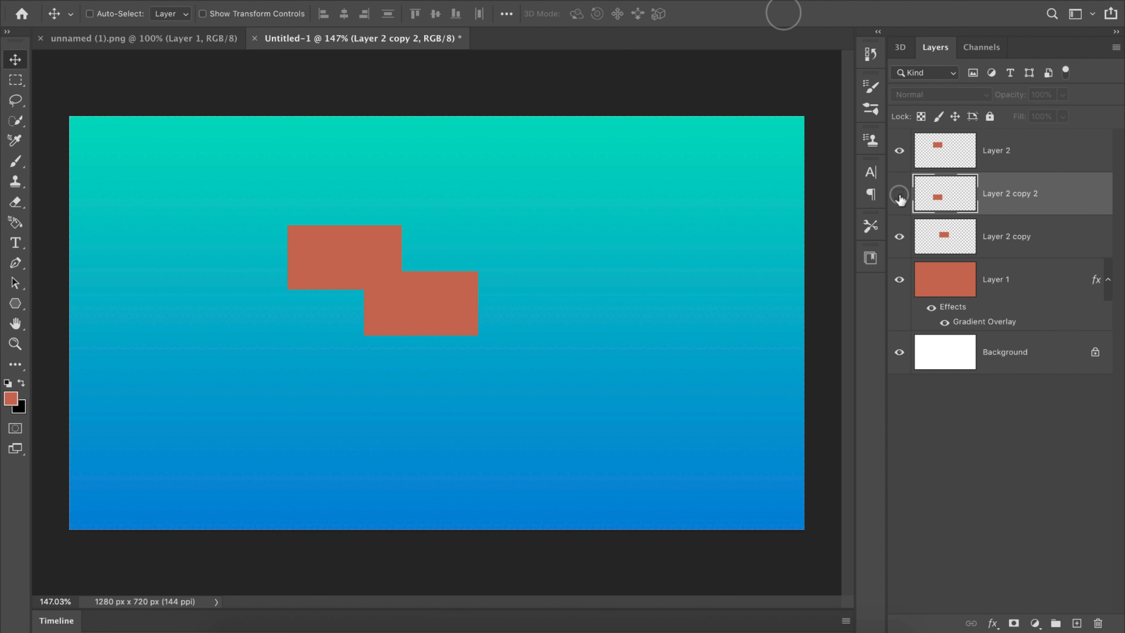
pyautogui.click(899, 193)
pyautogui.click(900, 235)
pyautogui.click(899, 236)
pyautogui.click(938, 240)
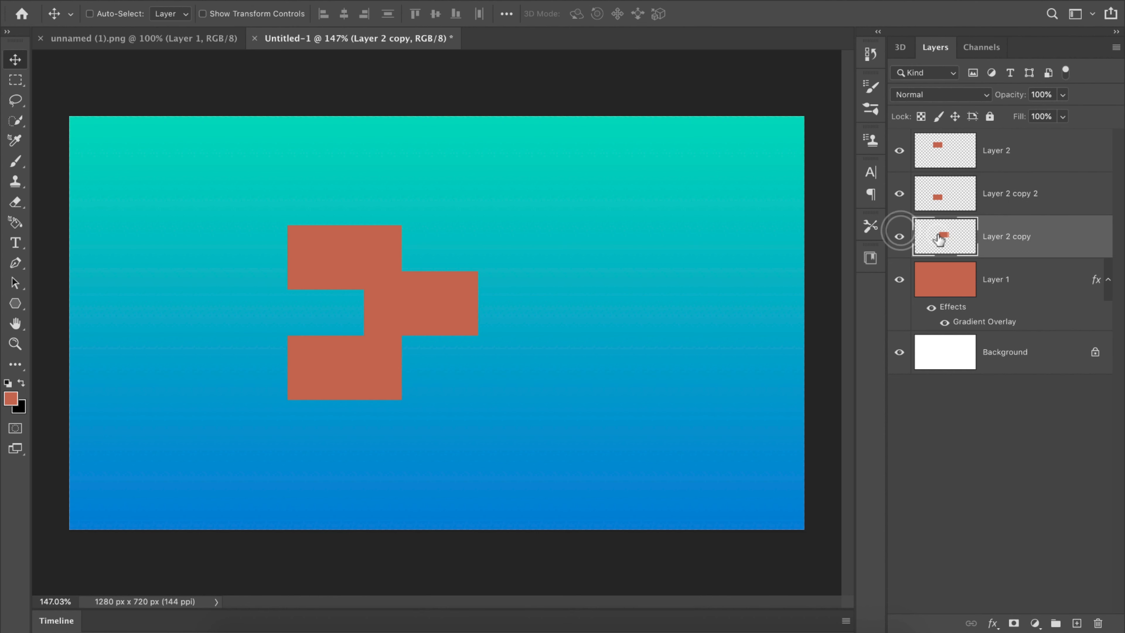
pyautogui.hotkey('ctrl', 't')
pyautogui.moveTo(481, 309); pyautogui.dragTo(551, 304)
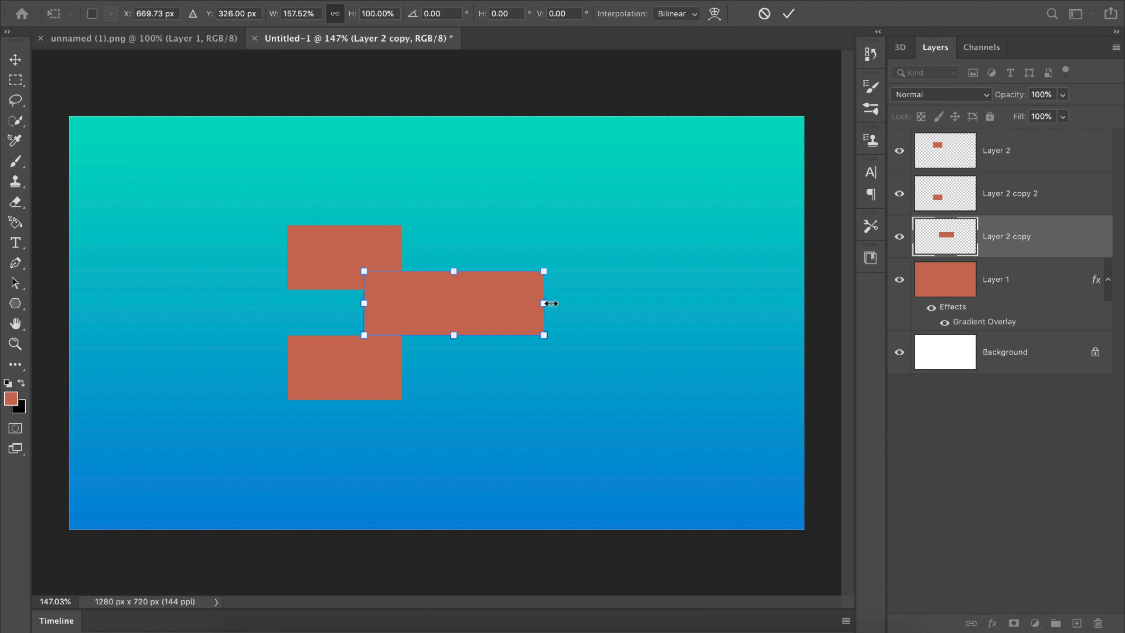
pyautogui.click(788, 15)
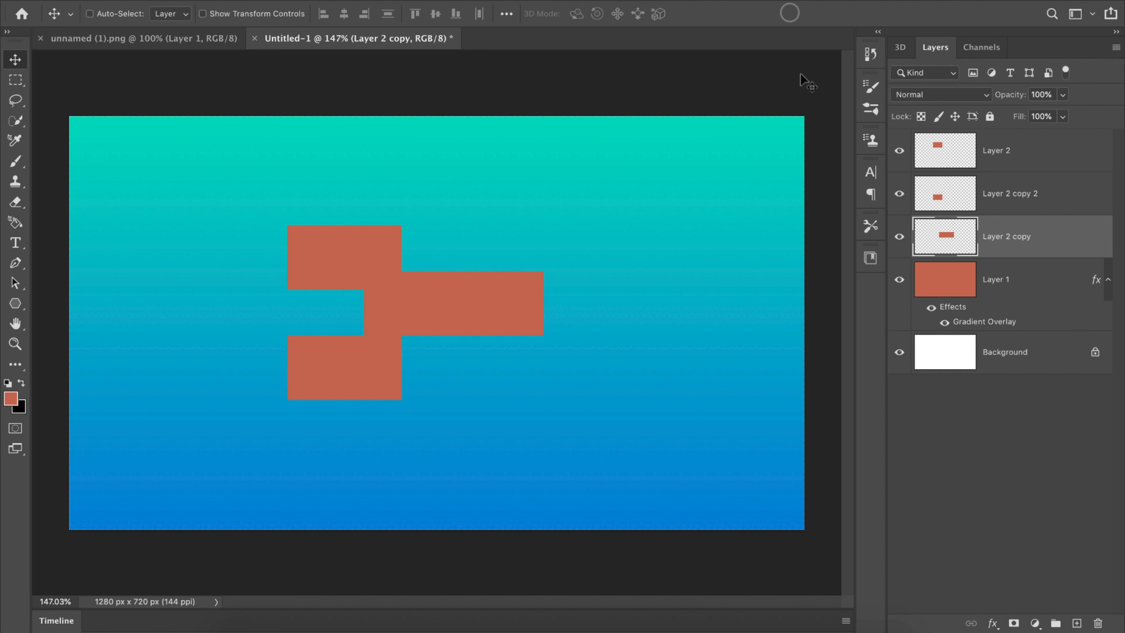
# Step: Stretch the lowest rectangle on Layer 2 copy 2 to the left, to about 129% of its width
pyautogui.click(892, 152)
pyautogui.click(892, 152)
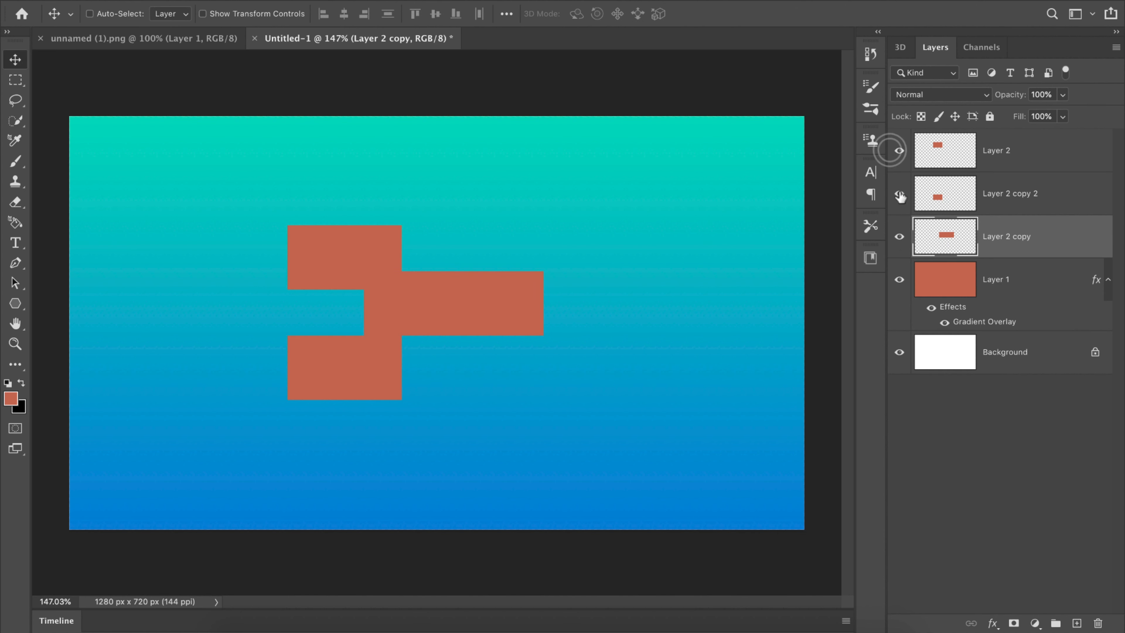
pyautogui.click(899, 193)
pyautogui.click(898, 193)
pyautogui.click(936, 199)
pyautogui.hotkey('ctrl', 't')
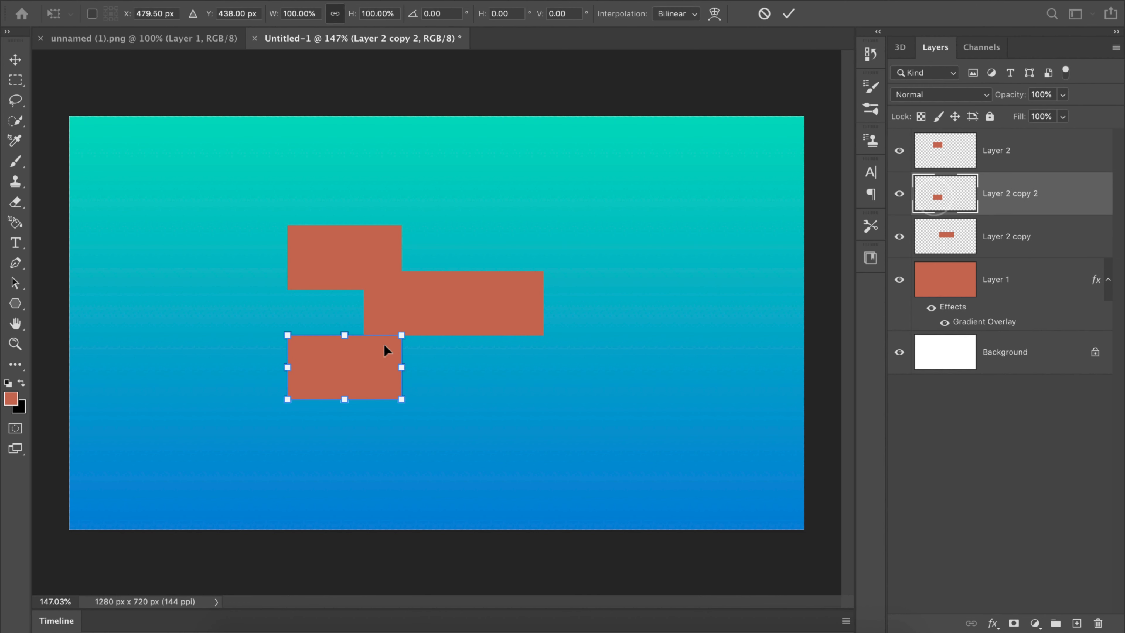
pyautogui.moveTo(283, 366); pyautogui.dragTo(247, 367)
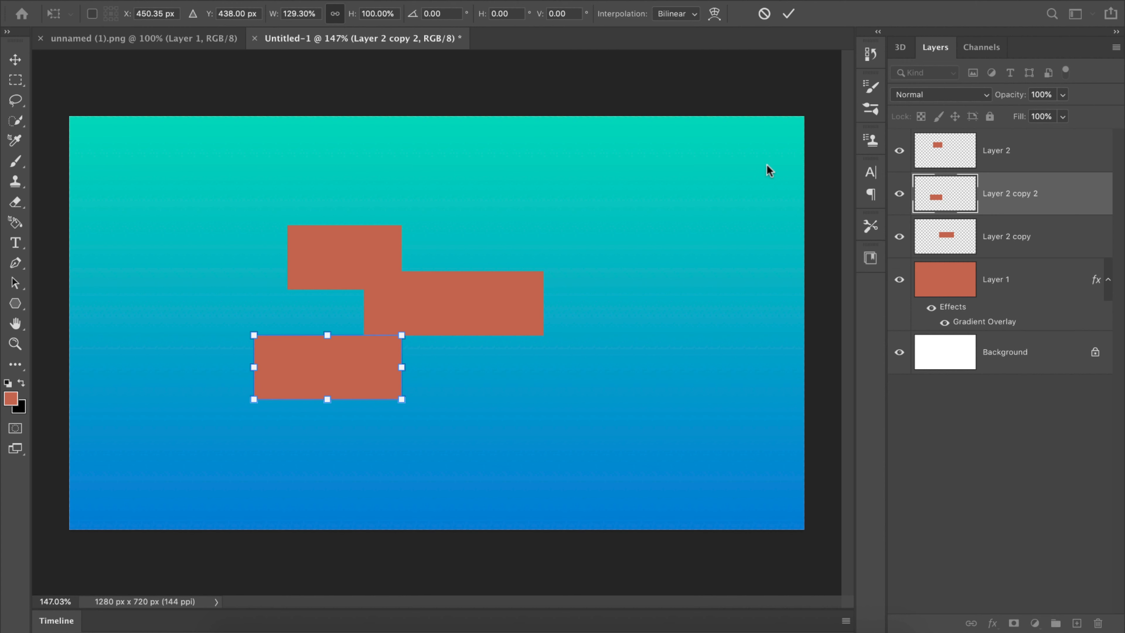
pyautogui.click(791, 14)
# Step: Skew the three rectangle layers together so their right side slants upward, and move them toward the canvas centre
pyautogui.click(1007, 425)
pyautogui.click(1027, 153)
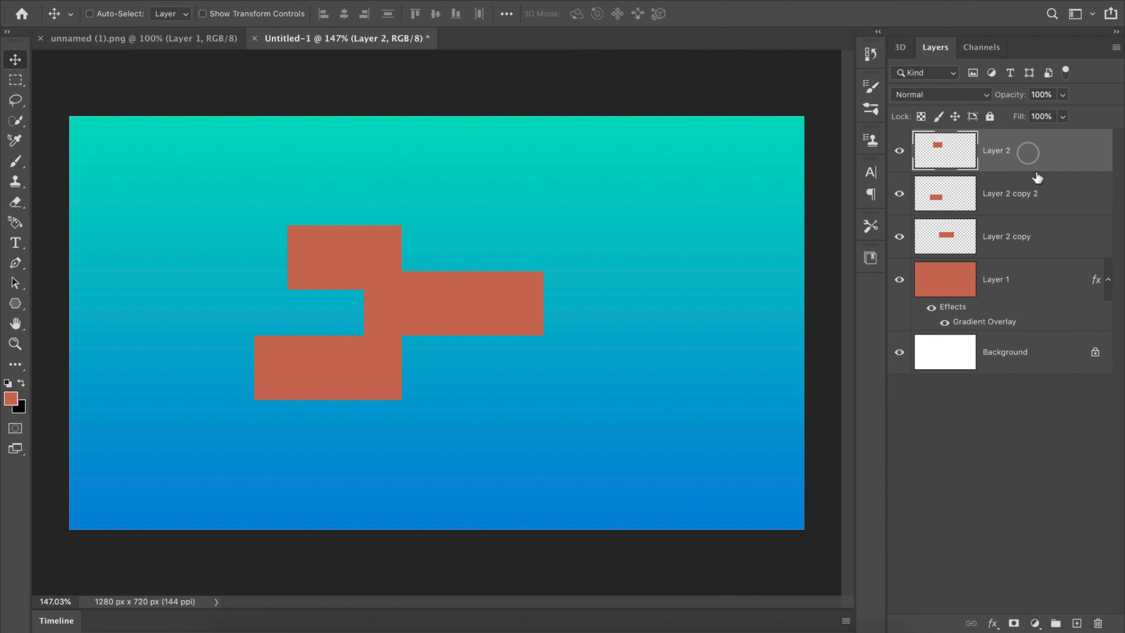
pyautogui.keyDown('shift'); pyautogui.click(1036, 194); pyautogui.keyUp('shift')
pyautogui.keyDown('shift'); pyautogui.click(1031, 237); pyautogui.keyUp('shift')
pyautogui.hotkey('ctrl', 't')
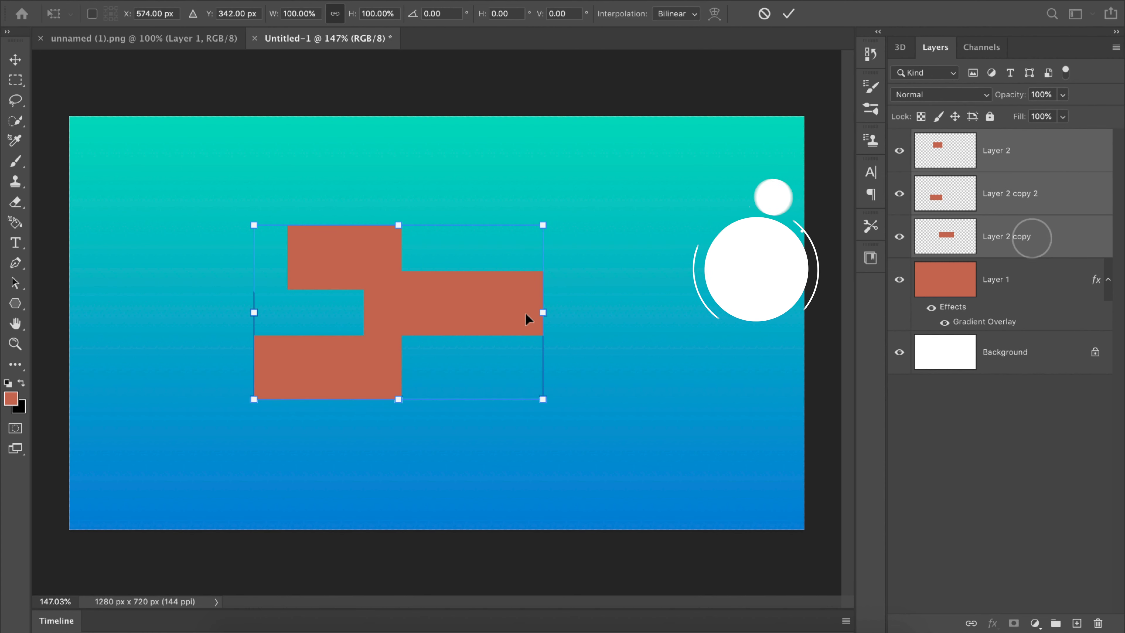
pyautogui.rightClick(495, 294)
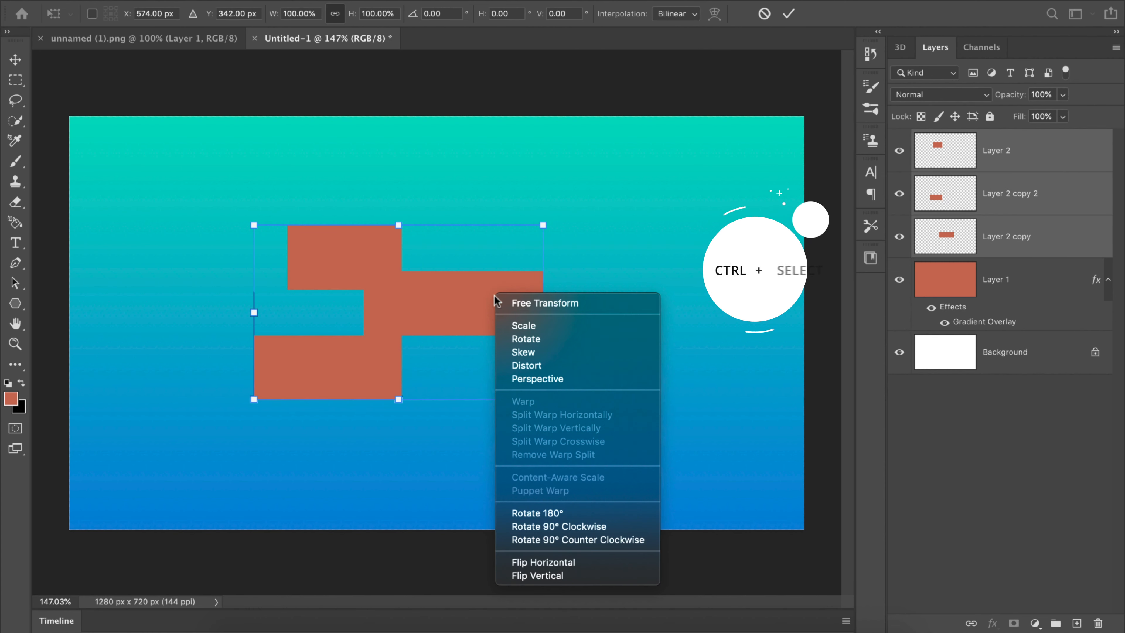
pyautogui.click(540, 351)
pyautogui.moveTo(543, 313); pyautogui.dragTo(534, 258)
pyautogui.click(789, 15)
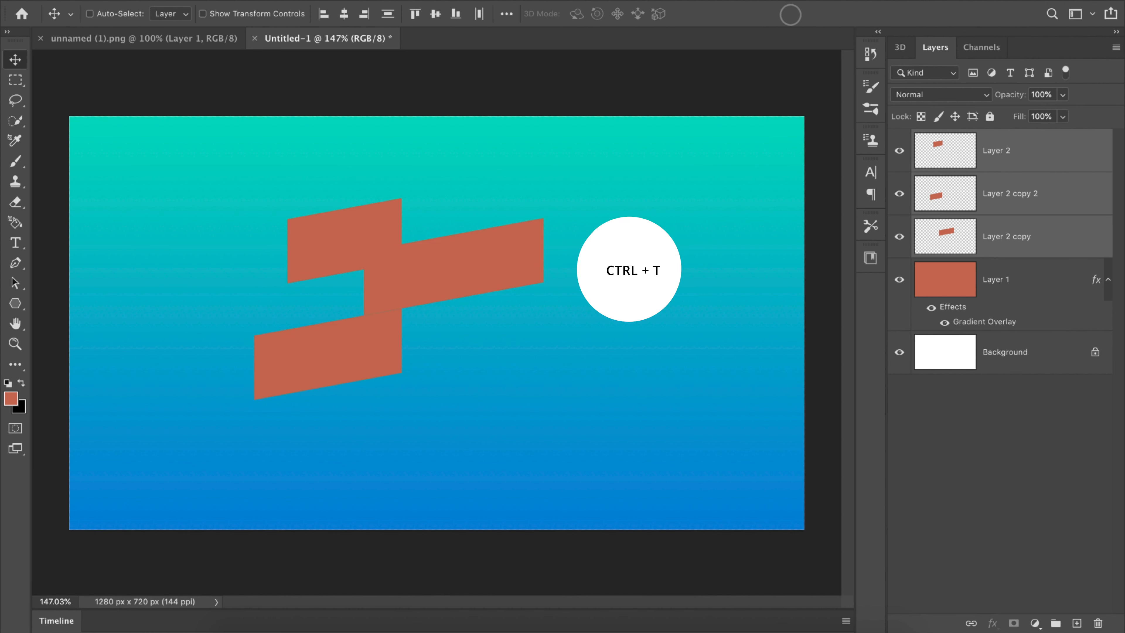
pyautogui.moveTo(452, 277); pyautogui.dragTo(497, 300)
pyautogui.click(992, 458)
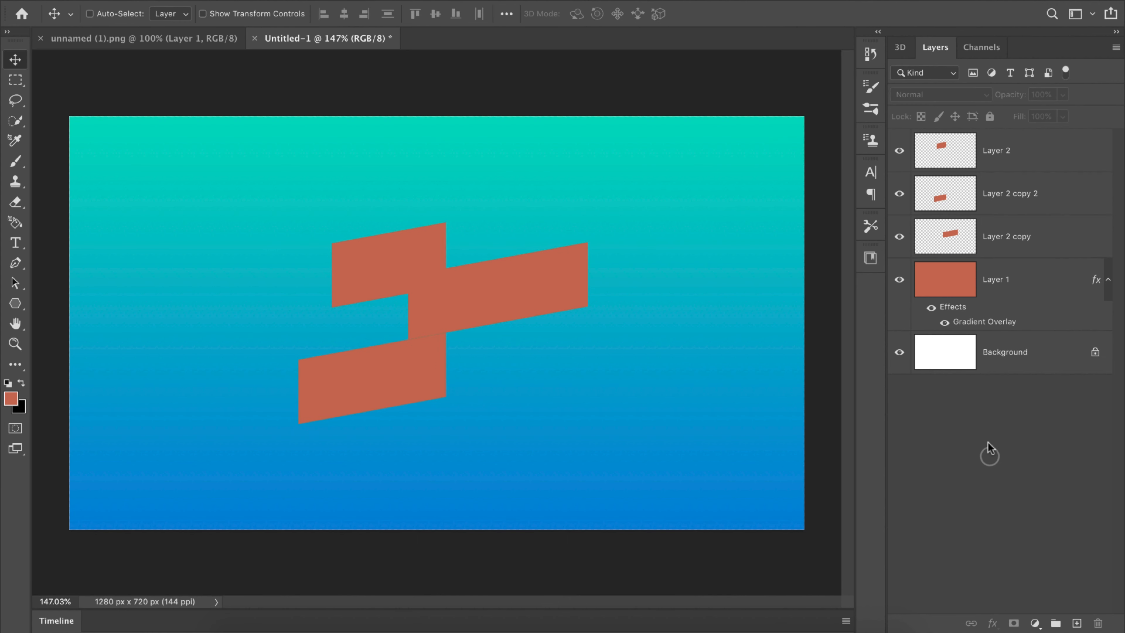
# Step: Enable a Gradient Overlay in Layer 2's layer style and show its settings, keeping the shapes visible beside the dialog
pyautogui.click(1006, 149)
pyautogui.rightClick(1026, 154)
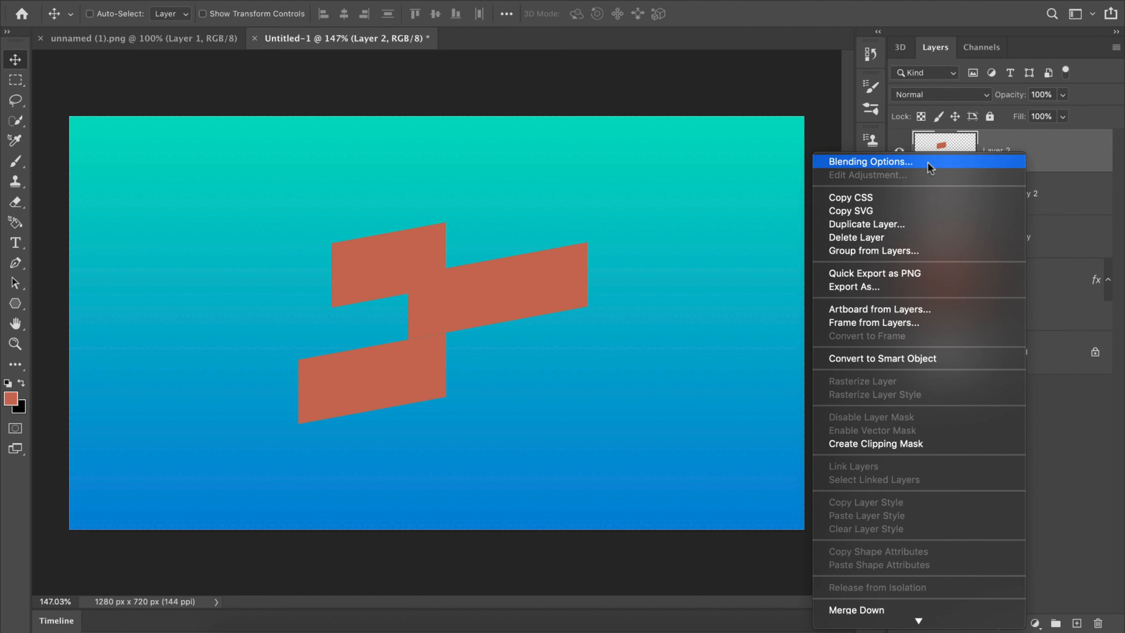
pyautogui.click(855, 162)
pyautogui.moveTo(605, 124); pyautogui.dragTo(678, 116)
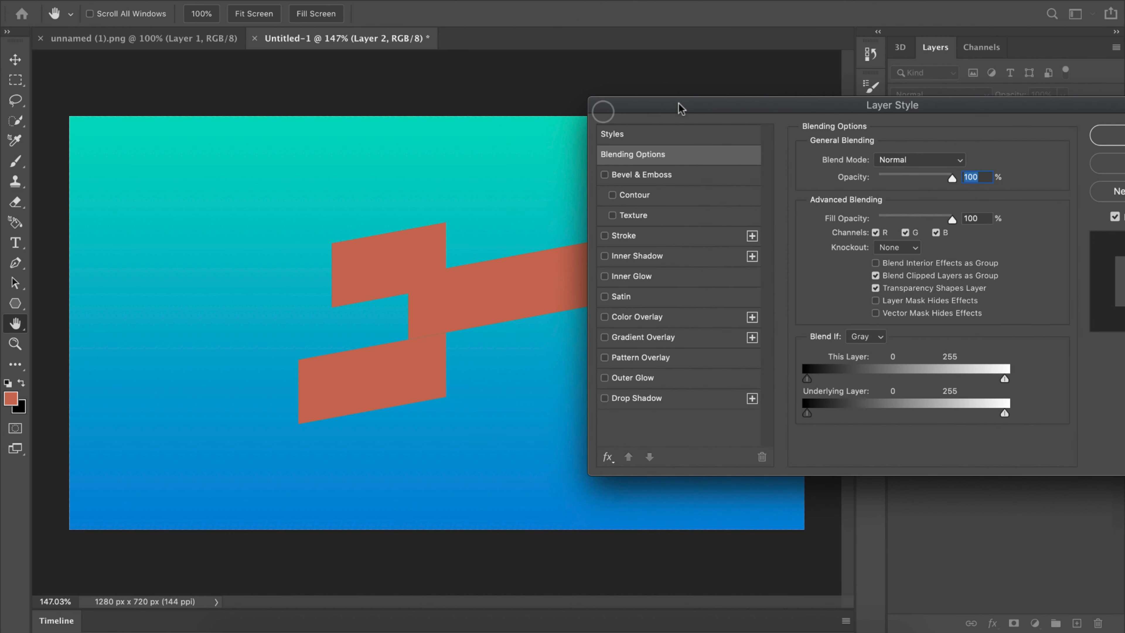
pyautogui.click(605, 337)
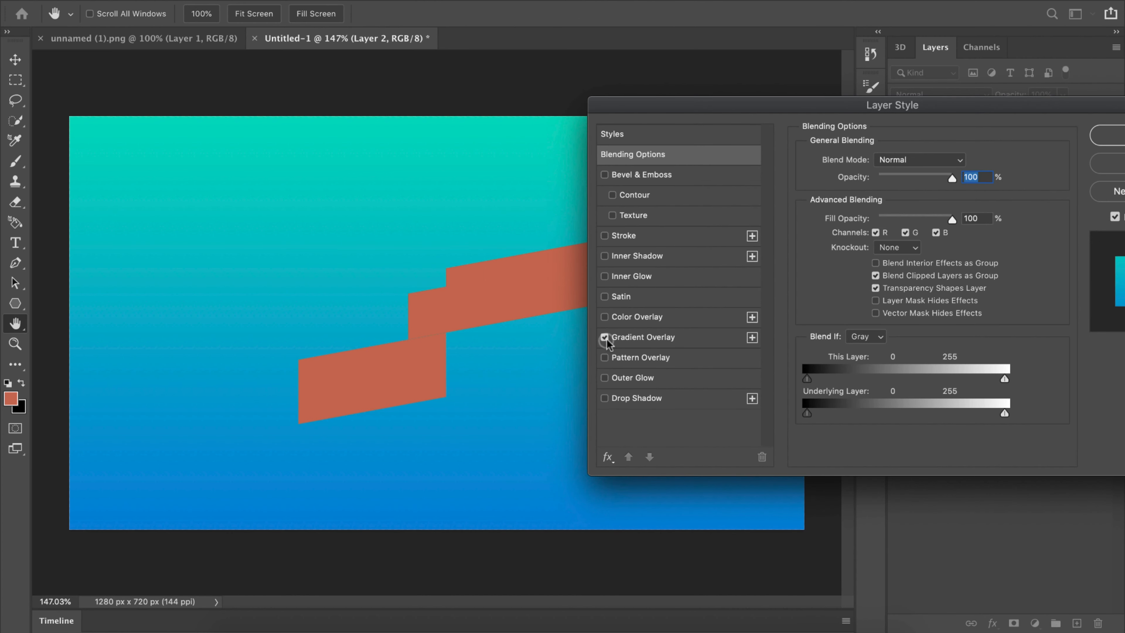
pyautogui.click(639, 337)
# Step: Try several Blues gradient presets for Layer 2's overlay and apply the dark purple-to-turquoise one
pyautogui.click(890, 198)
pyautogui.click(697, 241)
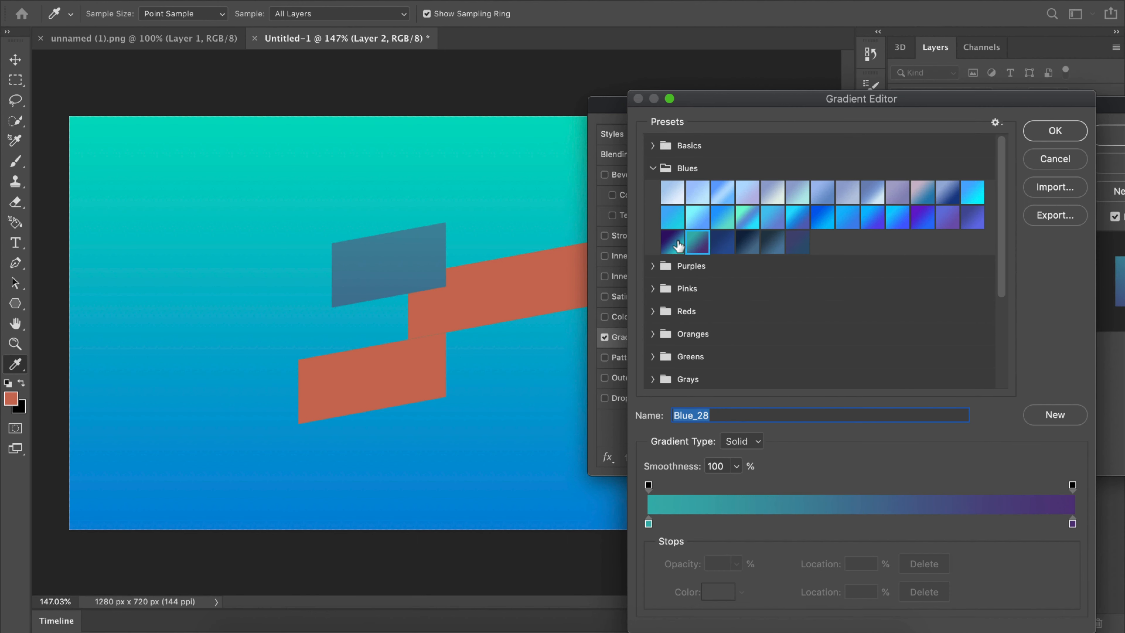
pyautogui.click(743, 241)
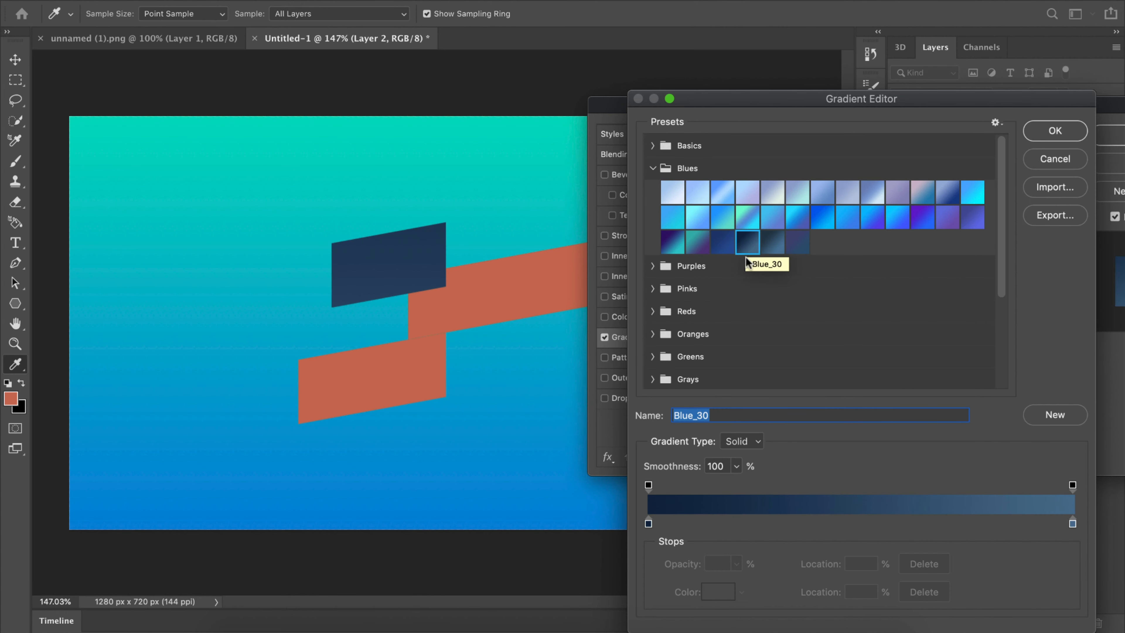
pyautogui.click(773, 242)
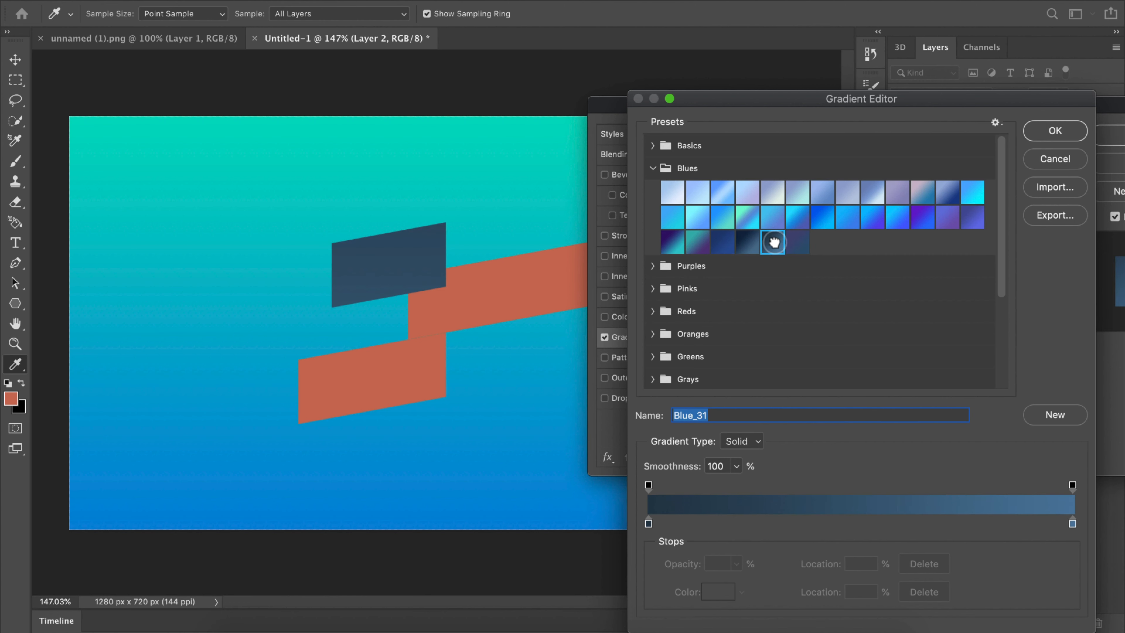
pyautogui.click(797, 242)
pyautogui.click(697, 242)
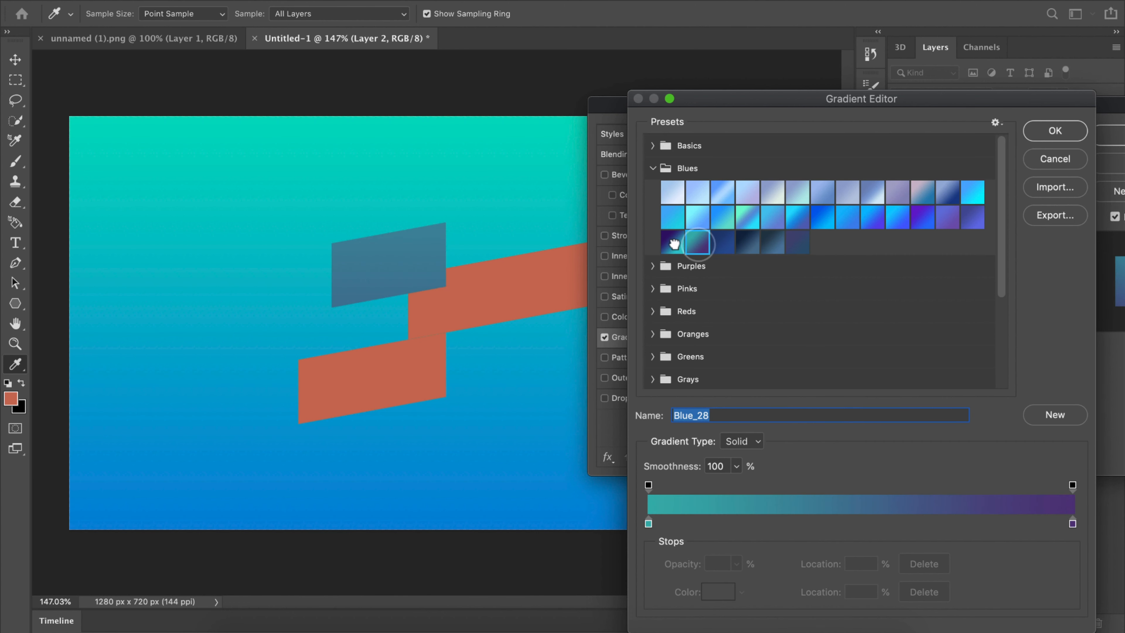
pyautogui.click(672, 242)
pyautogui.click(1054, 129)
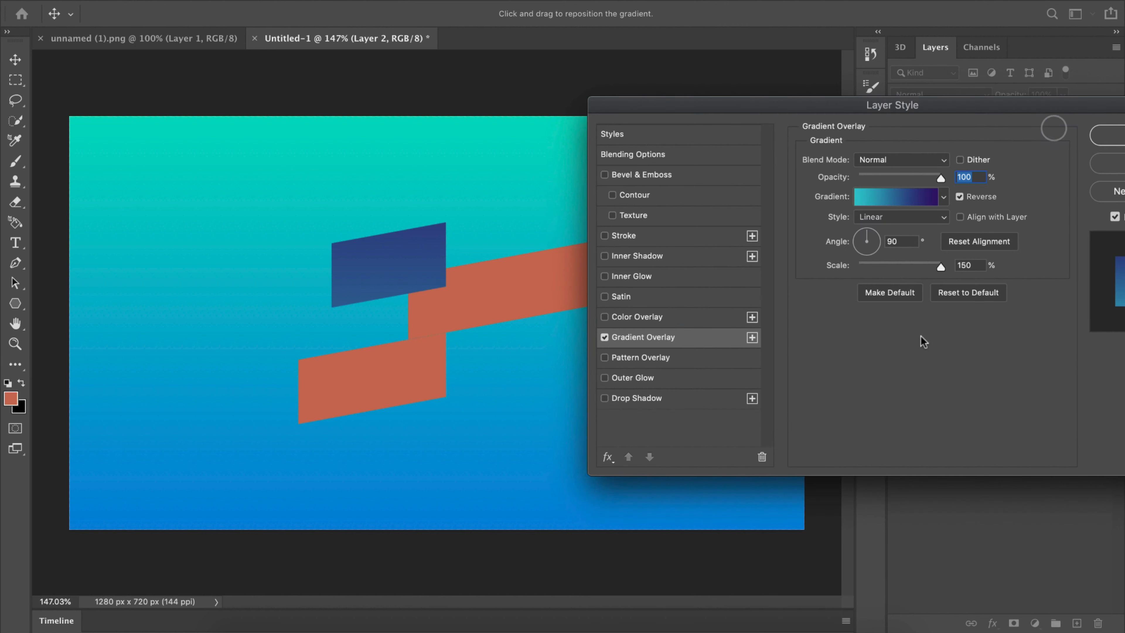
# Step: Set the Gradient Overlay angle to 180° and apply the layer style to Layer 2
pyautogui.moveTo(878, 242); pyautogui.dragTo(849, 242)
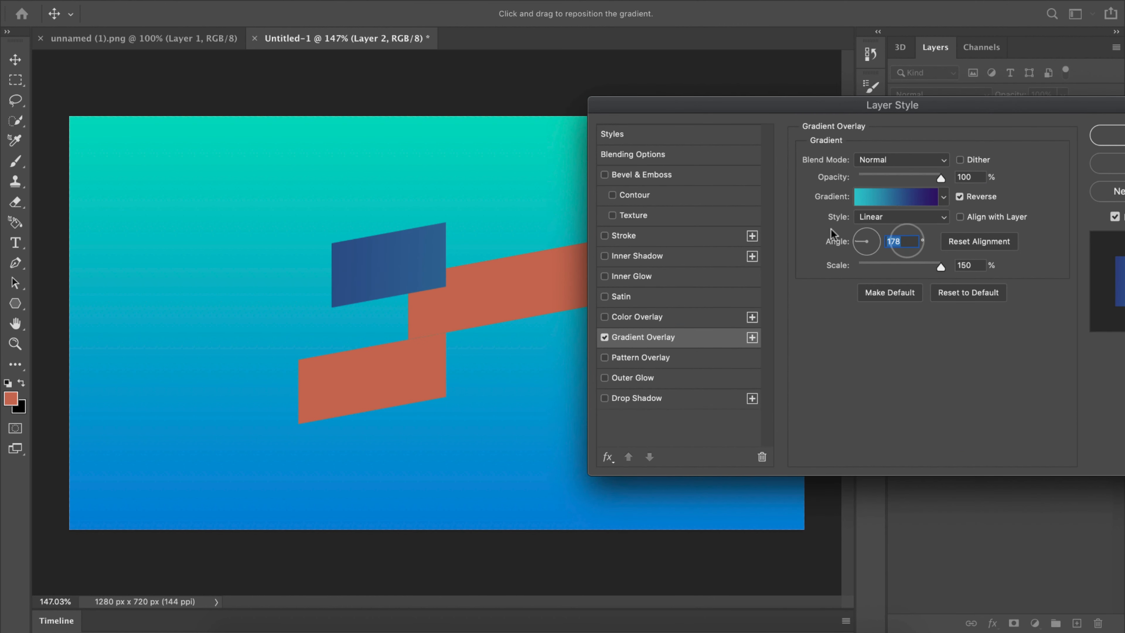
pyautogui.write('180')
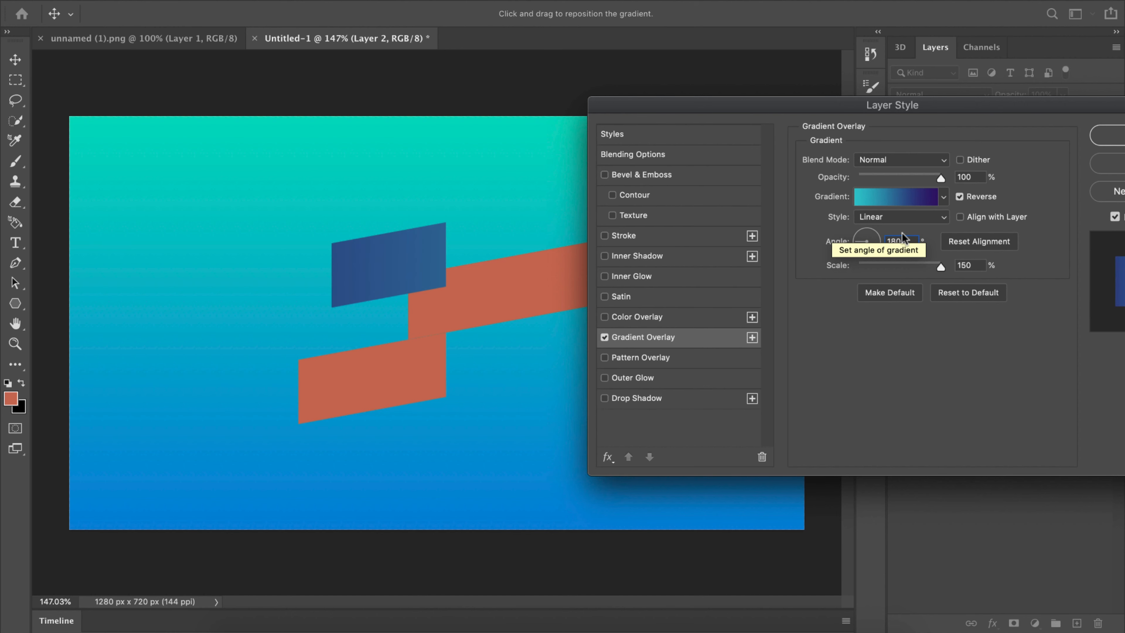
pyautogui.moveTo(922, 101); pyautogui.dragTo(896, 110)
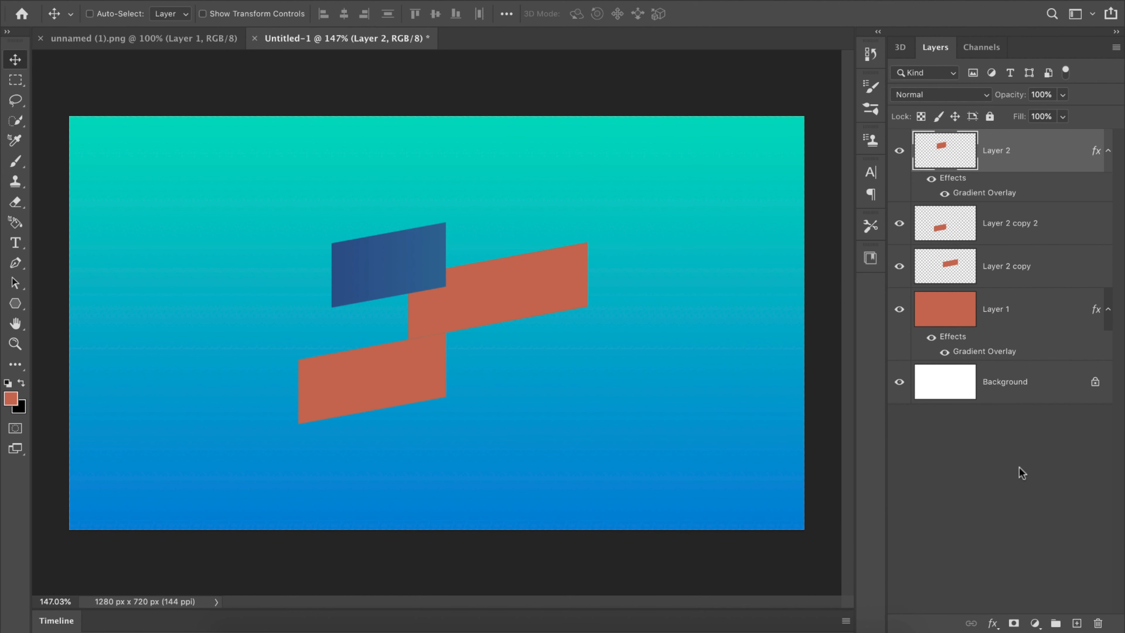
# Step: Copy Layer 2's layer style and paste it onto Layer 2 copy 2
pyautogui.rightClick(1009, 165)
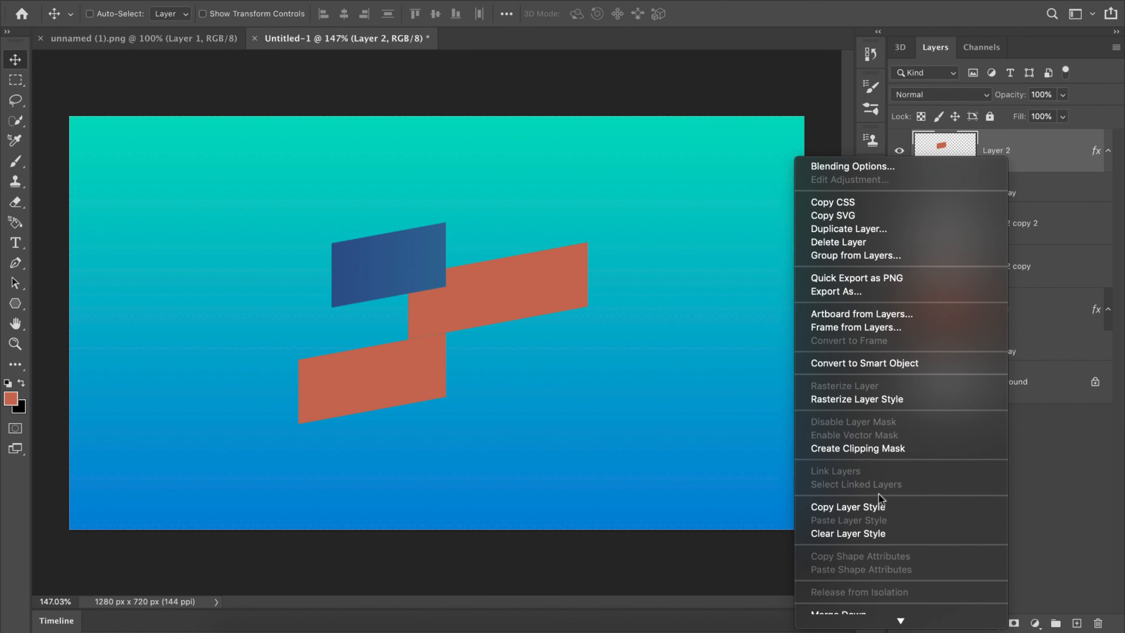
pyautogui.click(870, 506)
pyautogui.click(1025, 222)
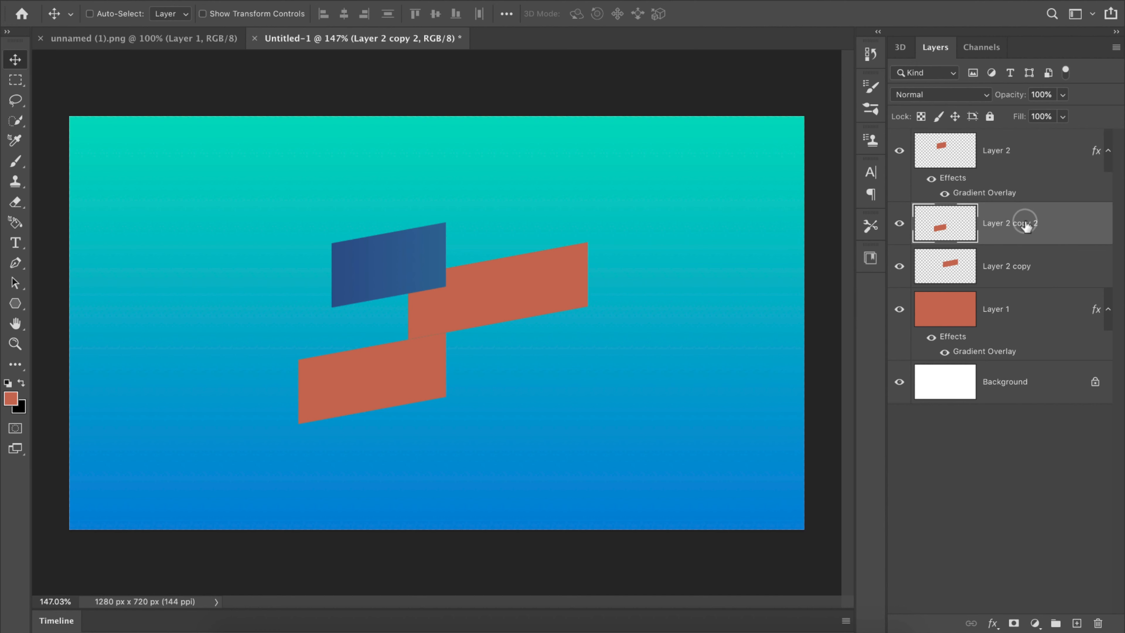
pyautogui.rightClick(1024, 222)
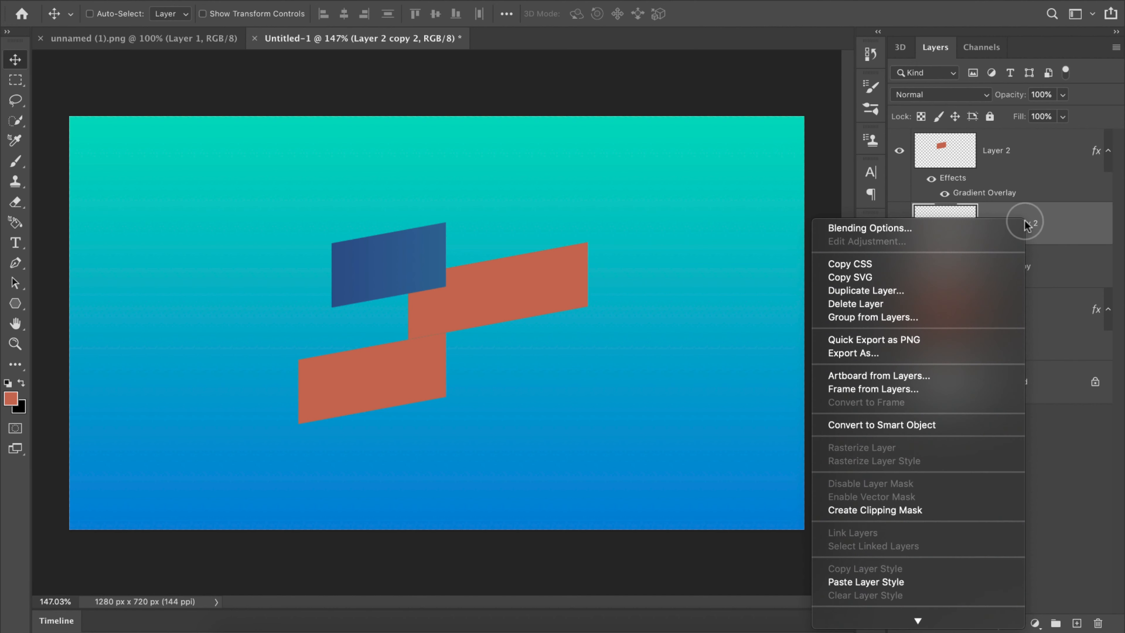
pyautogui.click(890, 582)
# Step: Paste the copied gradient style onto Layer 2 copy and deselect all layers
pyautogui.click(1017, 296)
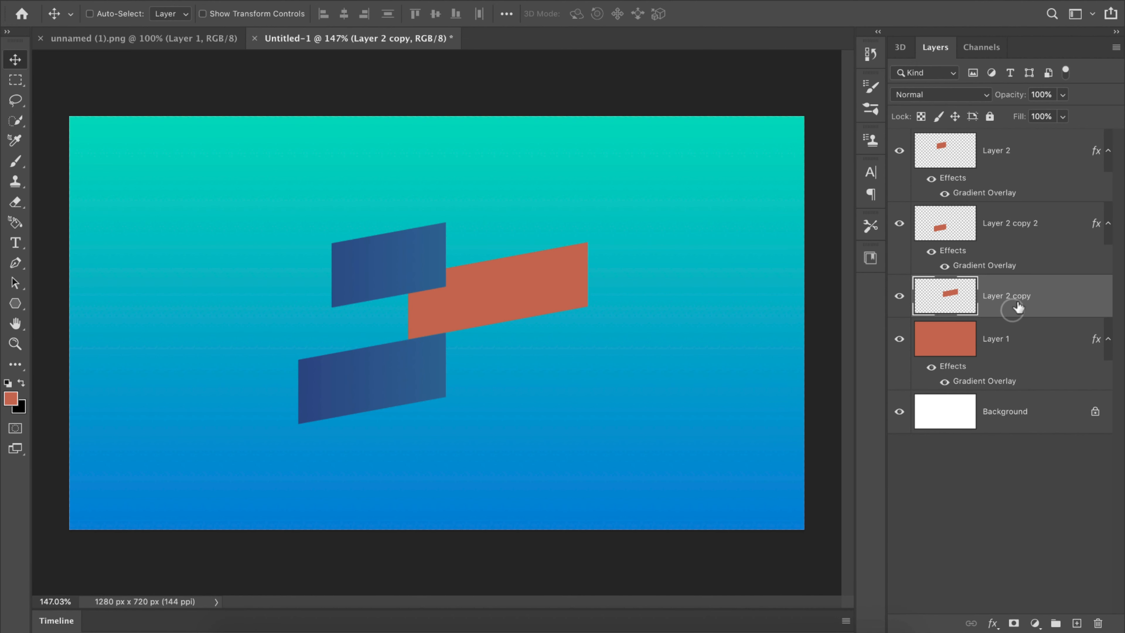
pyautogui.rightClick(1017, 296)
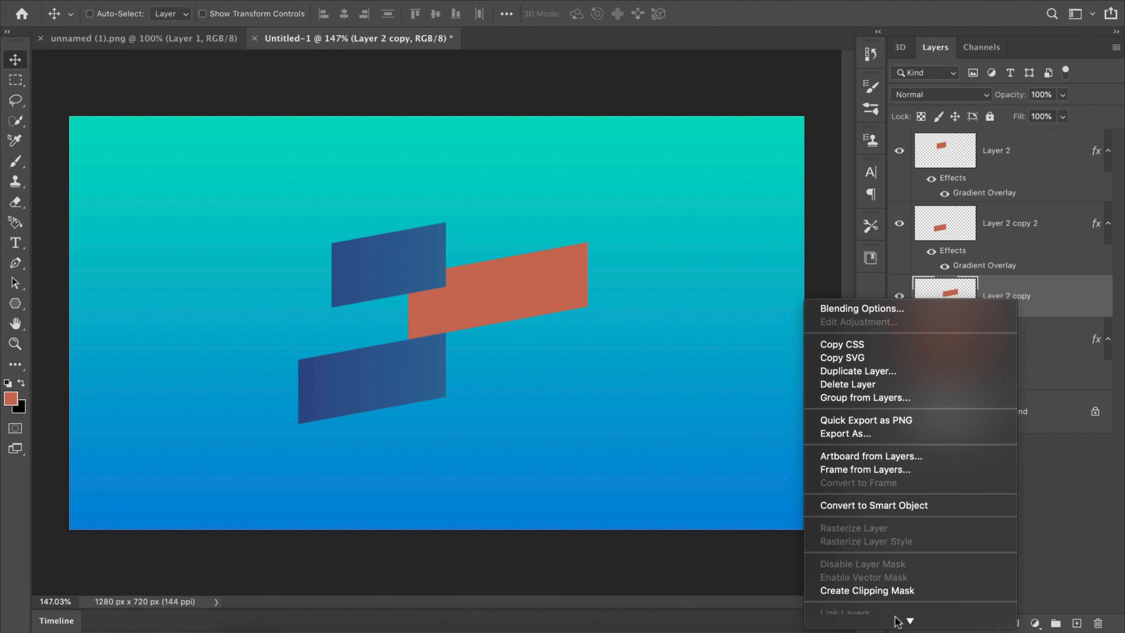
pyautogui.moveTo(904, 621)
pyautogui.click(871, 514)
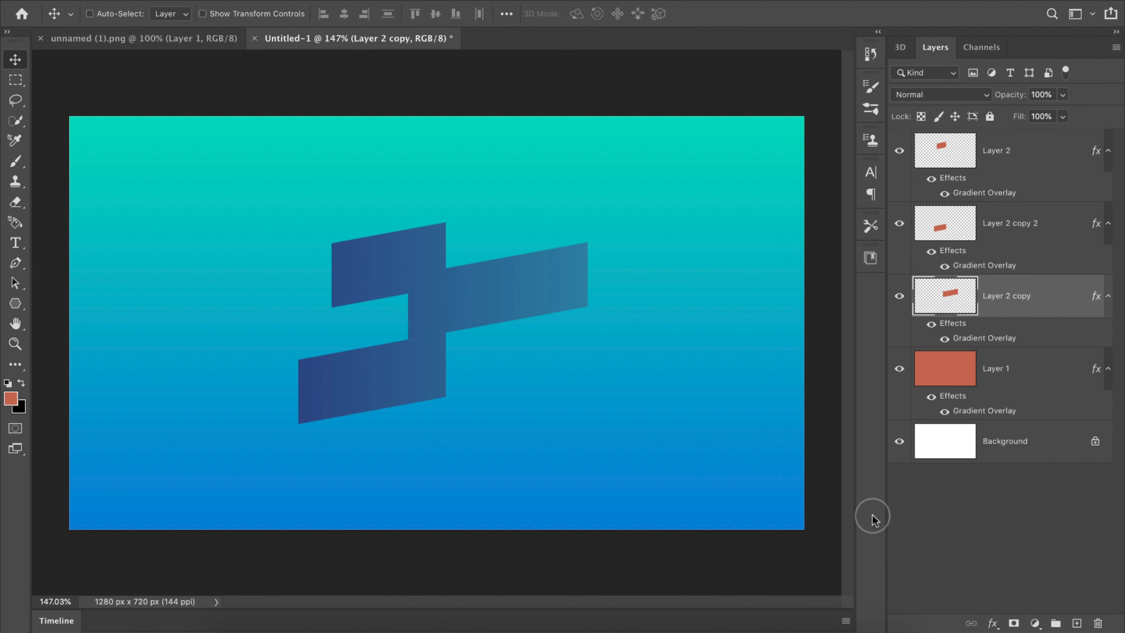
pyautogui.click(967, 546)
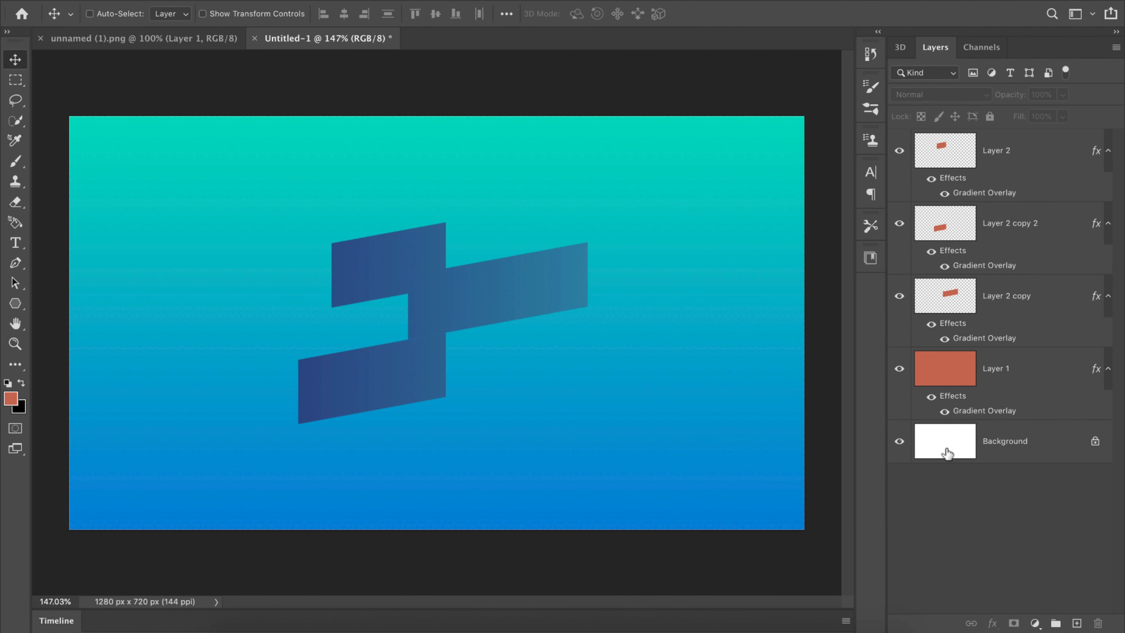
# Step: Toggle the visibility of the three rectangle layers to identify which shape each one holds
pyautogui.click(899, 223)
pyautogui.click(899, 223)
pyautogui.click(901, 297)
pyautogui.click(901, 296)
pyautogui.click(898, 150)
pyautogui.click(898, 152)
pyautogui.click(934, 225)
pyautogui.click(899, 224)
pyautogui.click(899, 223)
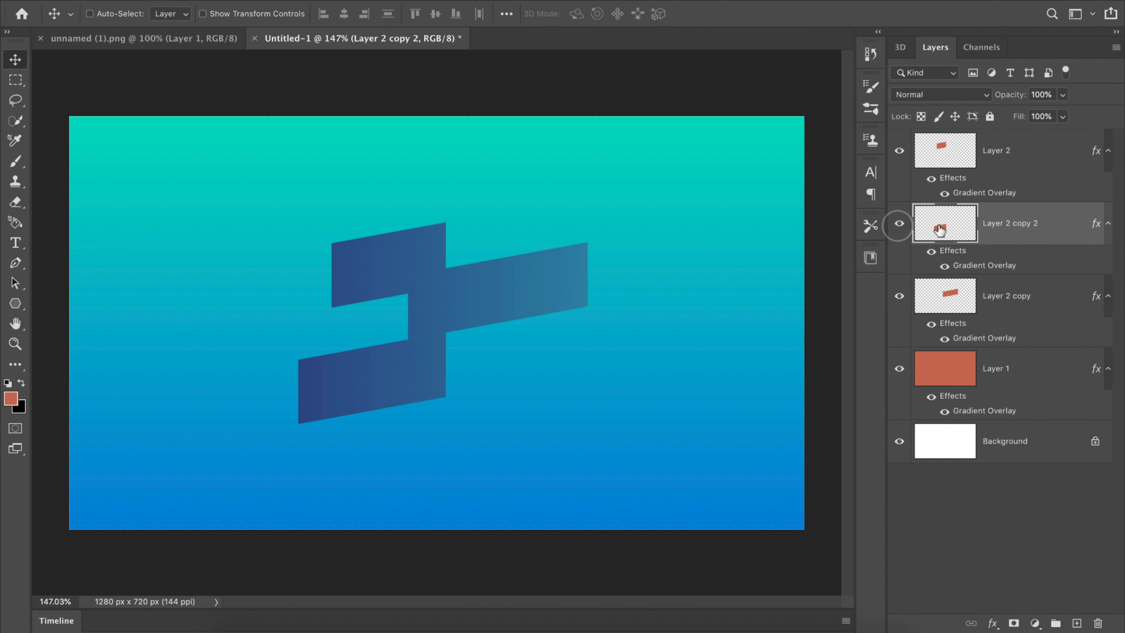
# Step: Place Layer 2 copy 2 beneath Layer 2 copy in the layer stack and shift the middle rectangle slightly left and down
pyautogui.moveTo(1018, 240); pyautogui.dragTo(1003, 336)
pyautogui.click(899, 224)
pyautogui.click(899, 224)
pyautogui.click(930, 225)
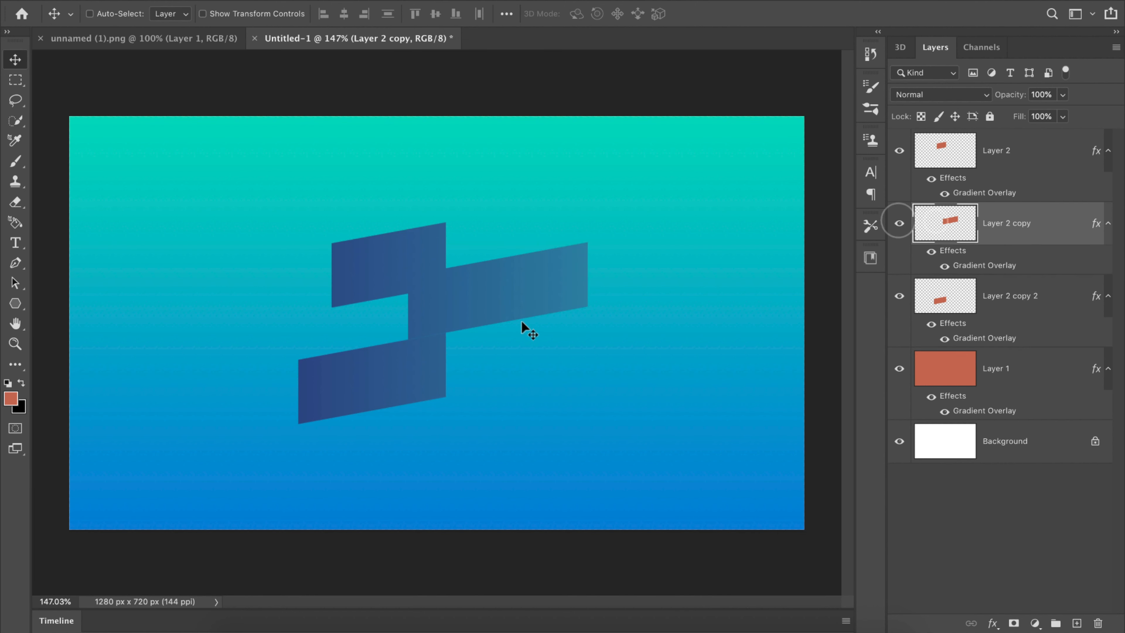
pyautogui.moveTo(521, 320); pyautogui.dragTo(493, 306)
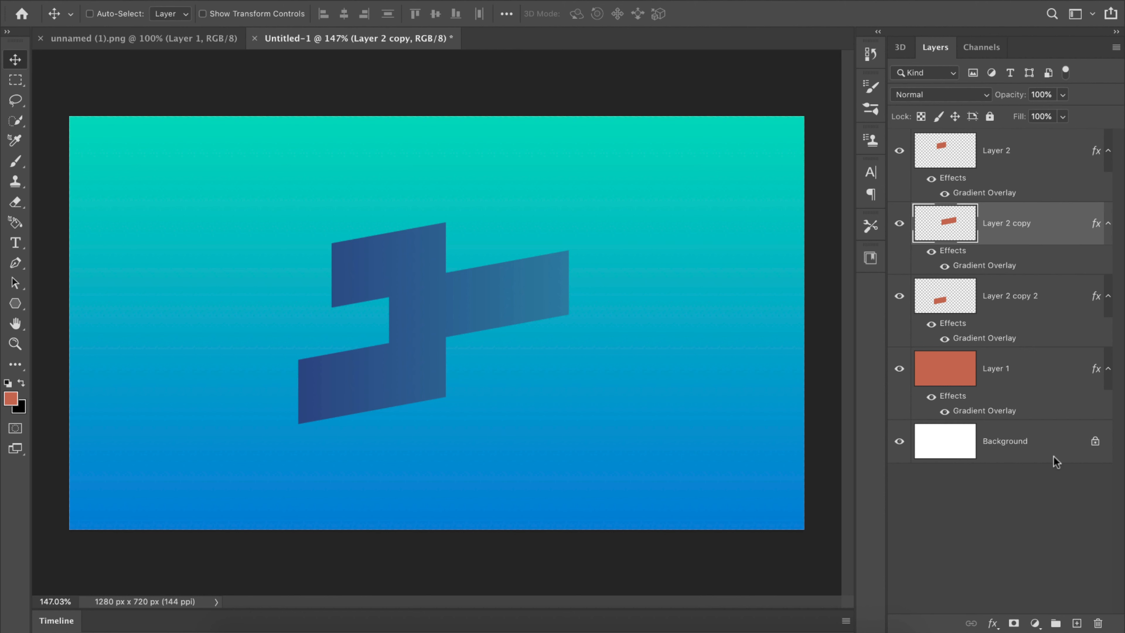
# Step: Add one empty layer directly above Layer 2 copy and another directly above Layer 2 copy 2
pyautogui.click(1076, 621)
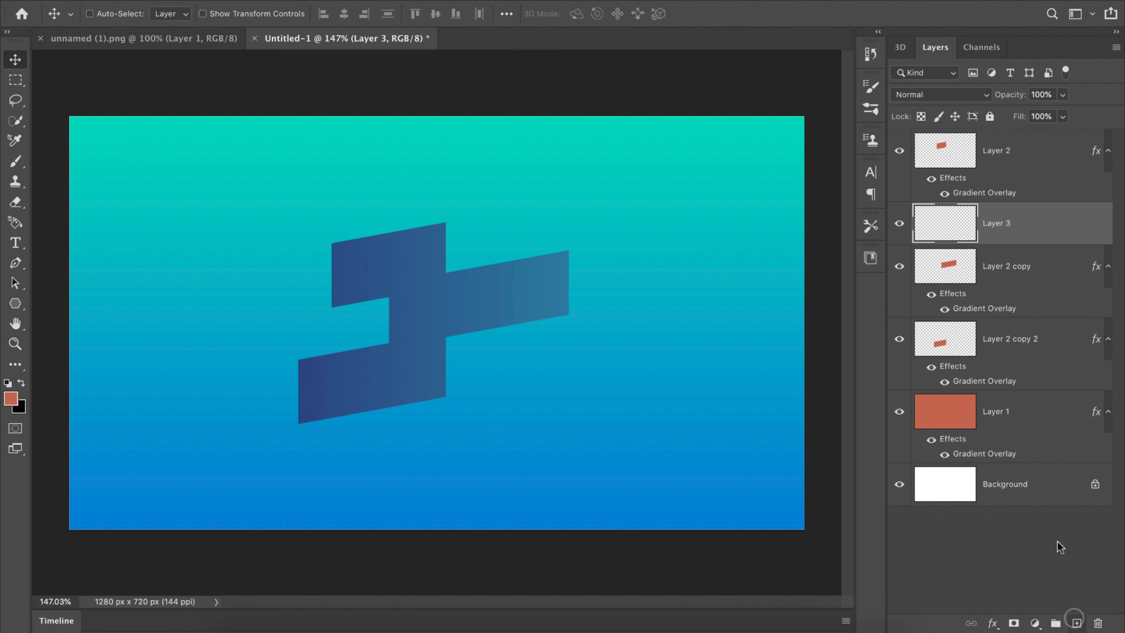
pyautogui.click(1026, 333)
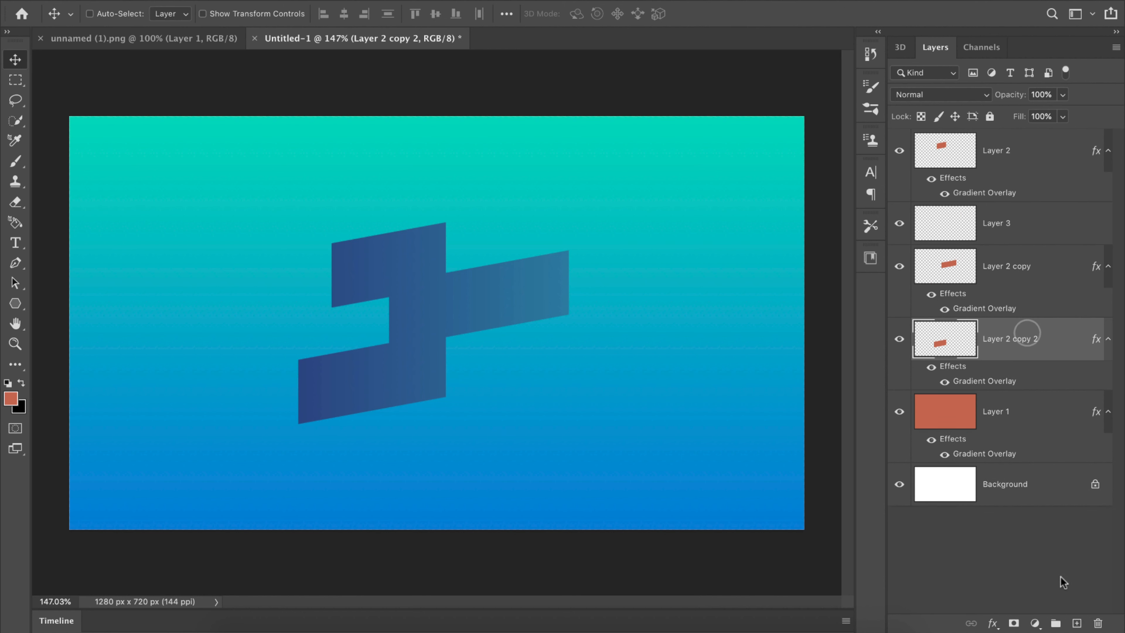
pyautogui.click(1076, 622)
# Step: On Layer 3, fill the outline of Layer 2's rectangle with black, deselect, and offset the black shape slightly right and down
pyautogui.click(939, 237)
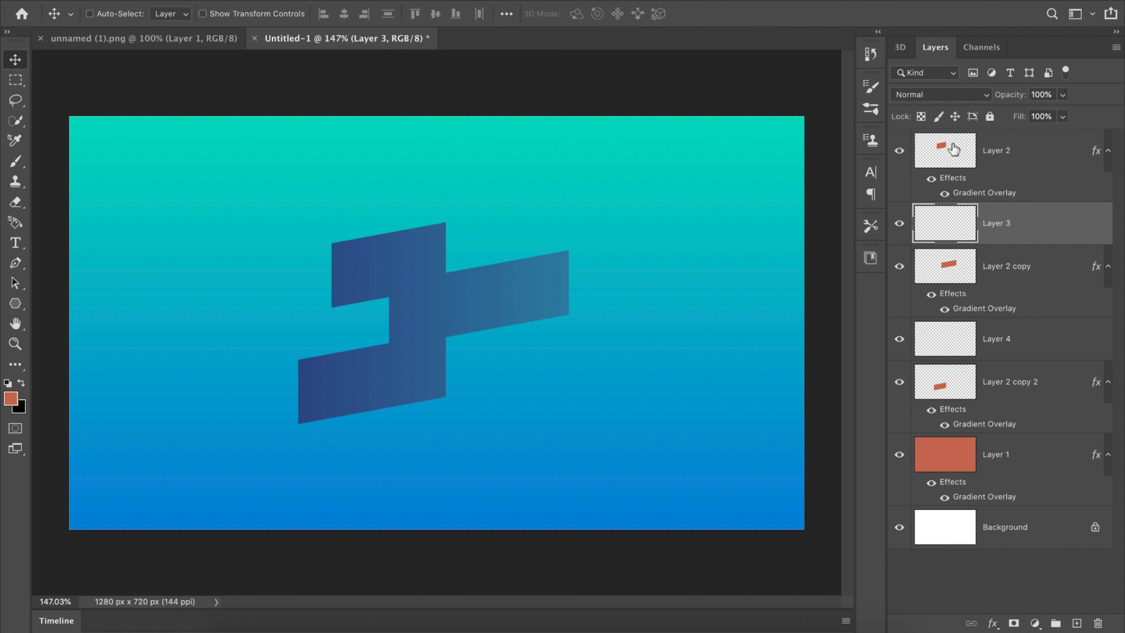
pyautogui.keyDown('super'); pyautogui.click(947, 155); pyautogui.keyUp('super')
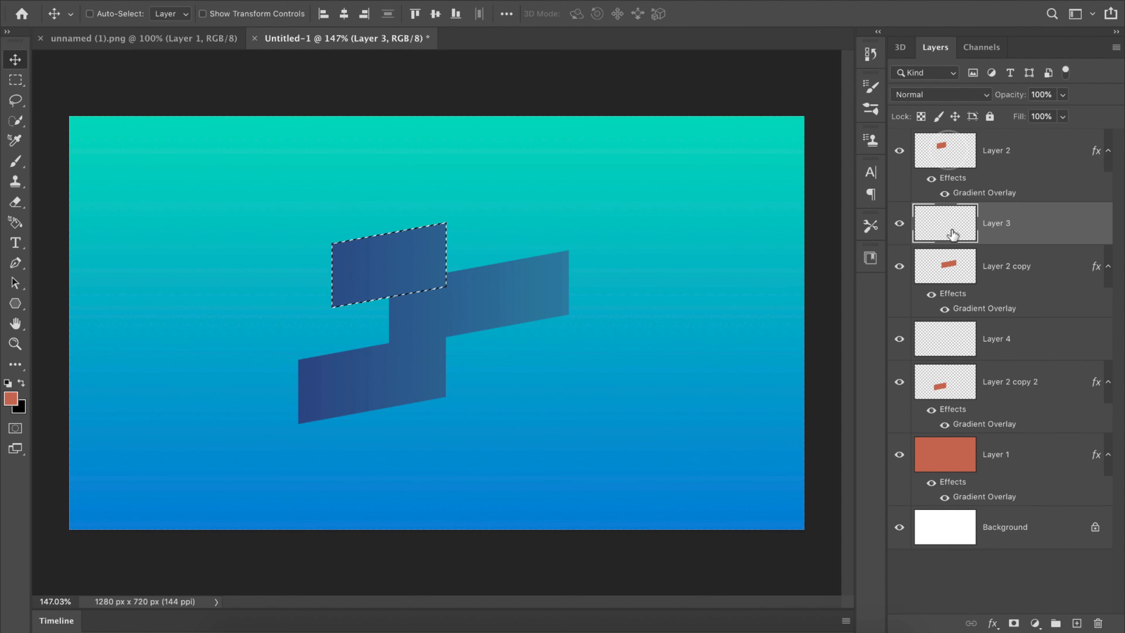
pyautogui.click(11, 398)
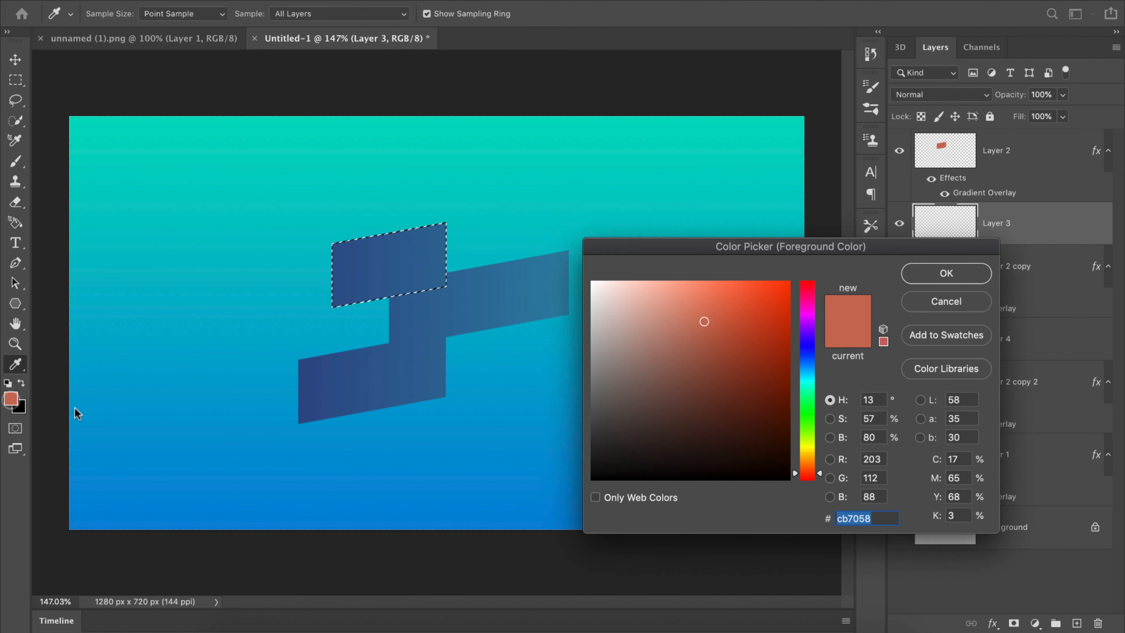
pyautogui.click(19, 406)
pyautogui.click(947, 273)
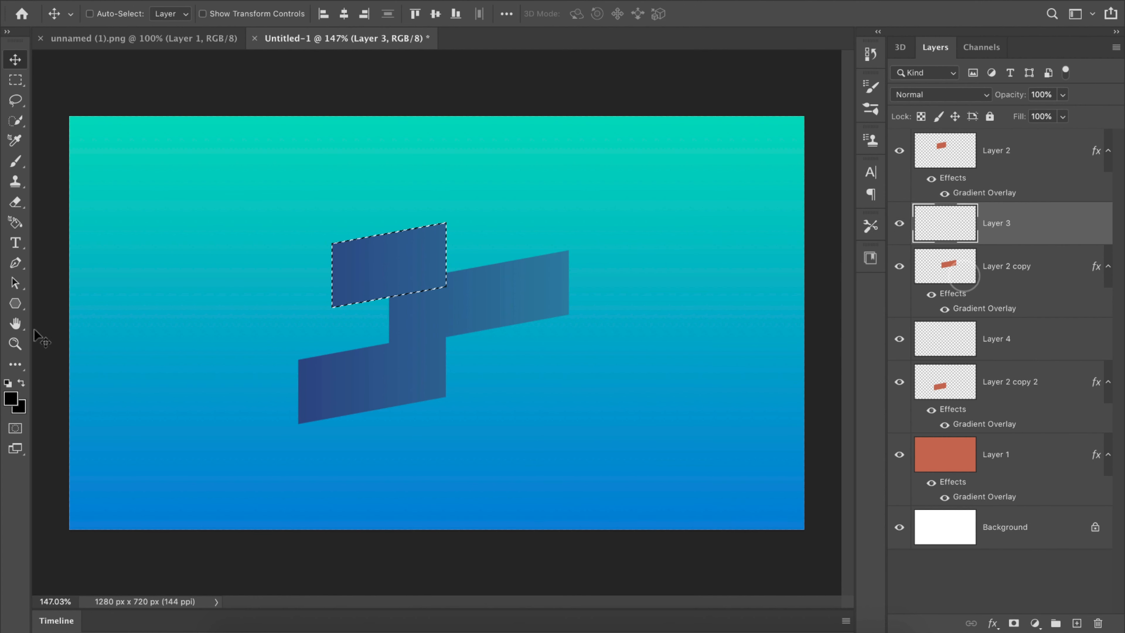
pyautogui.click(16, 364)
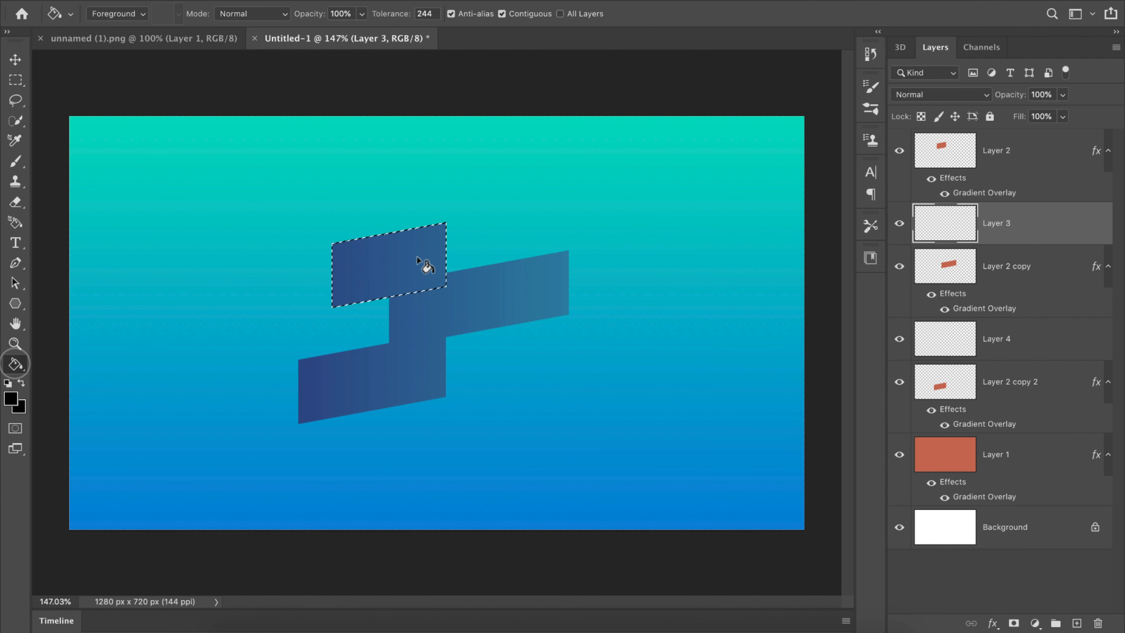
pyautogui.click(403, 256)
pyautogui.hotkey('ctrl', 'd')
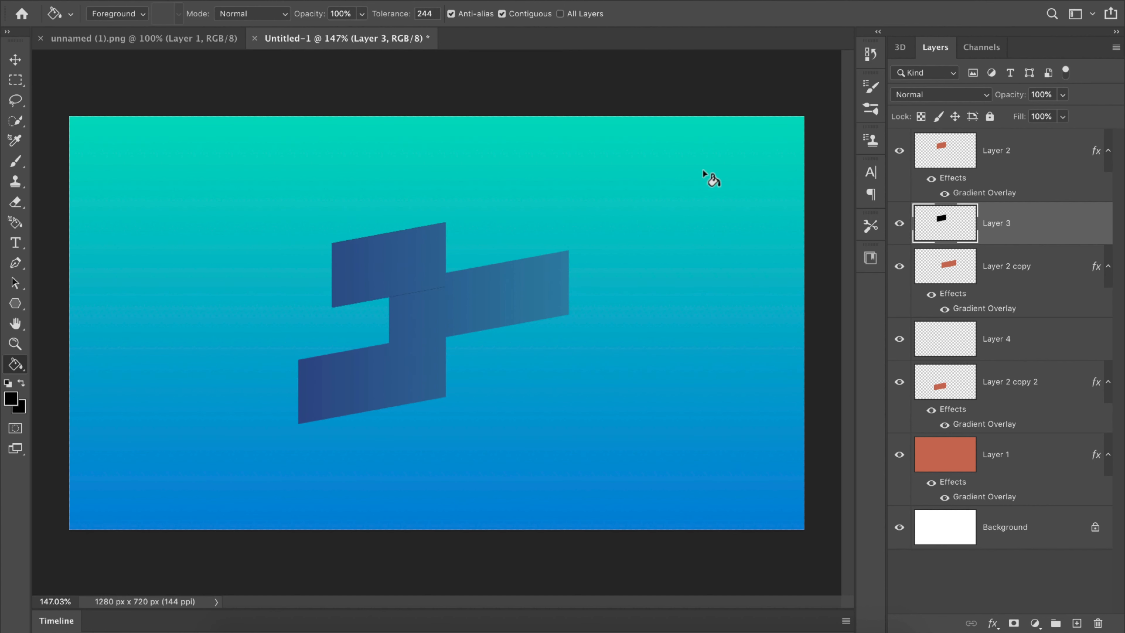
pyautogui.press('v')
pyautogui.moveTo(421, 253); pyautogui.dragTo(428, 261)
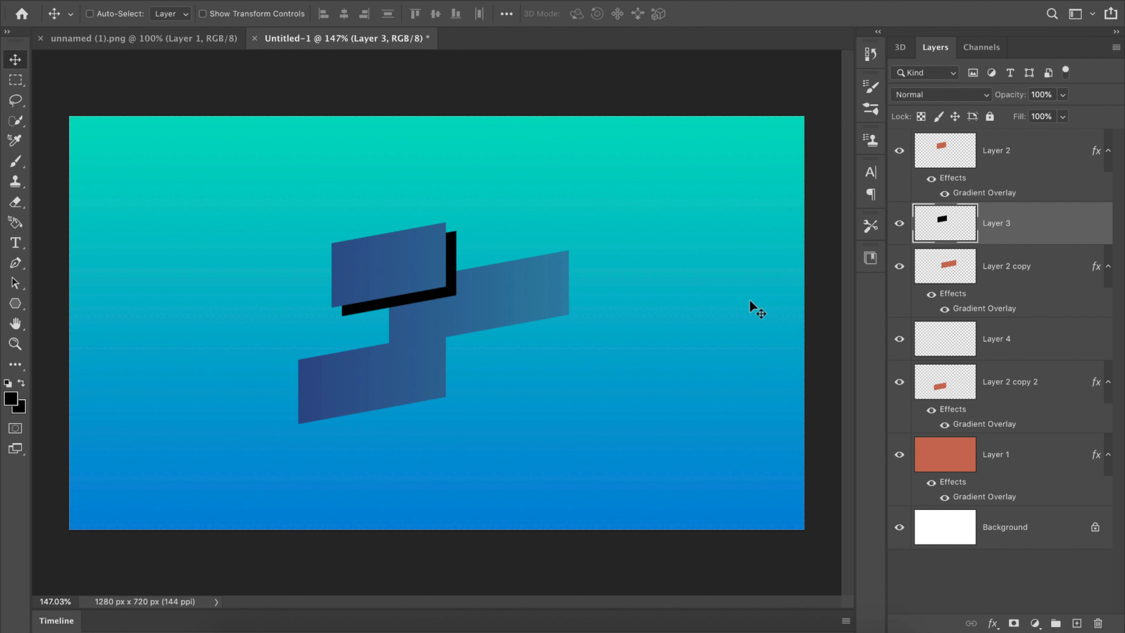
# Step: On Layer 4, fill the outline of Layer 2 copy's rectangle with black, deselect, and offset the black shape slightly left and down
pyautogui.click(955, 310)
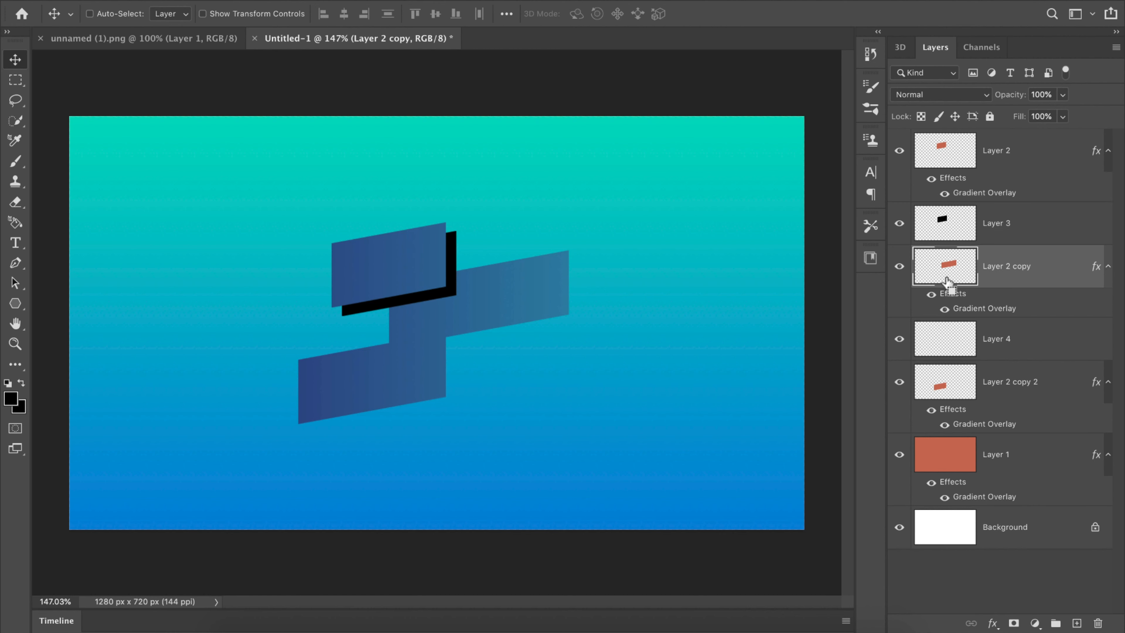
pyautogui.keyDown('ctrl'); pyautogui.click(948, 282); pyautogui.keyUp('ctrl')
pyautogui.click(928, 335)
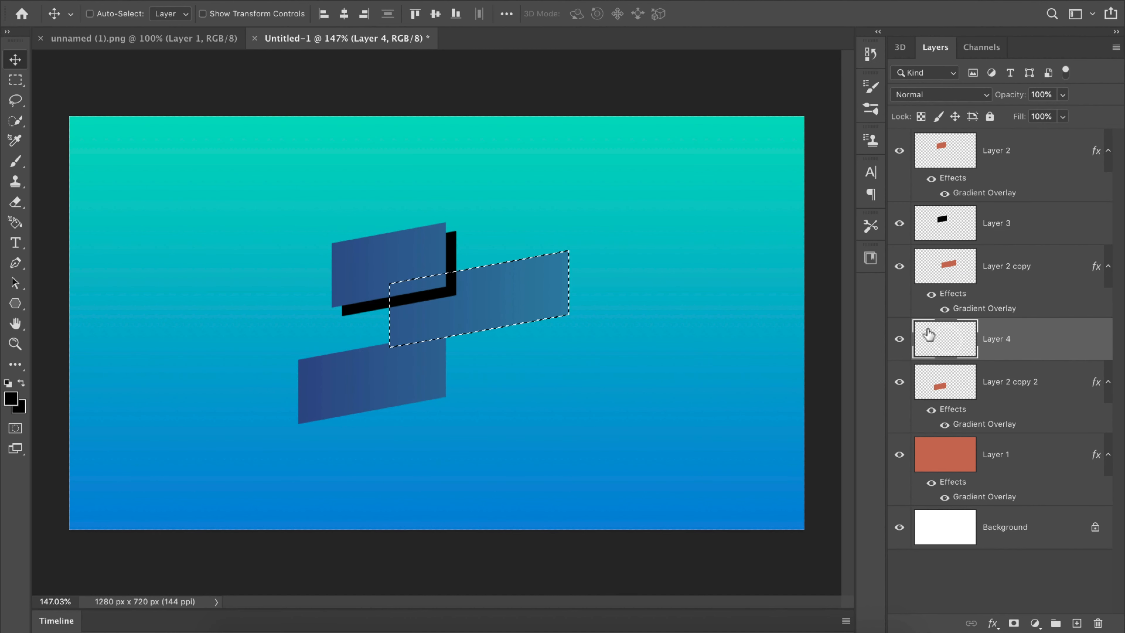
pyautogui.click(14, 366)
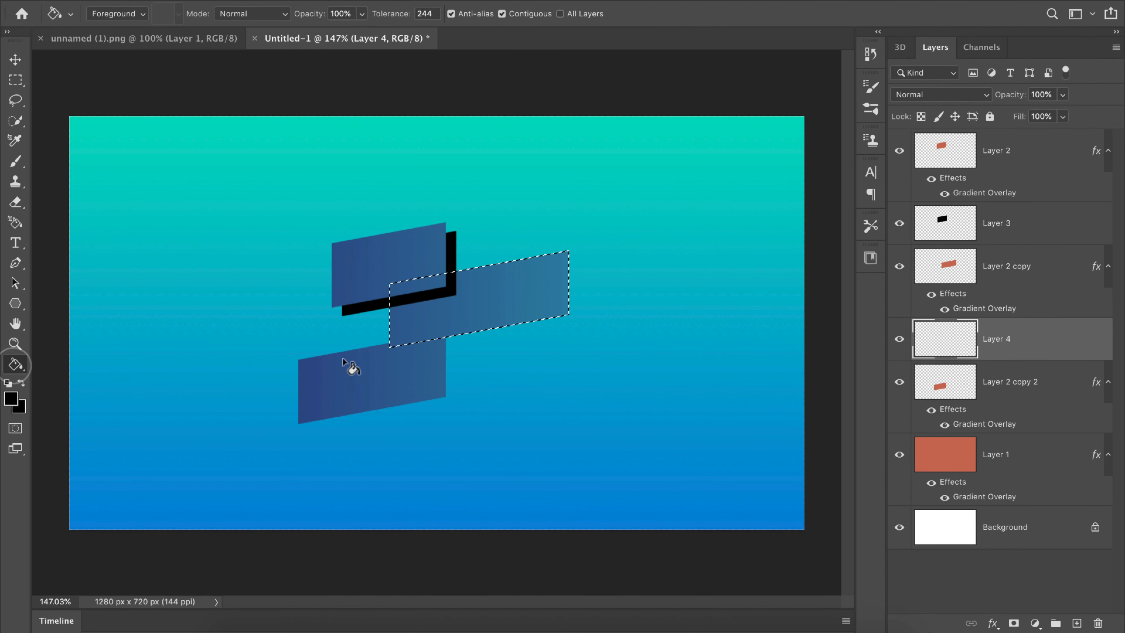
pyautogui.click(439, 311)
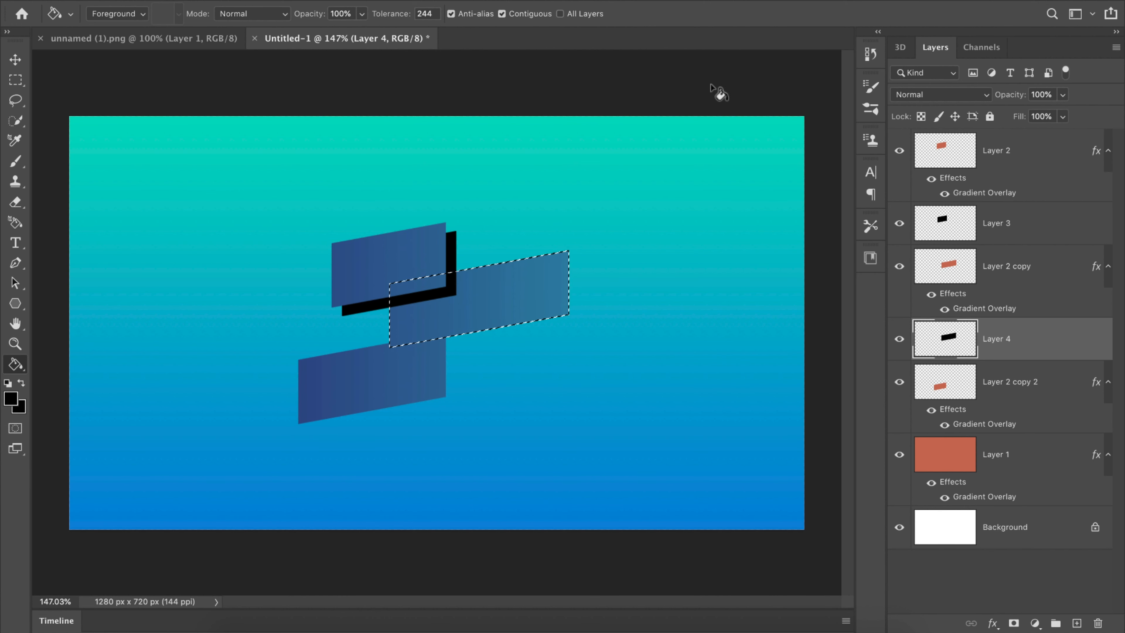
pyautogui.hotkey('ctrl', 'd')
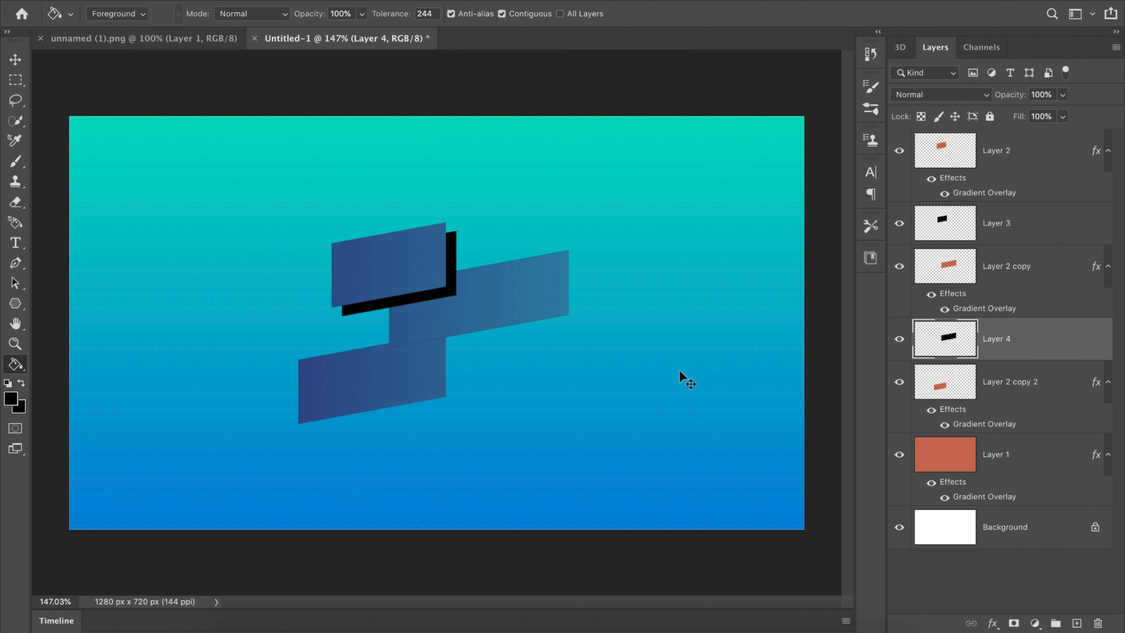
pyautogui.press('v')
pyautogui.moveTo(489, 309)
pyautogui.mouseDown()
pyautogui.moveTo(477, 306)
pyautogui.moveTo(480, 322)
pyautogui.mouseUp()
# Step: Apply a Gaussian Blur with a 12.0-pixel radius to the black shape on Layer 3
pyautogui.click(935, 213)
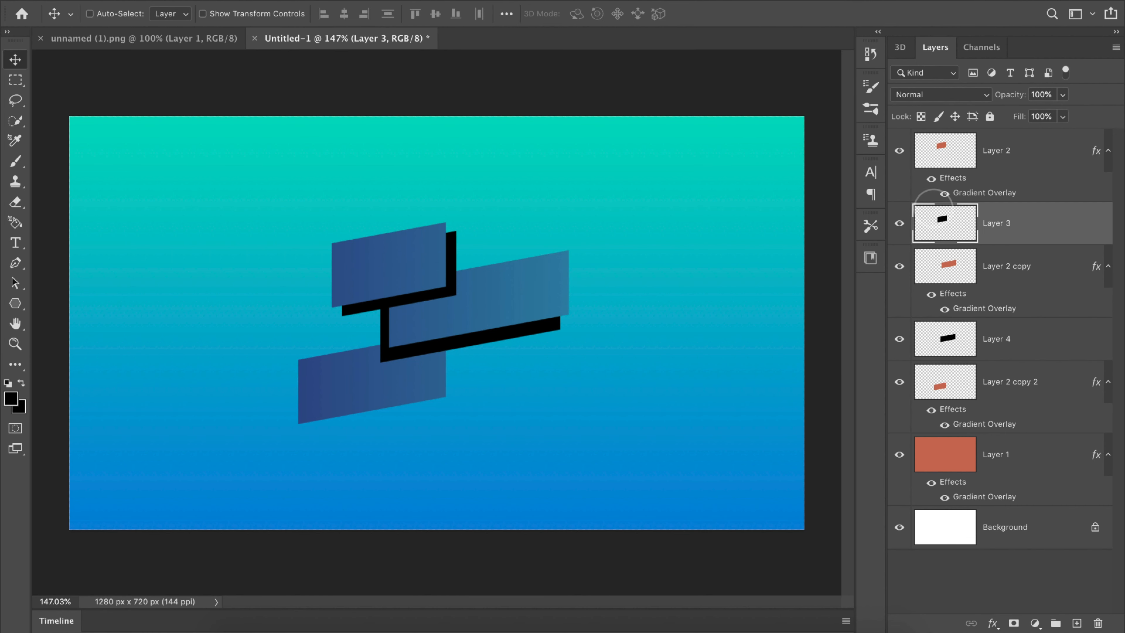
pyautogui.click(362, 0)
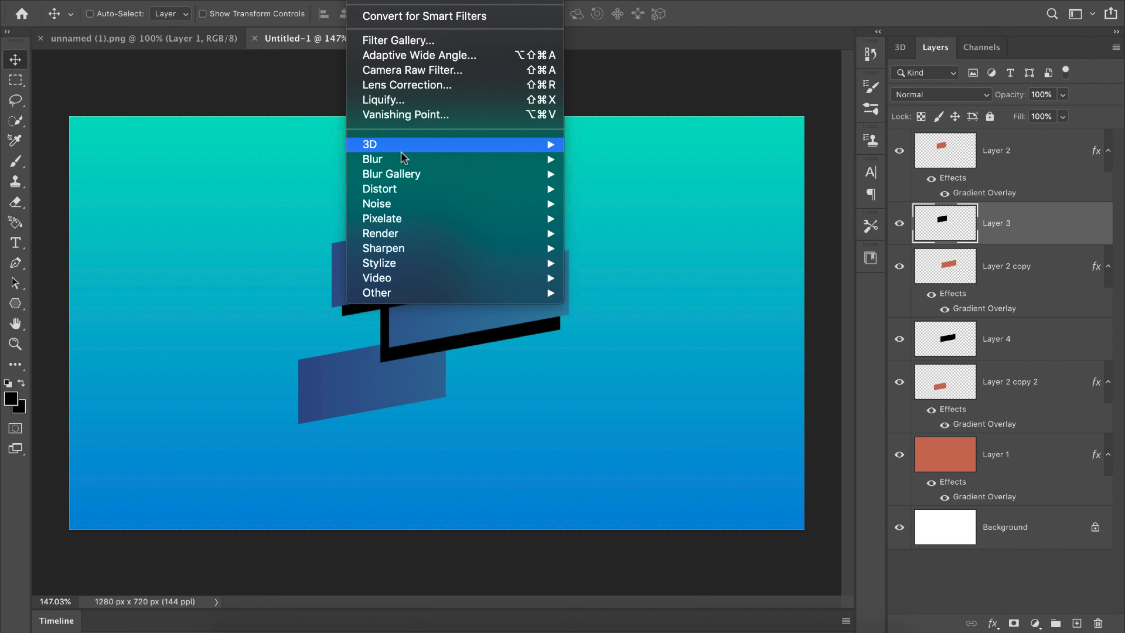
pyautogui.moveTo(403, 159)
pyautogui.click(669, 219)
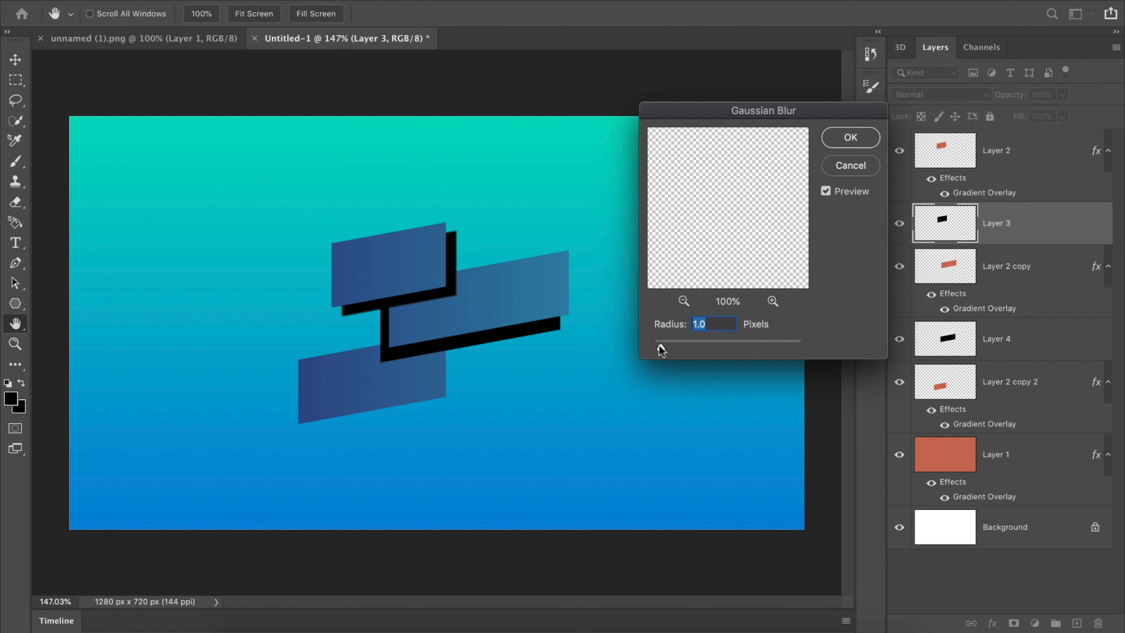
pyautogui.moveTo(658, 346); pyautogui.dragTo(714, 347)
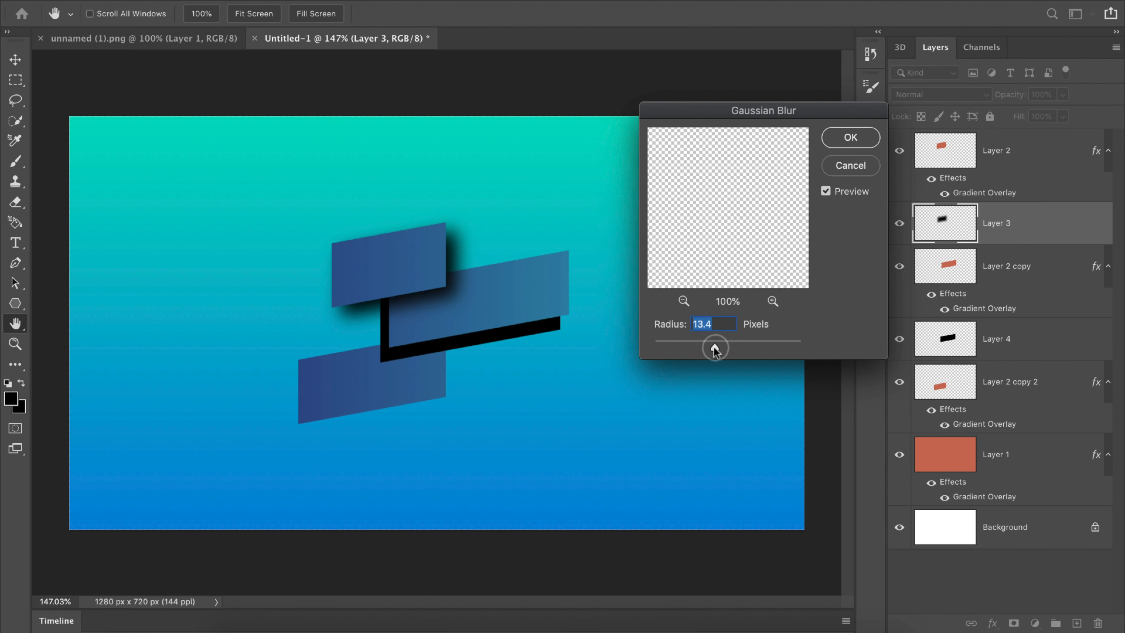
pyautogui.click(838, 137)
# Step: Try clipping Layer 3's shadow to Layer 2 copy with a clipping mask, and release the mask
pyautogui.rightClick(1009, 238)
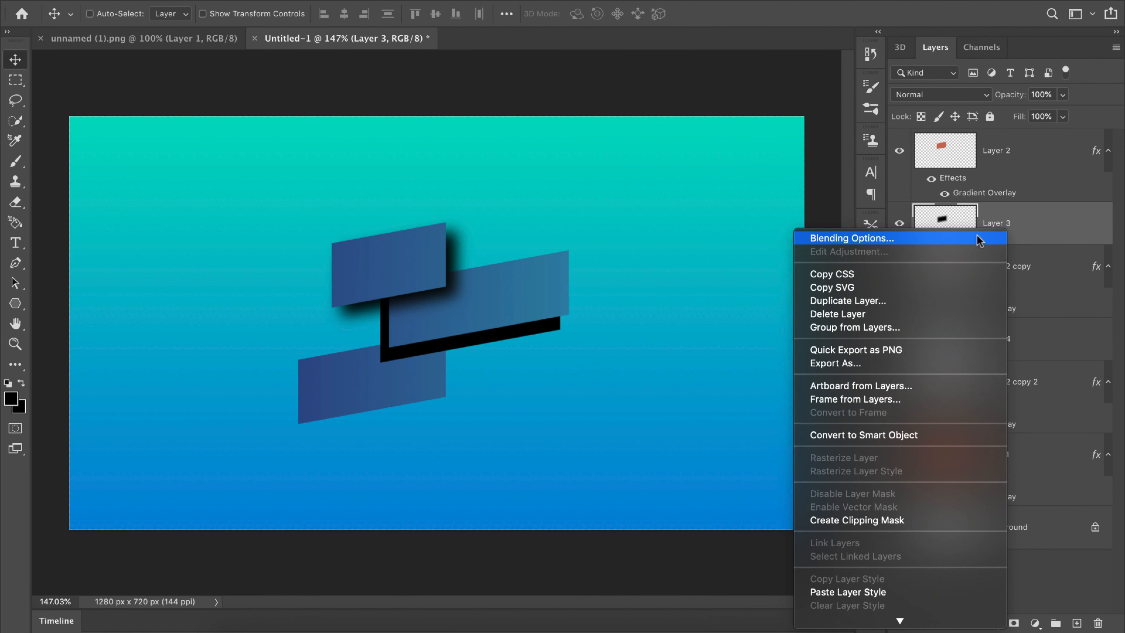
pyautogui.click(867, 520)
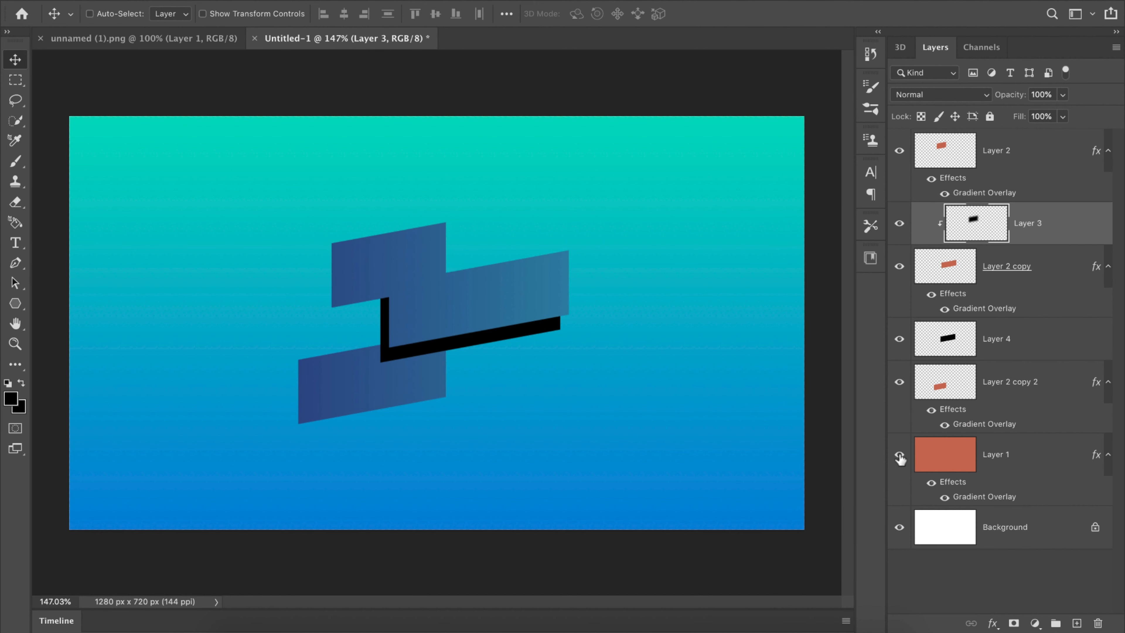
pyautogui.click(899, 267)
pyautogui.click(900, 267)
pyautogui.click(902, 268)
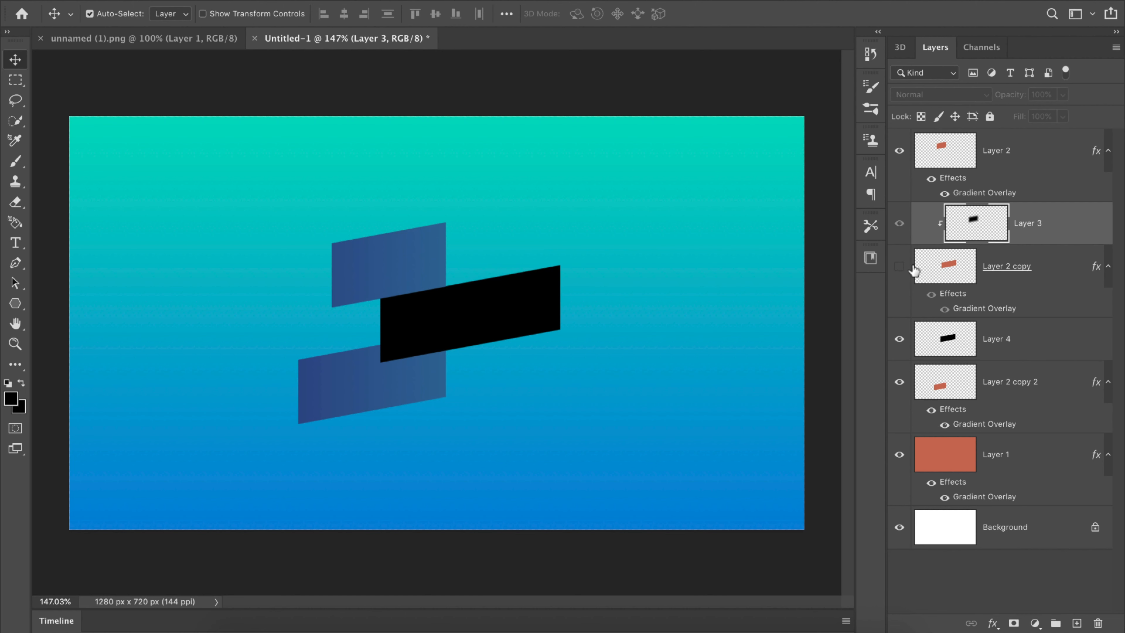
pyautogui.click(901, 267)
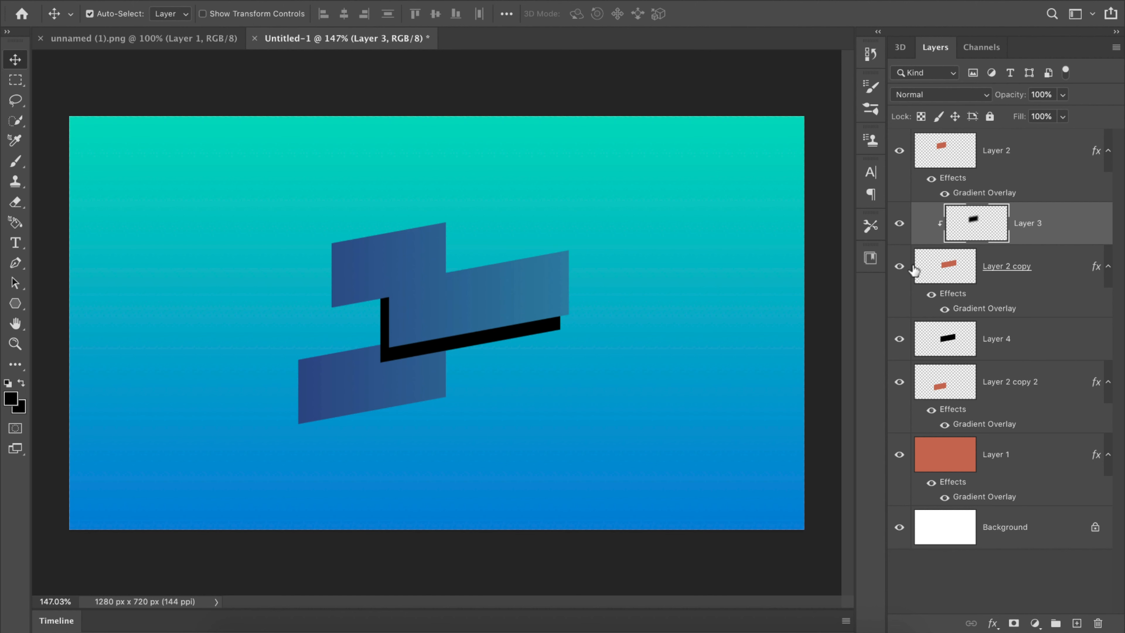
pyautogui.hotkey('ctrl', 'alt', 'g')
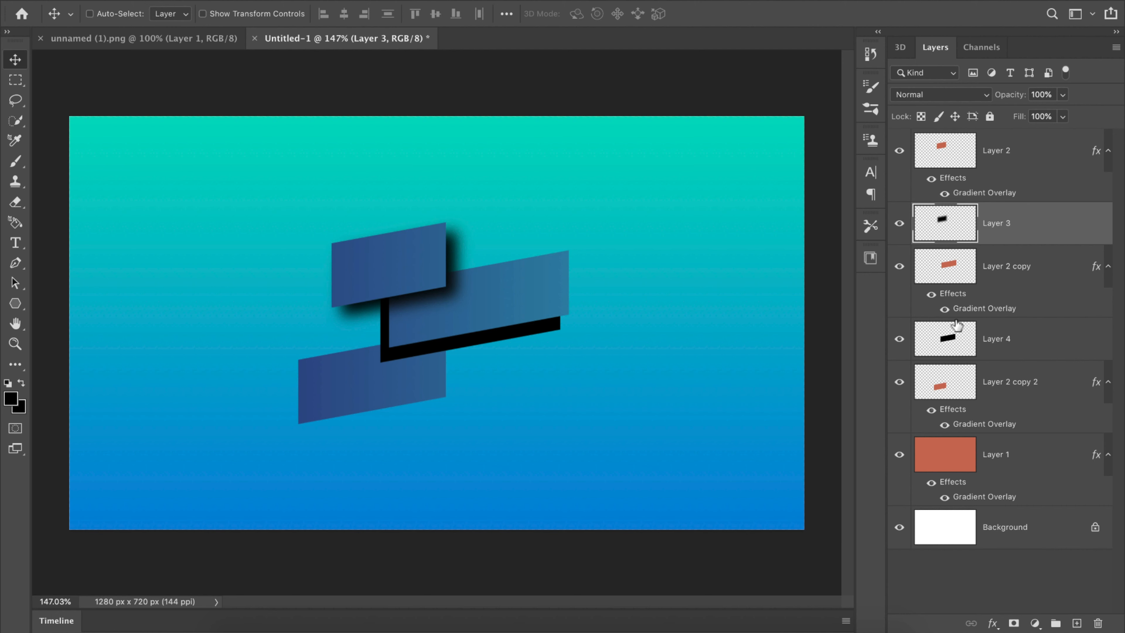
# Step: Apply a Gaussian Blur with a 12.0-pixel radius to the black shape on Layer 4
pyautogui.click(952, 345)
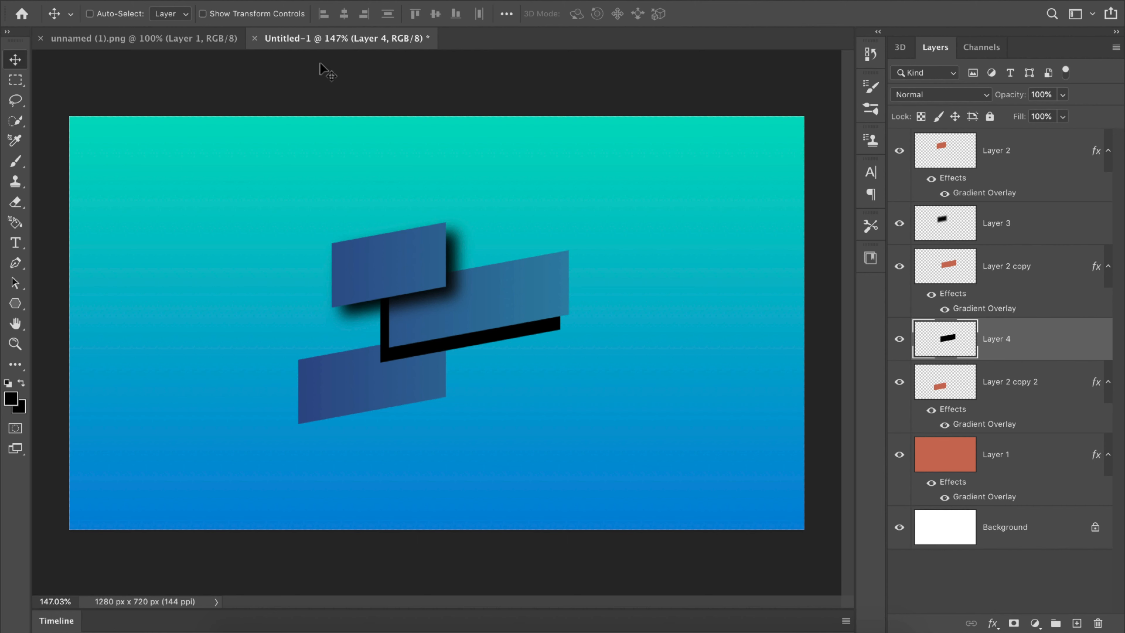
pyautogui.click(365, 1)
pyautogui.moveTo(399, 160)
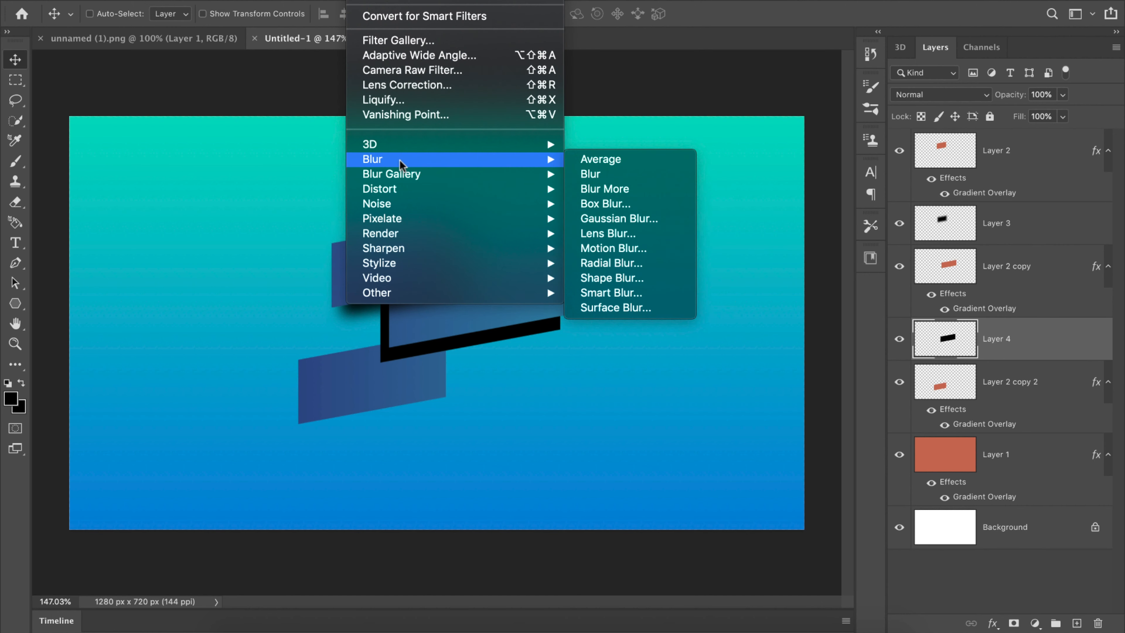
pyautogui.click(592, 219)
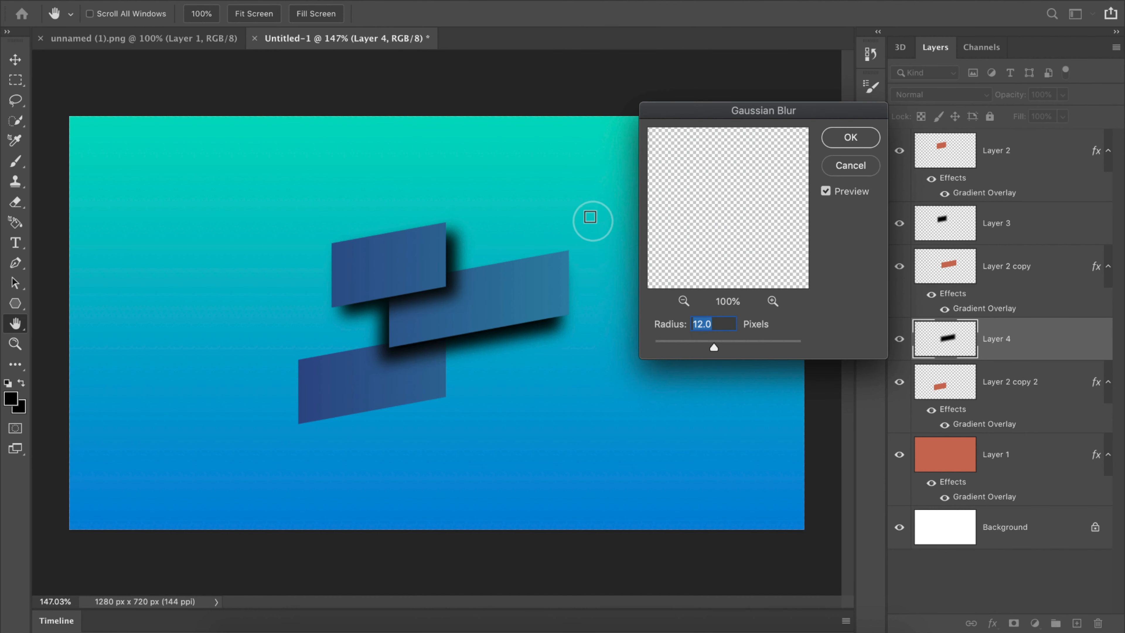
pyautogui.click(840, 140)
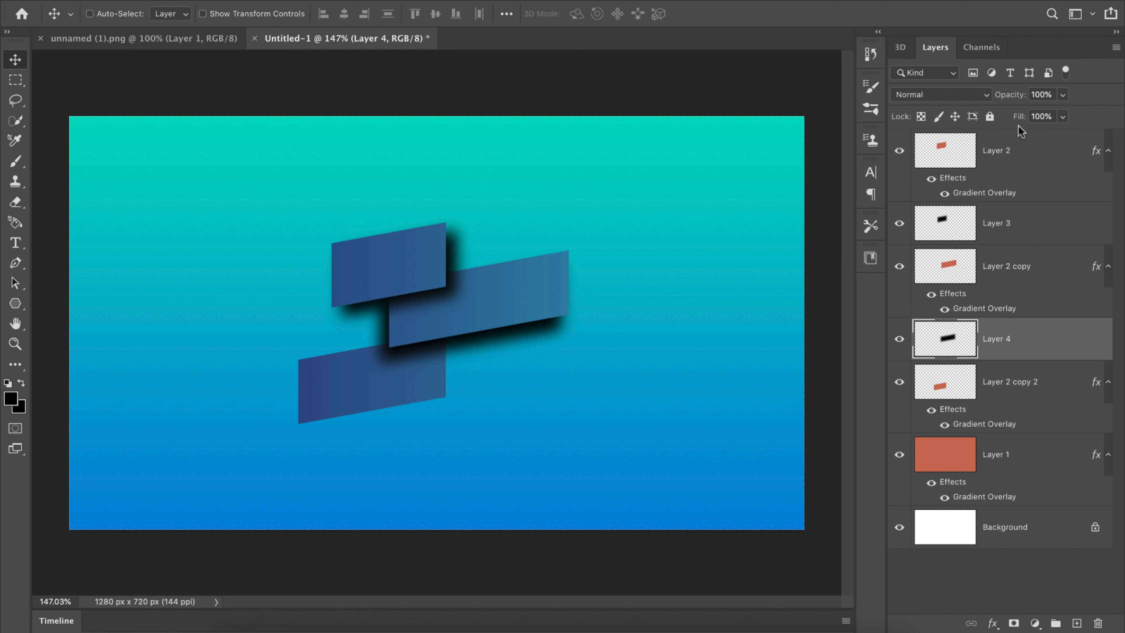
# Step: Lower Layer 4's opacity to 54% and shift its shadow slightly right and down
pyautogui.moveTo(1013, 102); pyautogui.dragTo(983, 97)
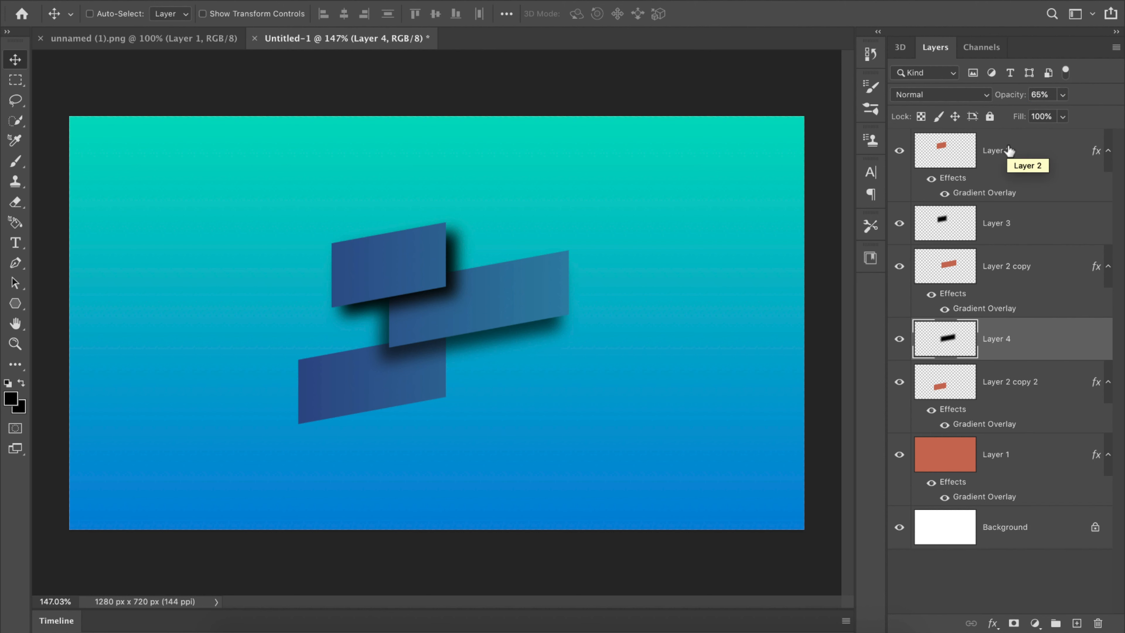
pyautogui.moveTo(1013, 98); pyautogui.dragTo(1006, 100)
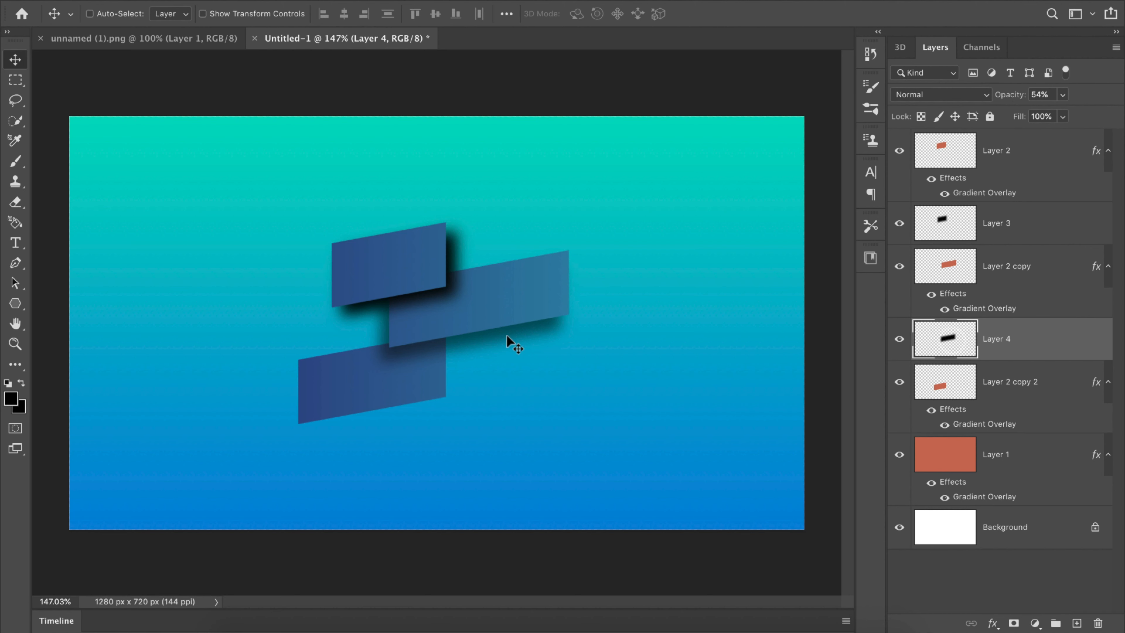
pyautogui.moveTo(447, 327); pyautogui.dragTo(452, 329)
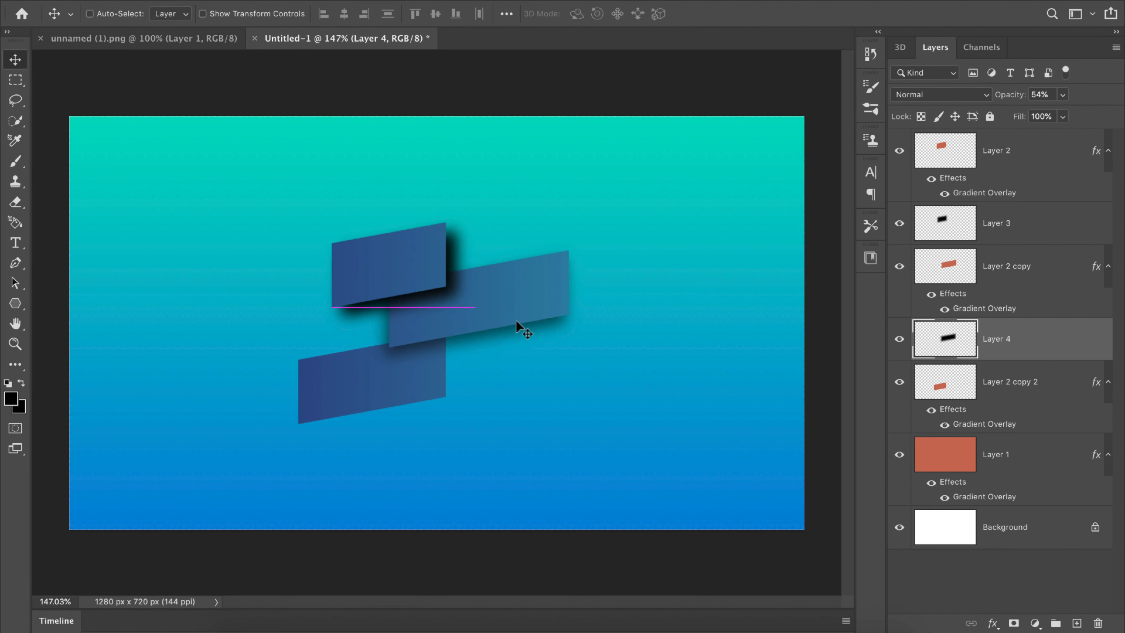
# Step: Lower Layer 3's opacity to 54% and nudge its shadow slightly upward
pyautogui.click(947, 230)
pyautogui.click(961, 350)
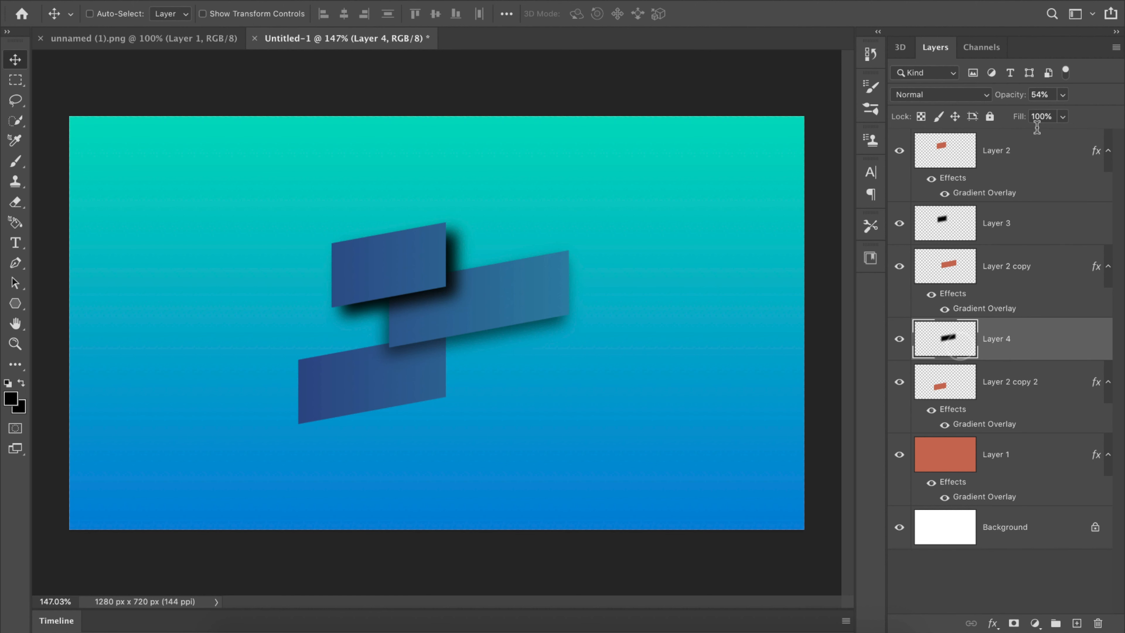
pyautogui.click(979, 237)
pyautogui.moveTo(1014, 99); pyautogui.dragTo(978, 103)
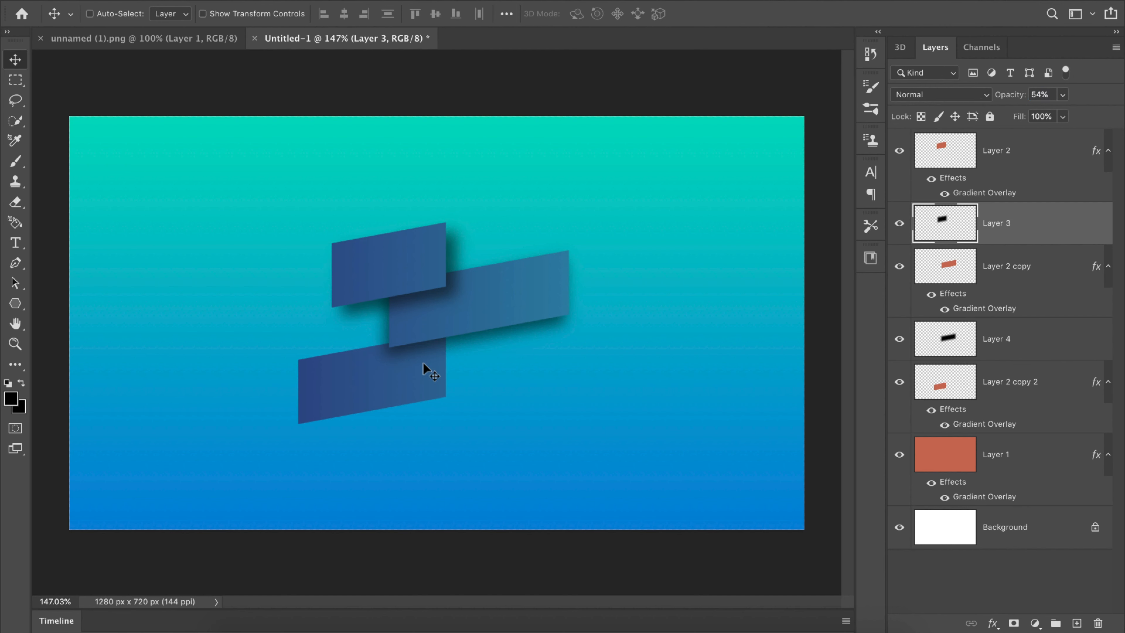
pyautogui.moveTo(400, 280); pyautogui.dragTo(402, 279)
# Step: With a small Soft Round eraser, remove the parts of Layer 3's shadow that spill onto the background outside the middle rectangle
pyautogui.click(17, 205)
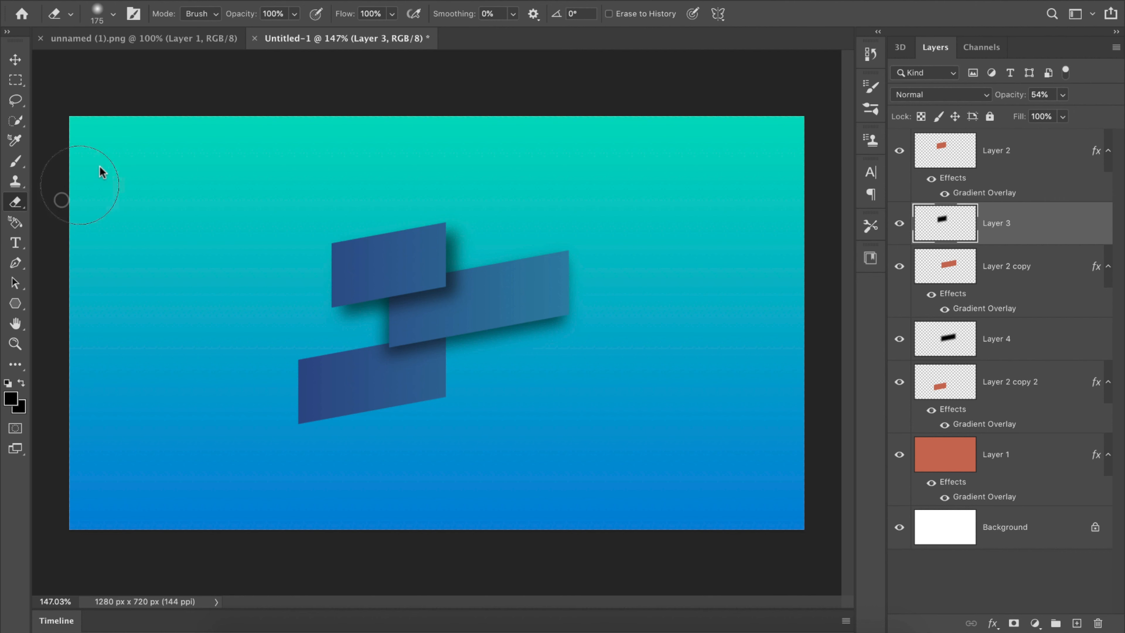
pyautogui.click(109, 15)
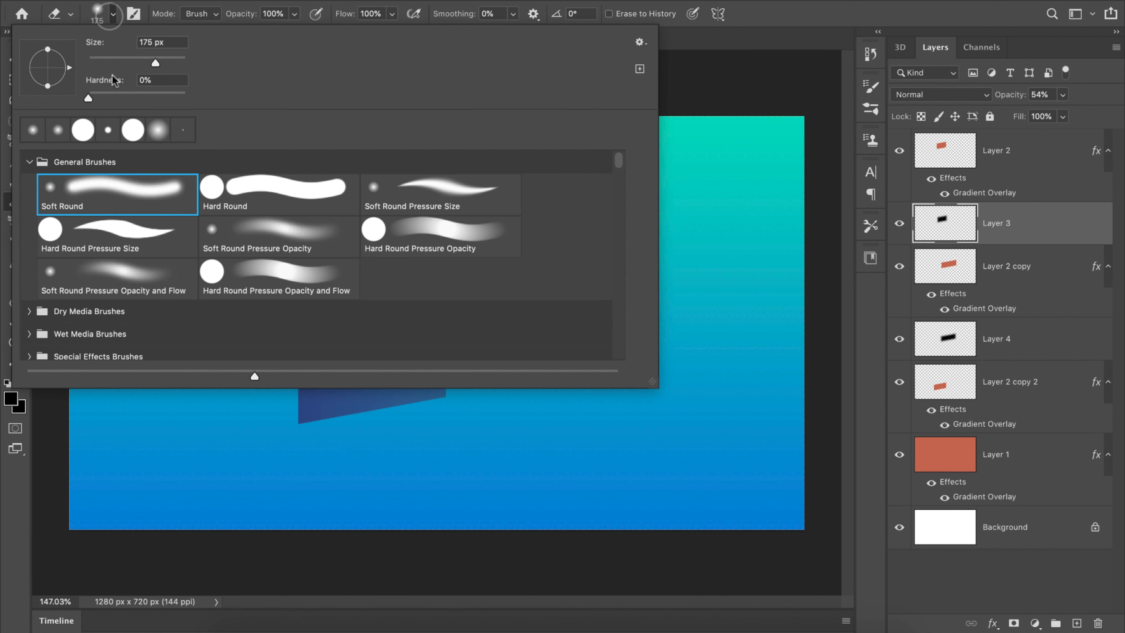
pyautogui.click(131, 190)
pyautogui.click(742, 1)
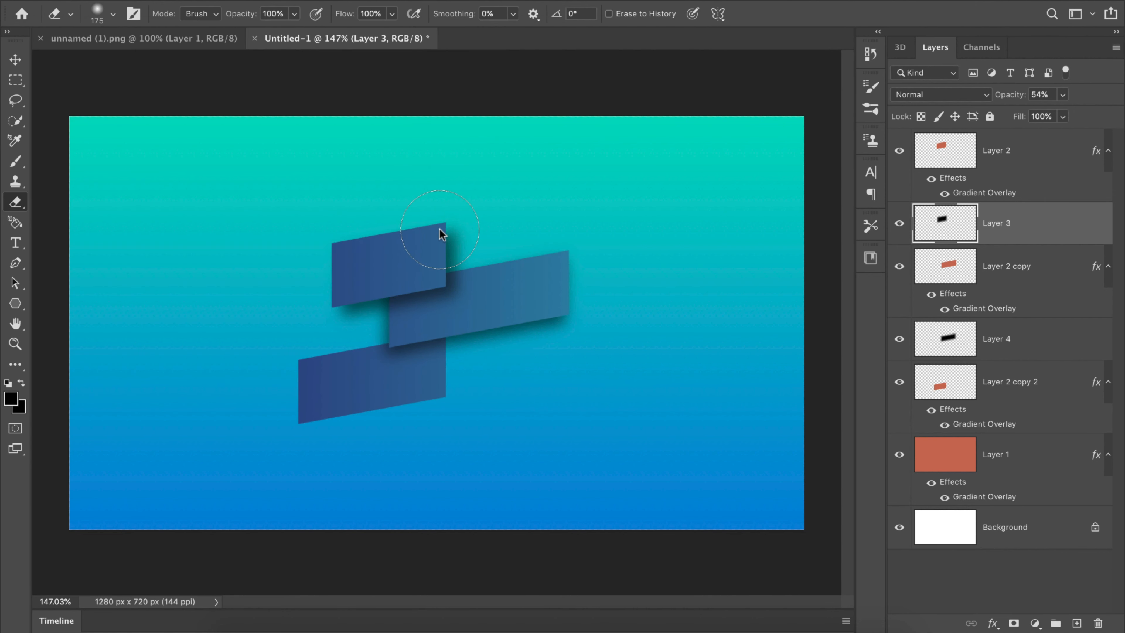
pyautogui.press('[')
pyautogui.click(466, 243)
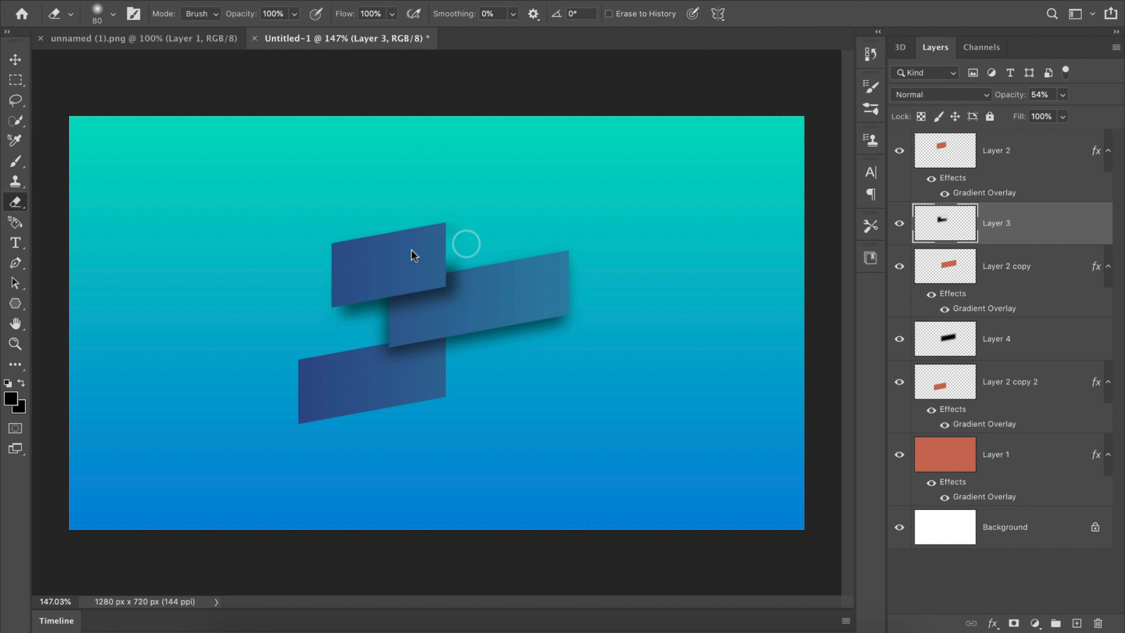
pyautogui.click(370, 309)
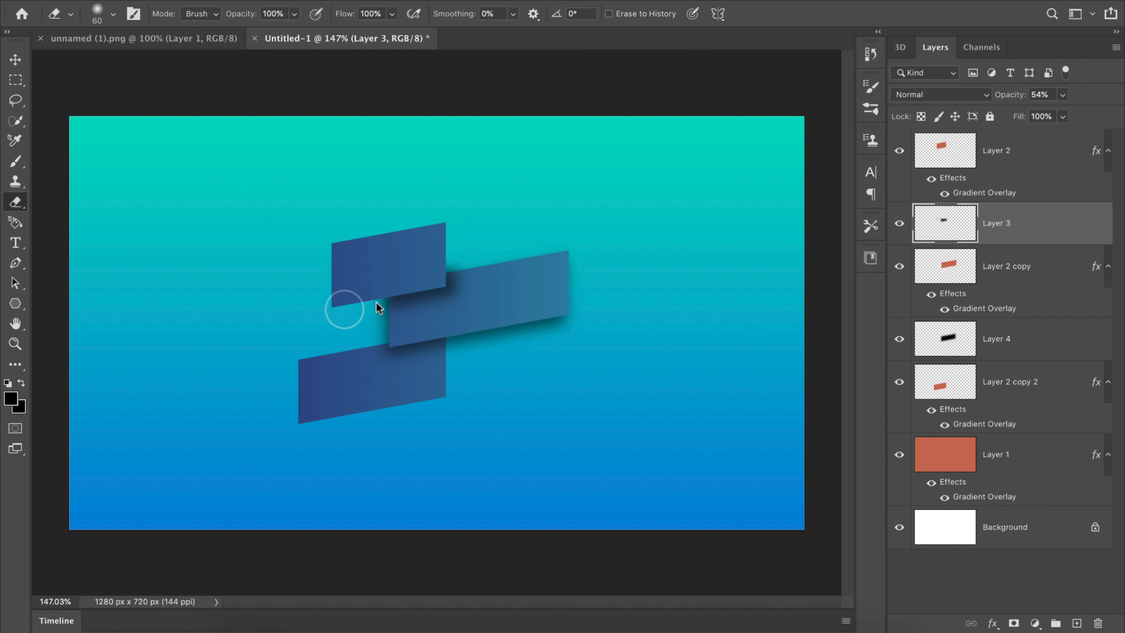
pyautogui.press('[')
pyautogui.press('[')
pyautogui.press('[')
# Step: On Layer 4, erase the shadow spilling onto the background along the middle rectangle's lower and right edges with a 50-pixel eraser
pyautogui.click(1047, 352)
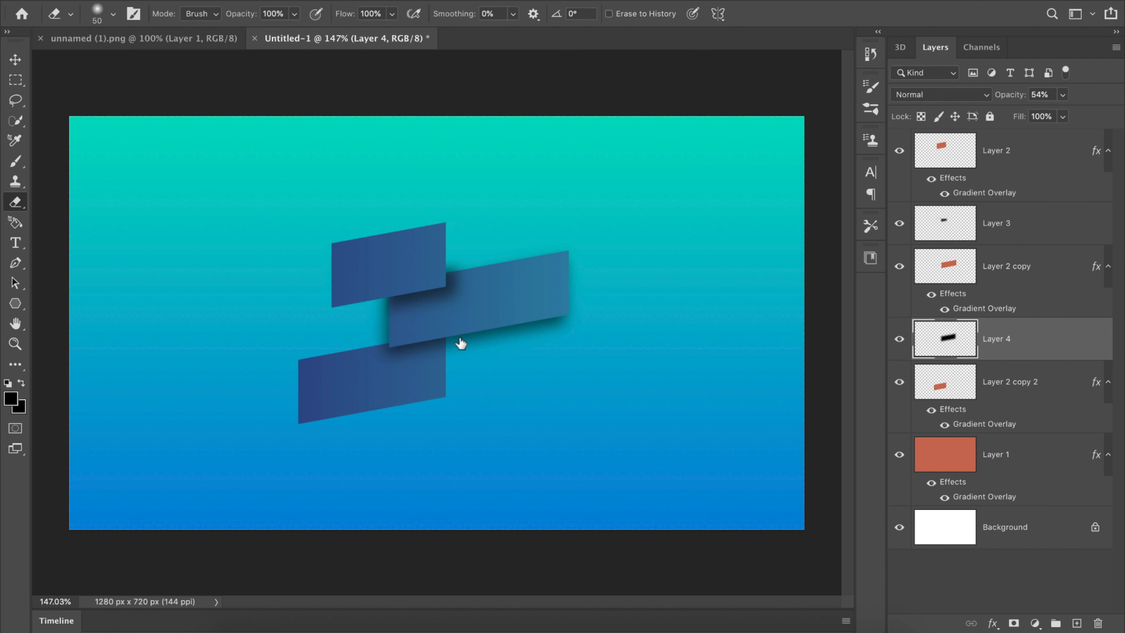
pyautogui.keyDown('shift'); pyautogui.click(570, 318); pyautogui.keyUp('shift')
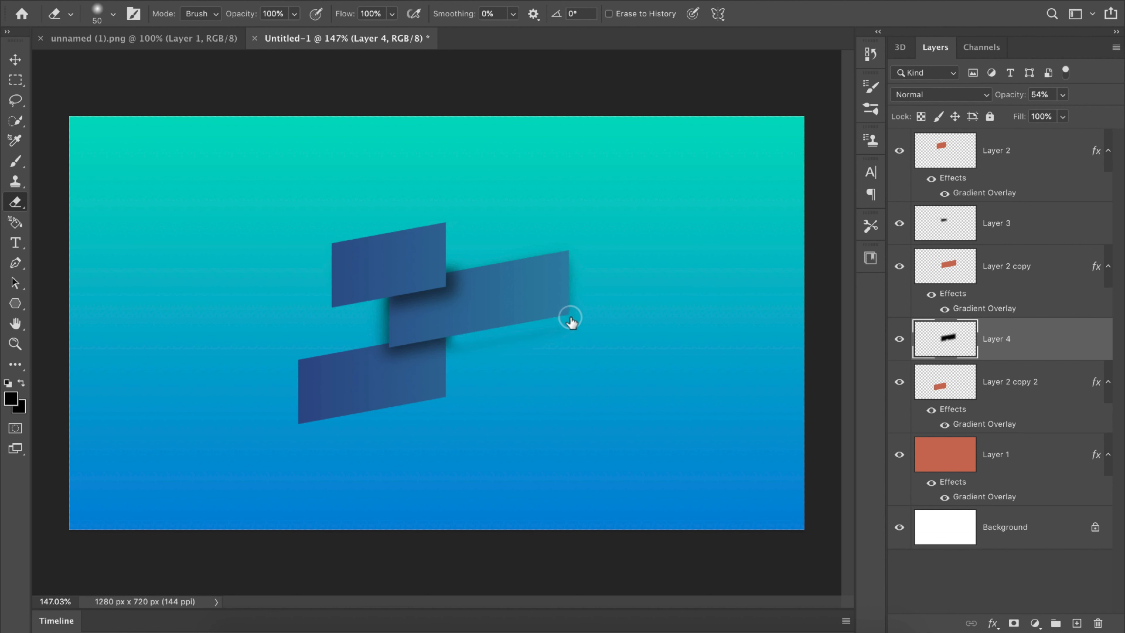
pyautogui.keyDown('shift'); pyautogui.click(456, 335); pyautogui.keyUp('shift')
pyautogui.moveTo(500, 348)
pyautogui.mouseDown()
pyautogui.moveTo(581, 322)
pyautogui.moveTo(578, 244)
pyautogui.mouseUp()
pyautogui.moveTo(574, 218); pyautogui.dragTo(581, 283)
pyautogui.moveTo(584, 280)
pyautogui.mouseDown()
pyautogui.moveTo(571, 293)
pyautogui.moveTo(565, 263)
pyautogui.mouseUp()
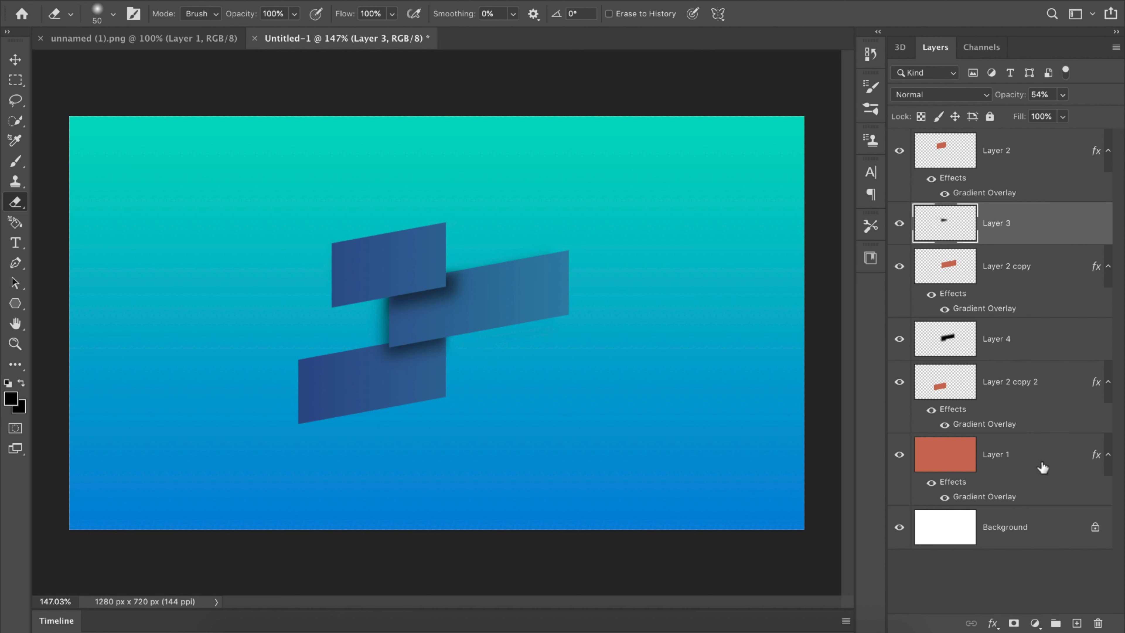
# Step: Add an empty layer directly above Layer 1 and choose a Soft Round tip for the Brush tool
pyautogui.click(1041, 465)
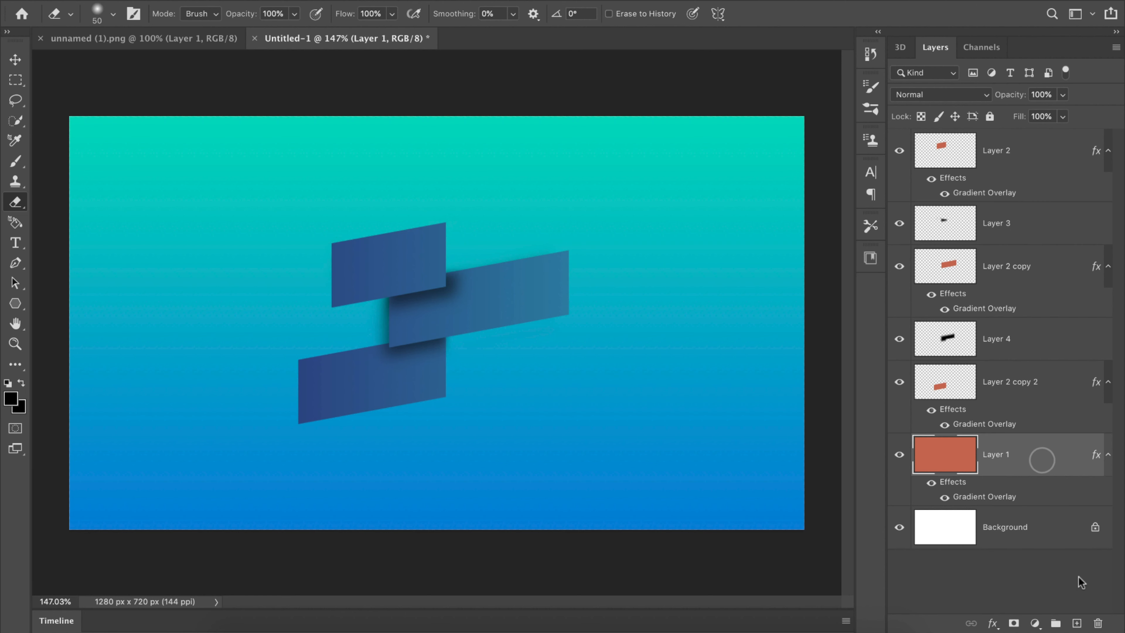
pyautogui.click(1077, 623)
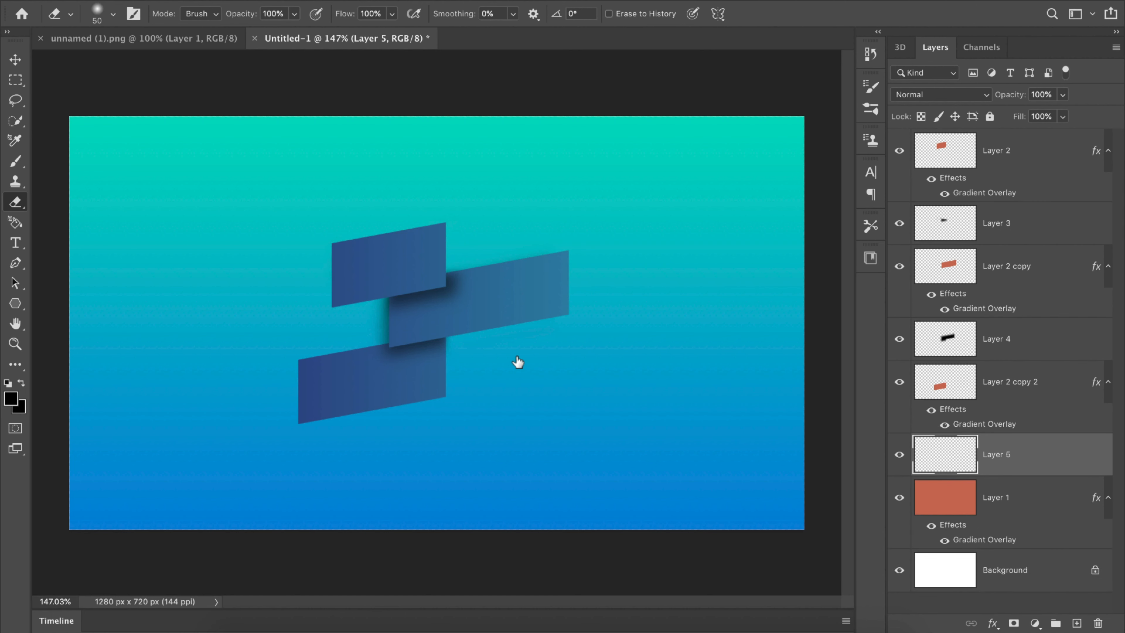
pyautogui.press('b')
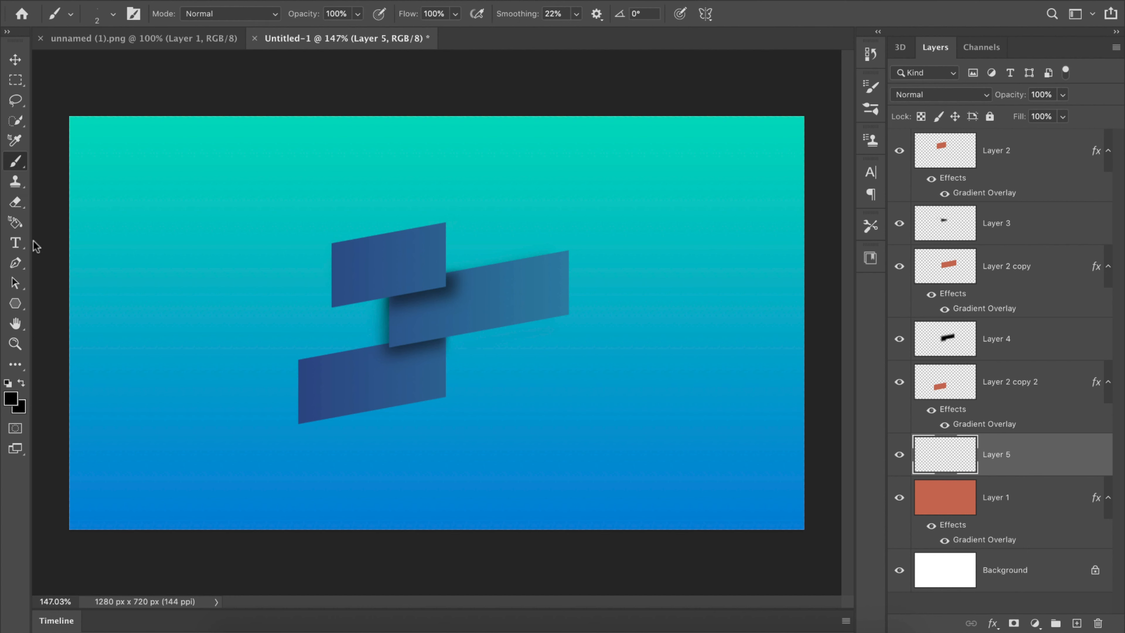
pyautogui.rightClick(15, 164)
pyautogui.click(68, 160)
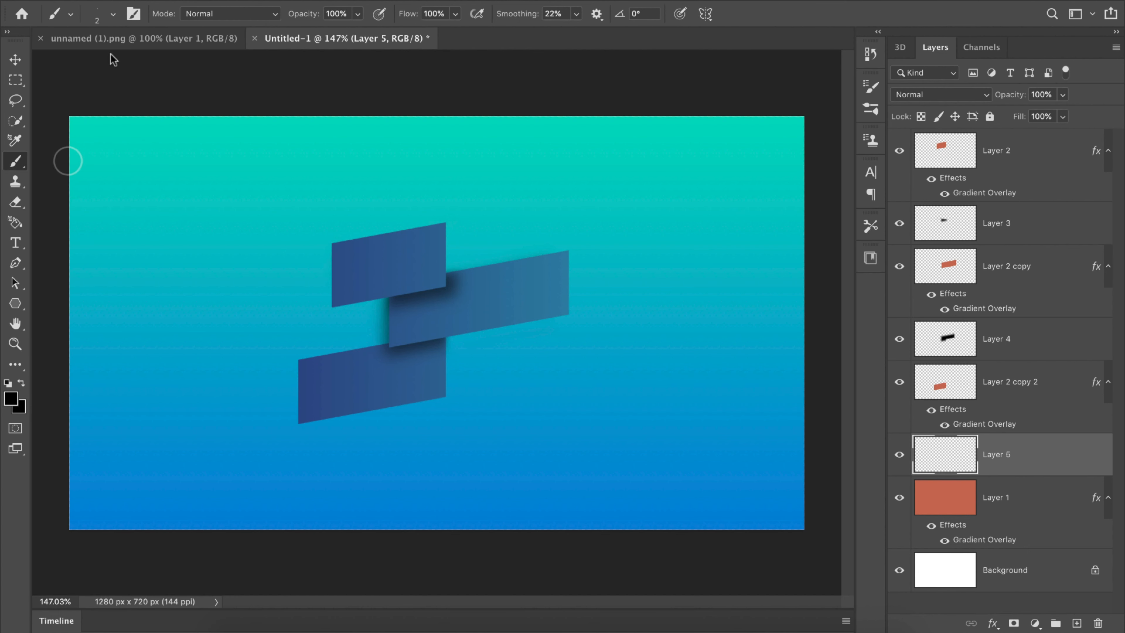
pyautogui.click(113, 14)
pyautogui.click(107, 195)
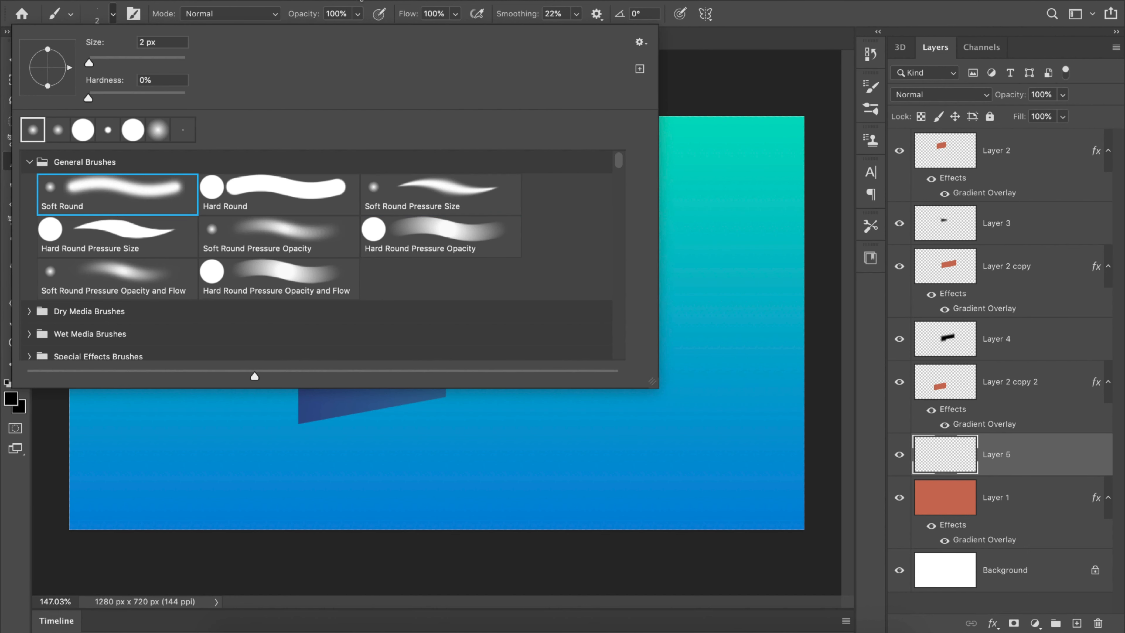
pyautogui.press('Return')
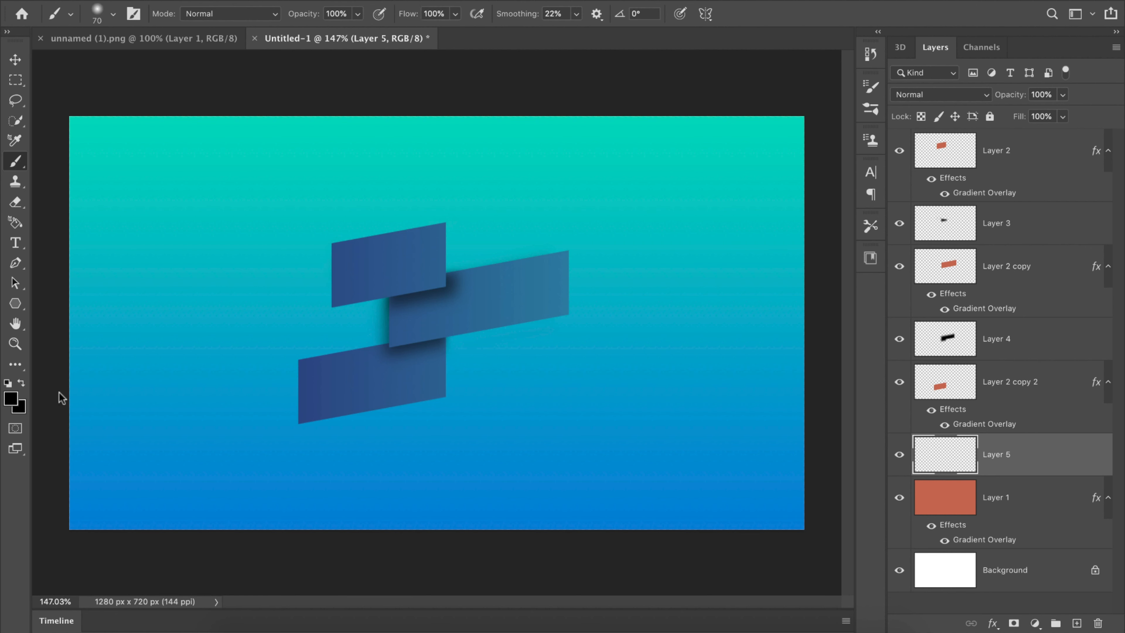
# Step: Set the foreground color to ffffff and paint a soft glow on Layer 5 behind the rectangles with a 700-pixel brush
pyautogui.click(10, 400)
pyautogui.write('ffffff')
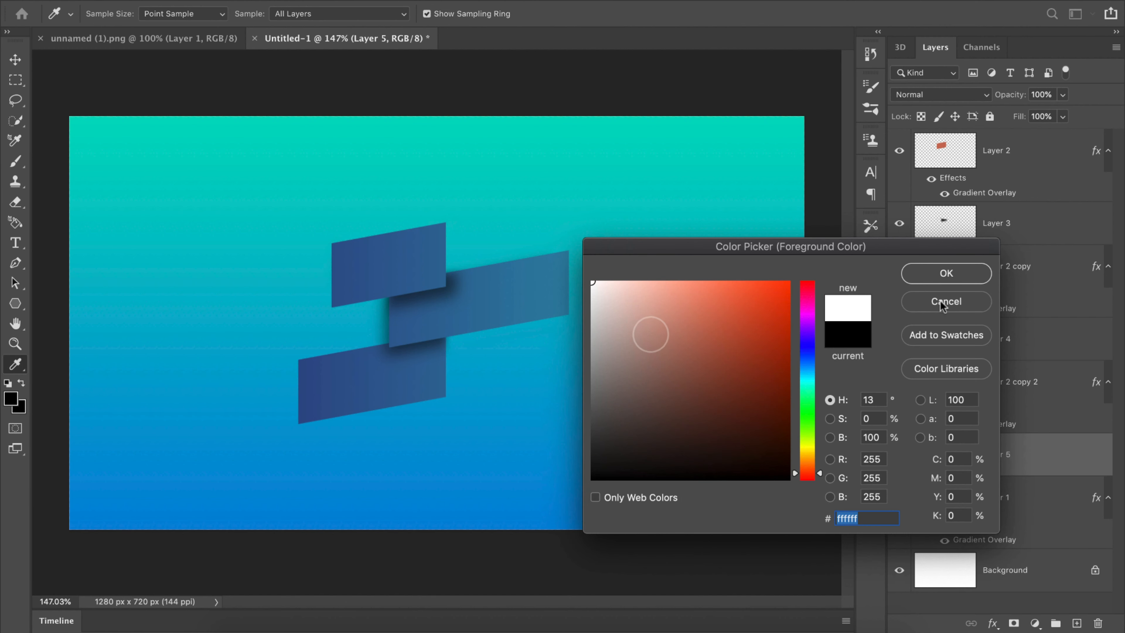
pyautogui.click(966, 277)
pyautogui.press(']')
pyautogui.press(']')
pyautogui.press(']')
pyautogui.press(']')
pyautogui.press(']')
pyautogui.press(']')
pyautogui.press(']')
pyautogui.press(']')
pyautogui.press(']')
pyautogui.press(']')
pyautogui.press(']')
pyautogui.press(']')
pyautogui.press(']')
pyautogui.press(']')
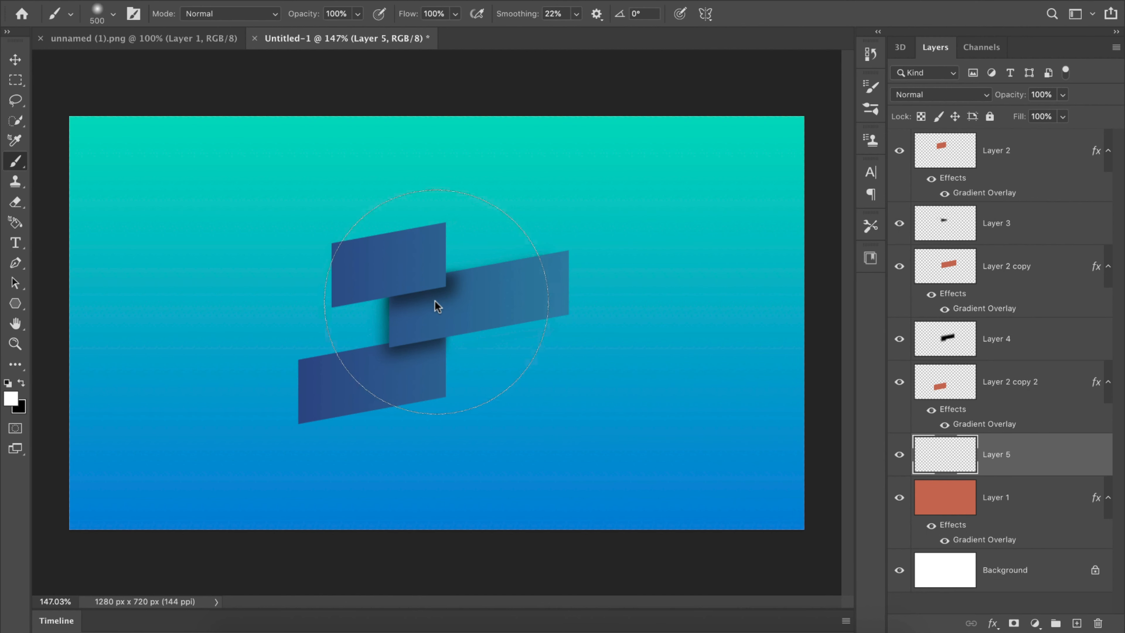
pyautogui.press('[')
pyautogui.click(438, 307)
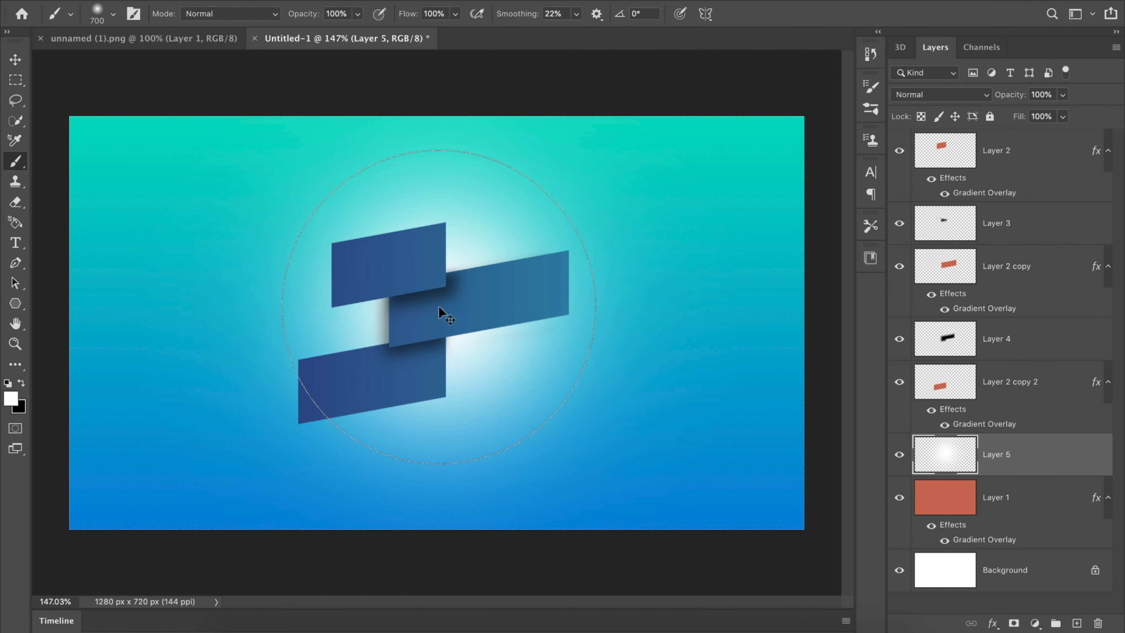
pyautogui.hotkey('ctrl', 'z')
pyautogui.hotkey('ctrl', 'shift', 'z')
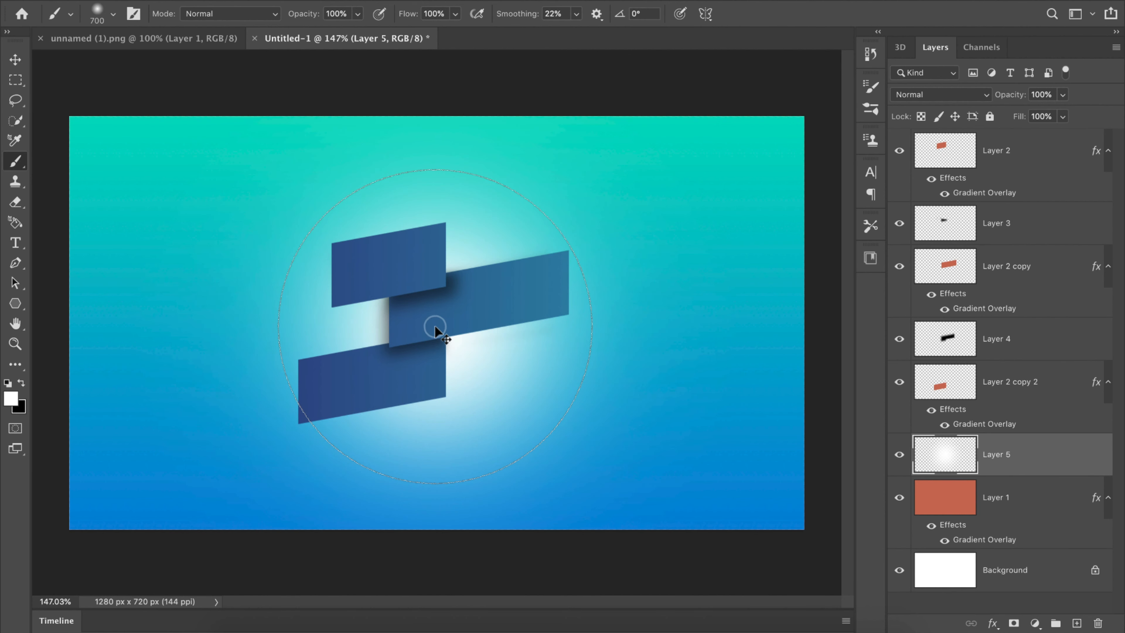
# Step: Stretch Layer 5's white glow with Free Transform to about 205% width and 144% height, extending past the canvas
pyautogui.hotkey('ctrl', 't')
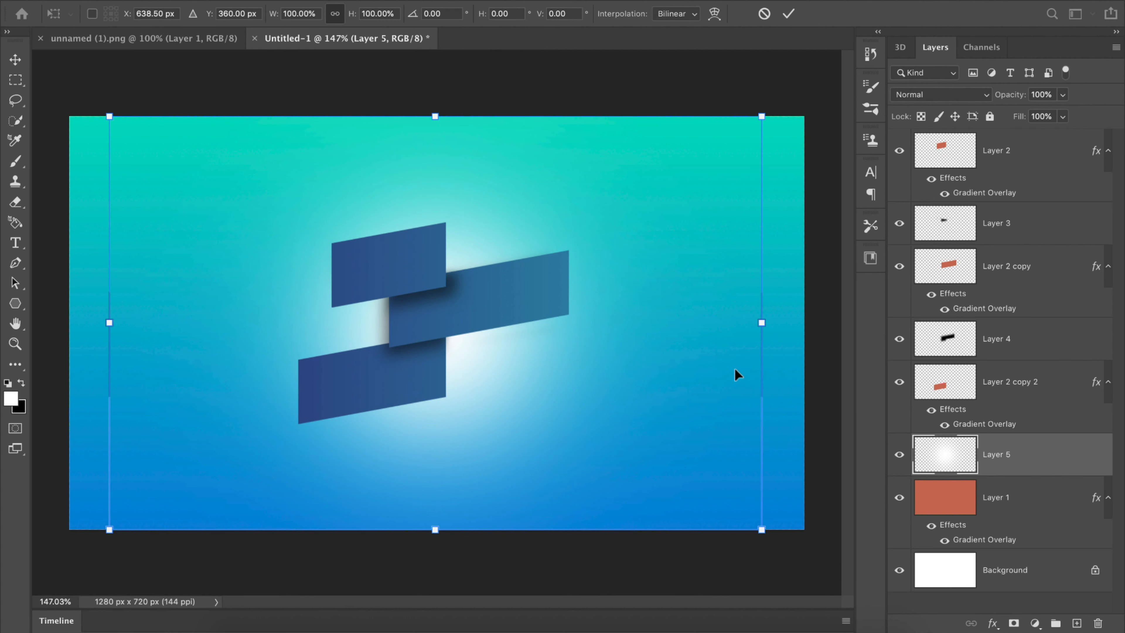
pyautogui.click(789, 14)
pyautogui.press('z')
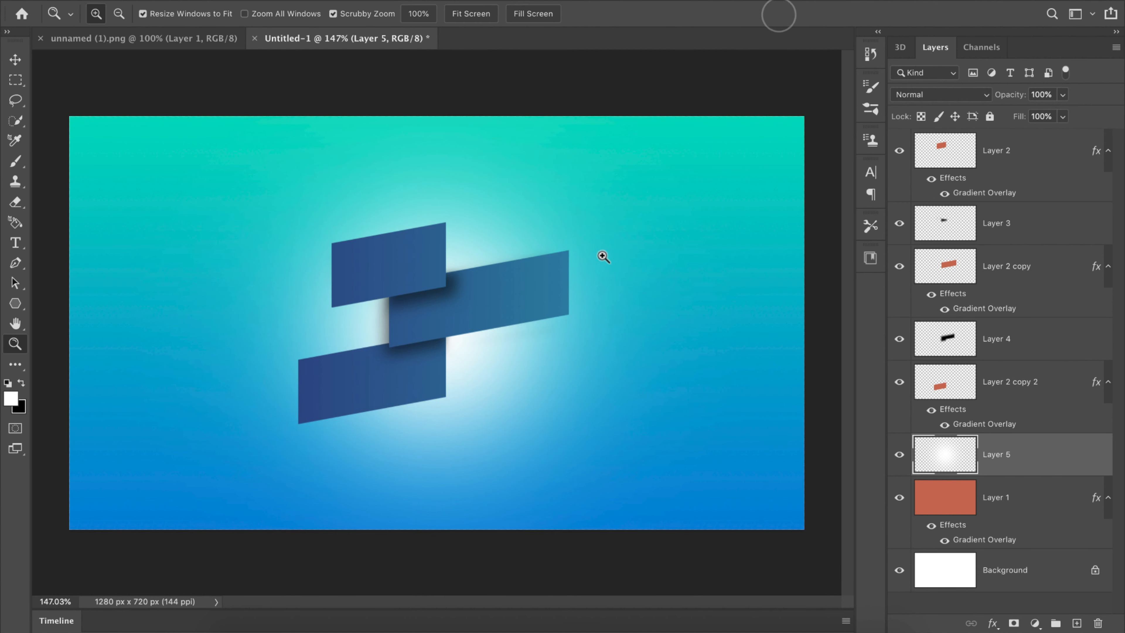
pyautogui.moveTo(594, 255); pyautogui.dragTo(550, 296)
pyautogui.press('b')
pyautogui.hotkey('ctrl', 't')
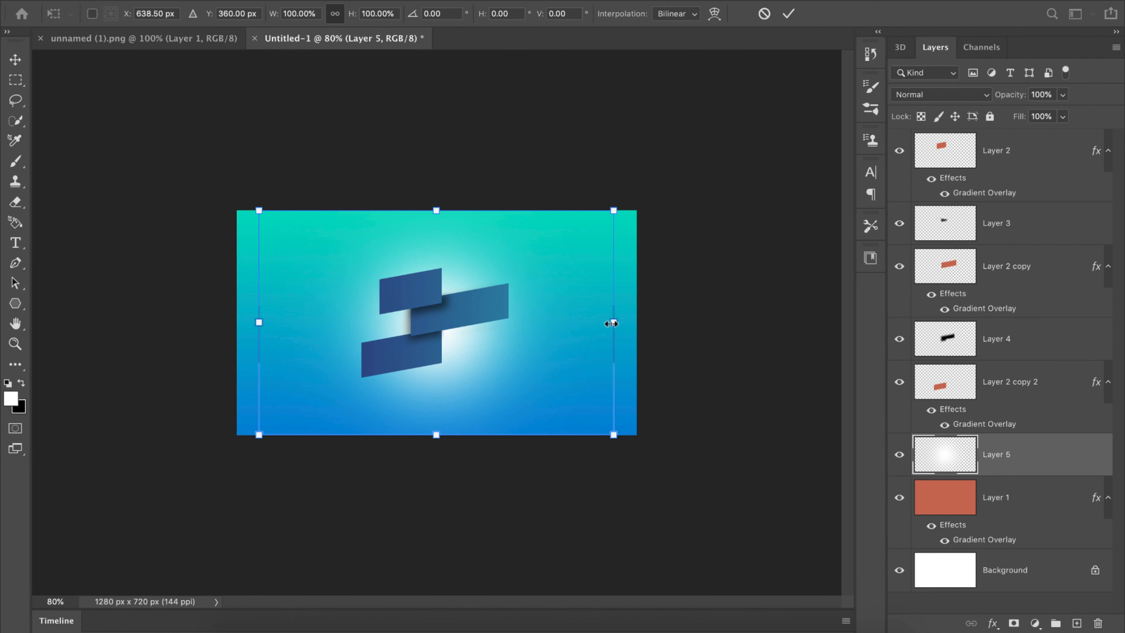
pyautogui.moveTo(614, 315); pyautogui.dragTo(770, 316)
pyautogui.moveTo(659, 313); pyautogui.dragTo(573, 319)
pyautogui.moveTo(689, 327); pyautogui.dragTo(784, 328)
pyautogui.moveTo(181, 327); pyautogui.dragTo(58, 327)
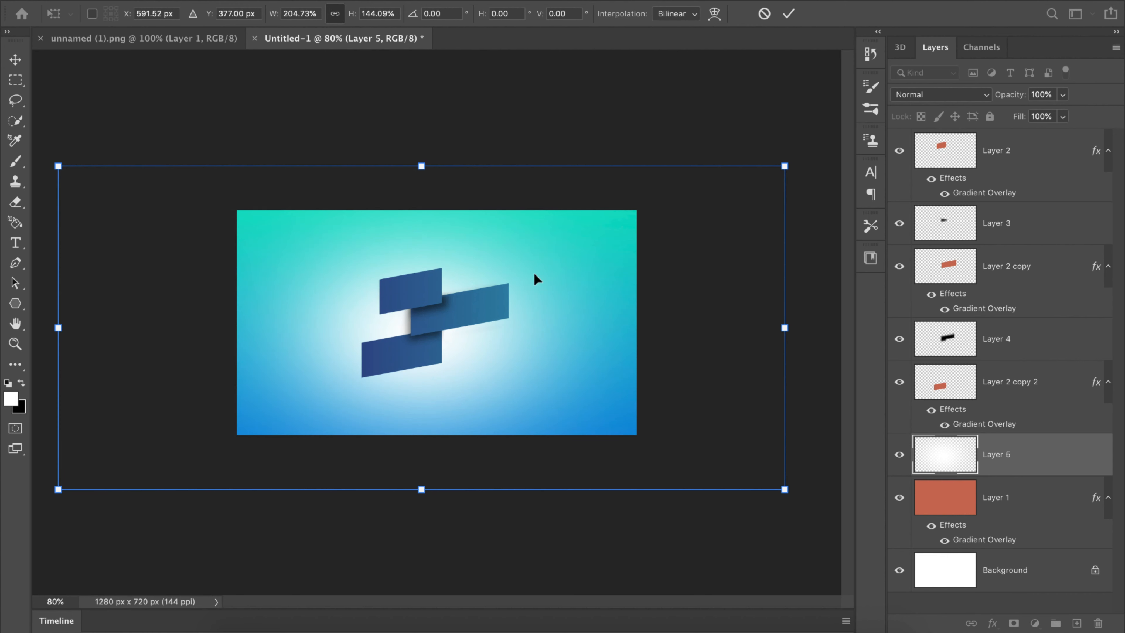
# Step: Enlarge the glow further to about 247% width and 214% height, roughly centered behind the rectangles, and apply the transform
pyautogui.moveTo(425, 168); pyautogui.dragTo(424, 109)
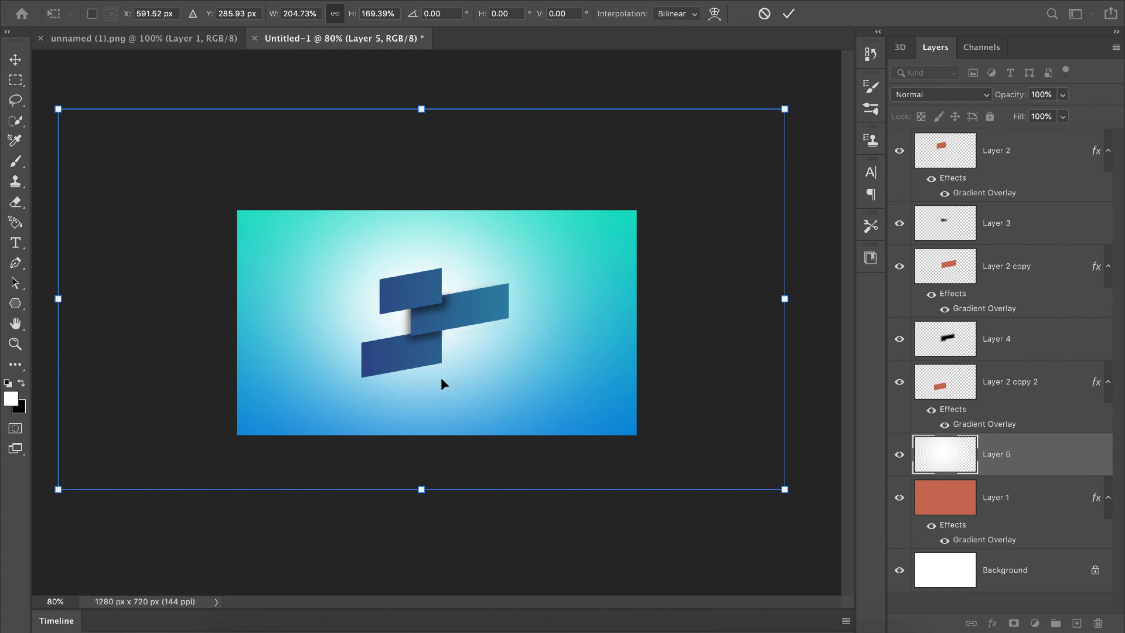
pyautogui.moveTo(422, 489); pyautogui.dragTo(455, 552)
pyautogui.moveTo(785, 328); pyautogui.dragTo(883, 326)
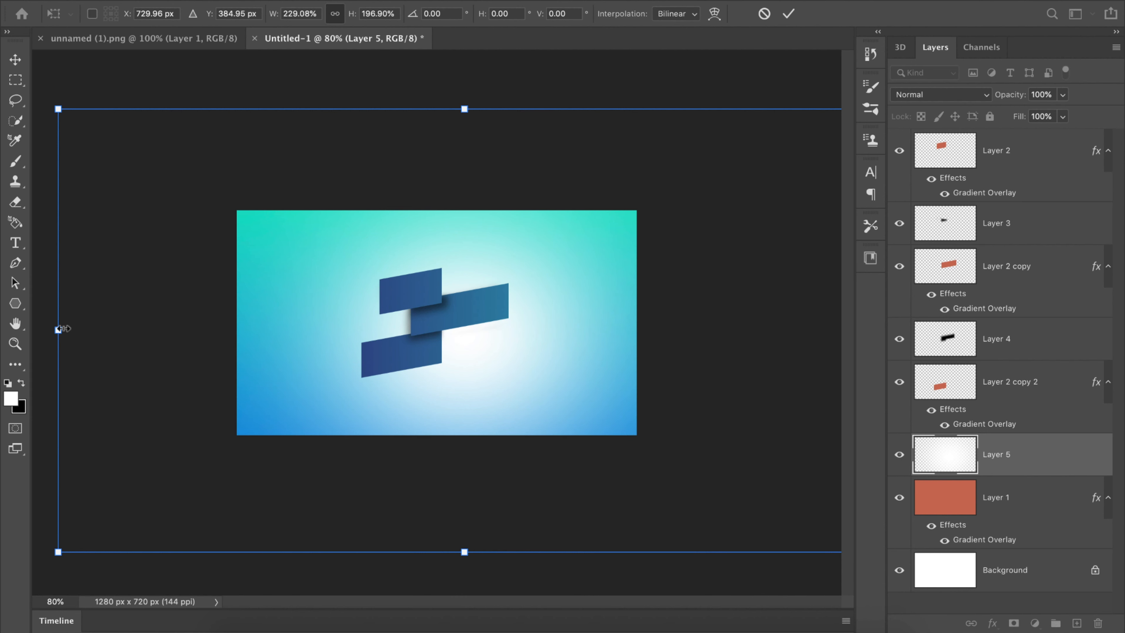
pyautogui.moveTo(60, 329); pyautogui.dragTo(3, 327)
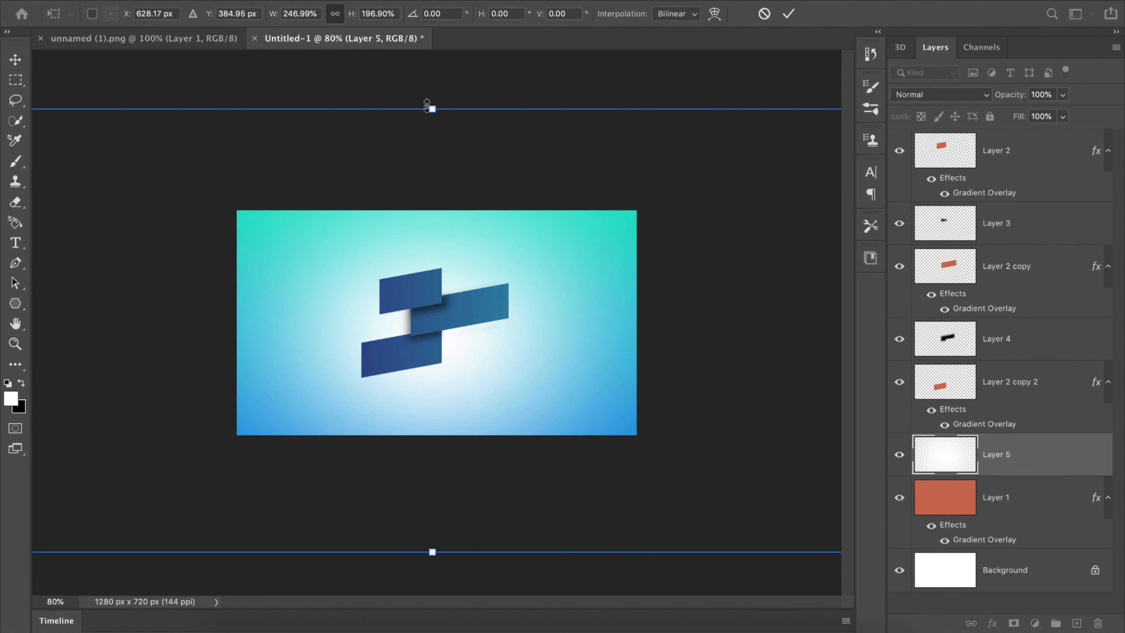
pyautogui.moveTo(426, 106); pyautogui.dragTo(428, 69)
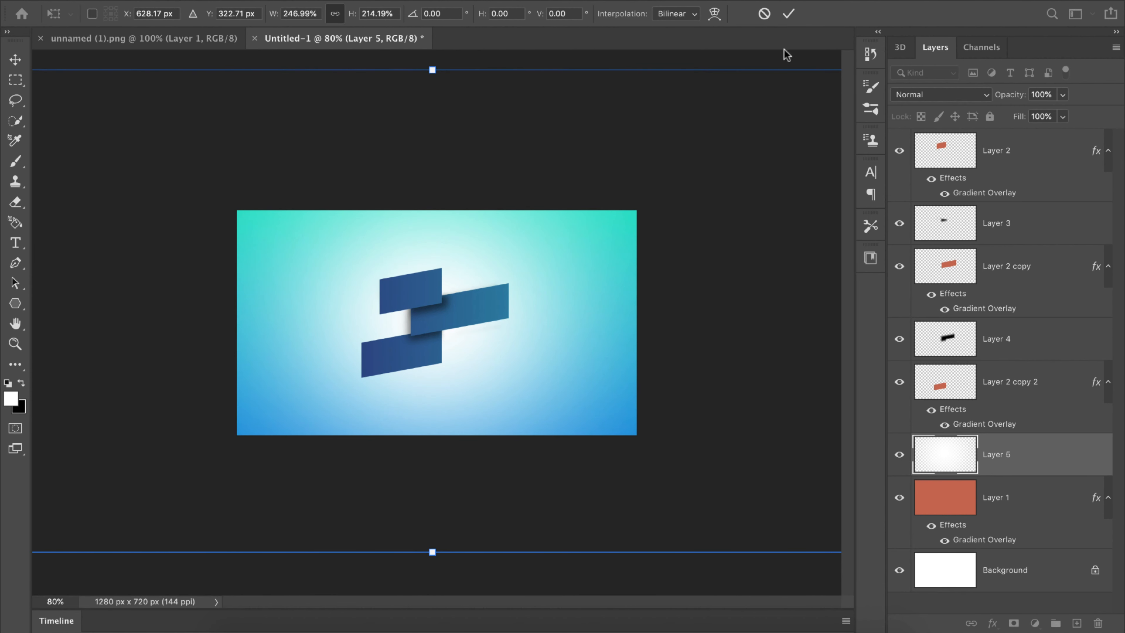
pyautogui.click(785, 15)
pyautogui.hotkey('ctrl', '0')
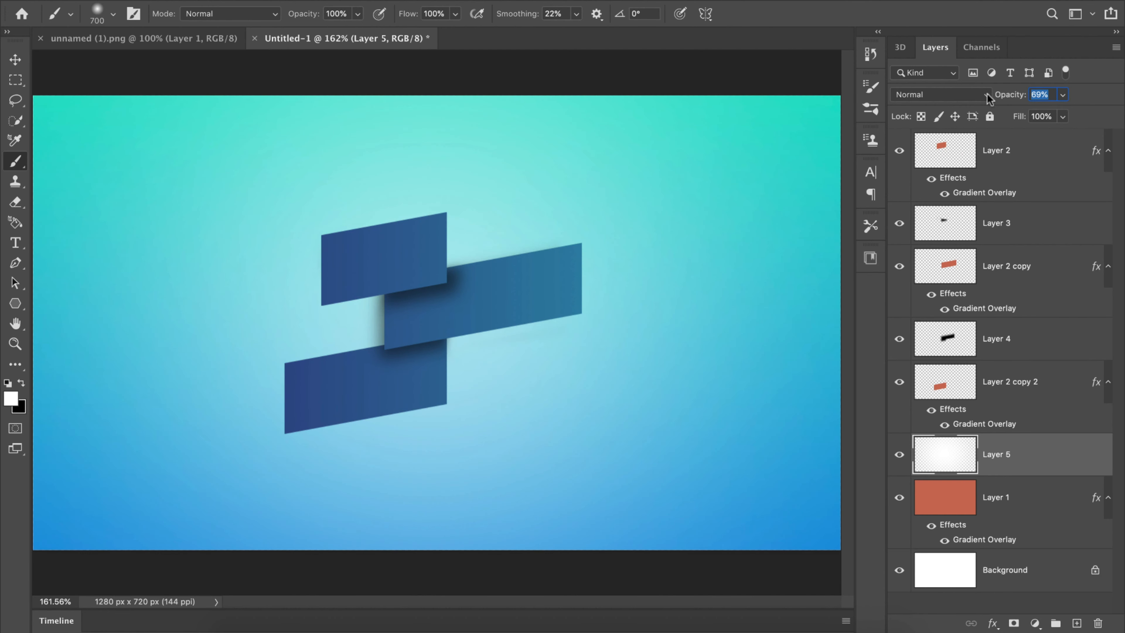
# Step: Reduce Layer 5's opacity to 69% and compare the design with the glow hidden and shown
pyautogui.moveTo(1011, 99); pyautogui.dragTo(992, 98)
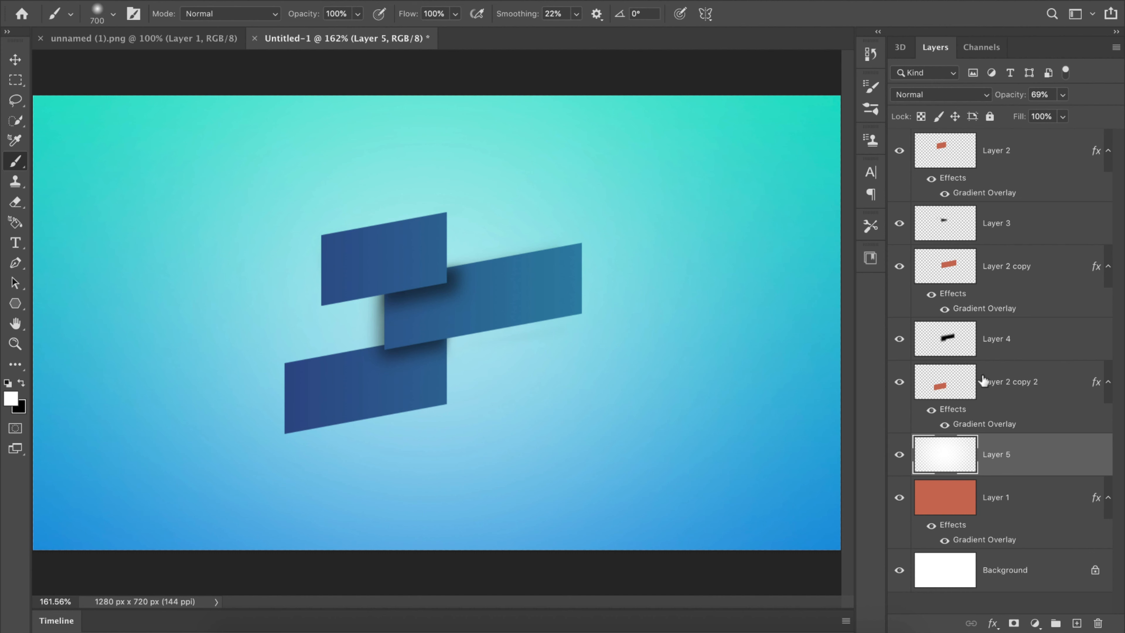
pyautogui.click(900, 456)
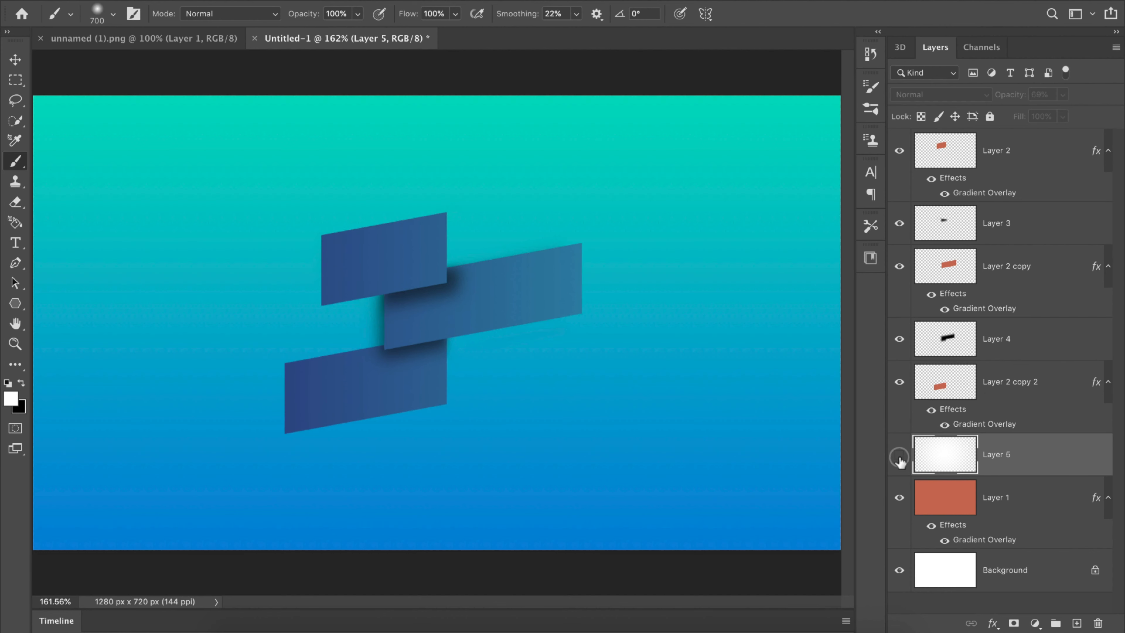
pyautogui.click(901, 457)
# Step: Add a text layer reading "3d Graphic" above Layer 2, placed beside the top rectangle
pyautogui.press('v')
pyautogui.click(1037, 153)
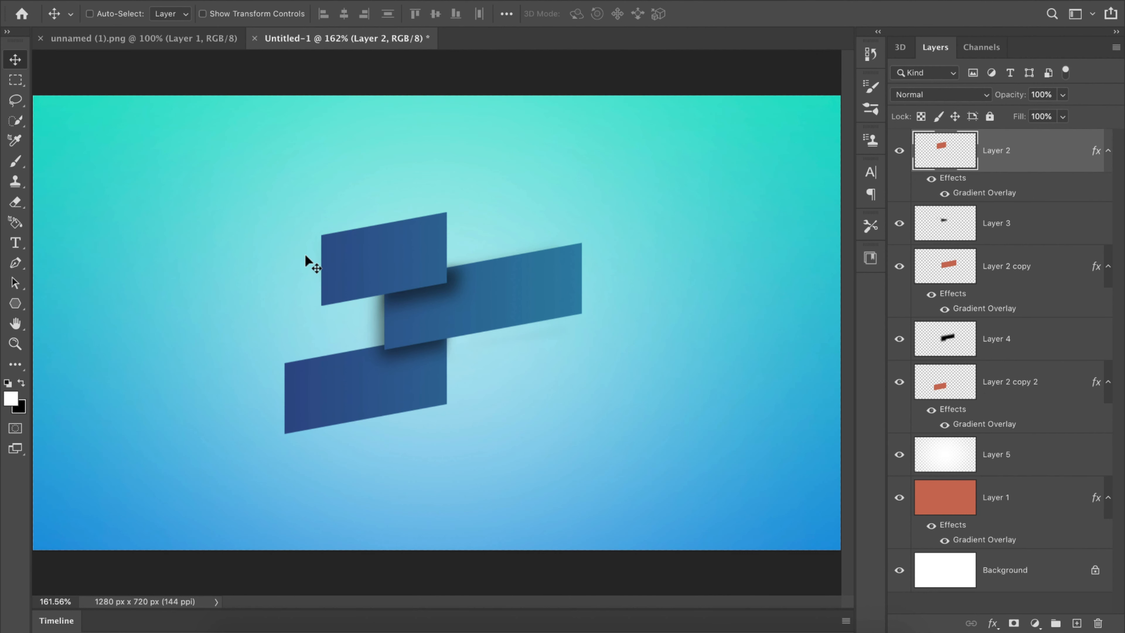
pyautogui.press('t')
pyautogui.click(150, 234)
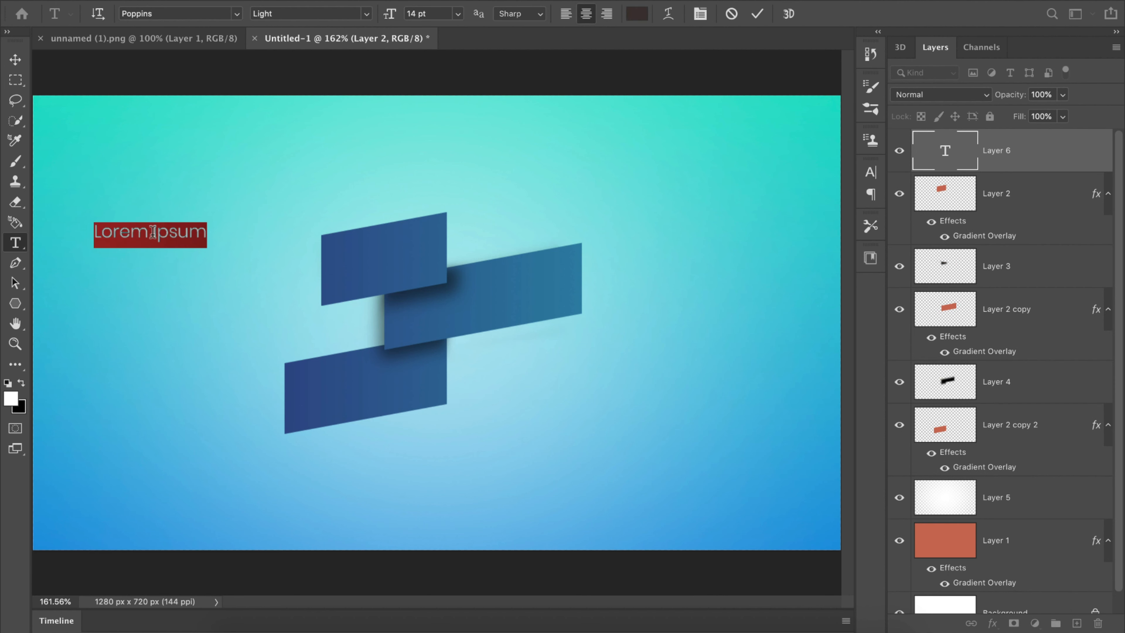
pyautogui.press('BackSpace')
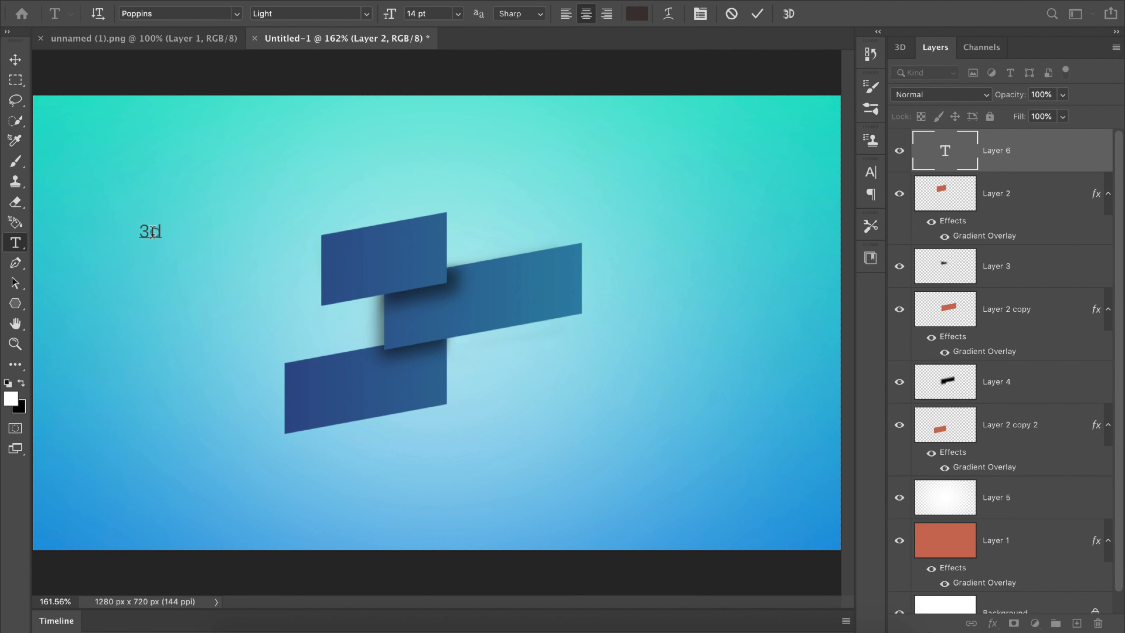
pyautogui.write('3d Gra')
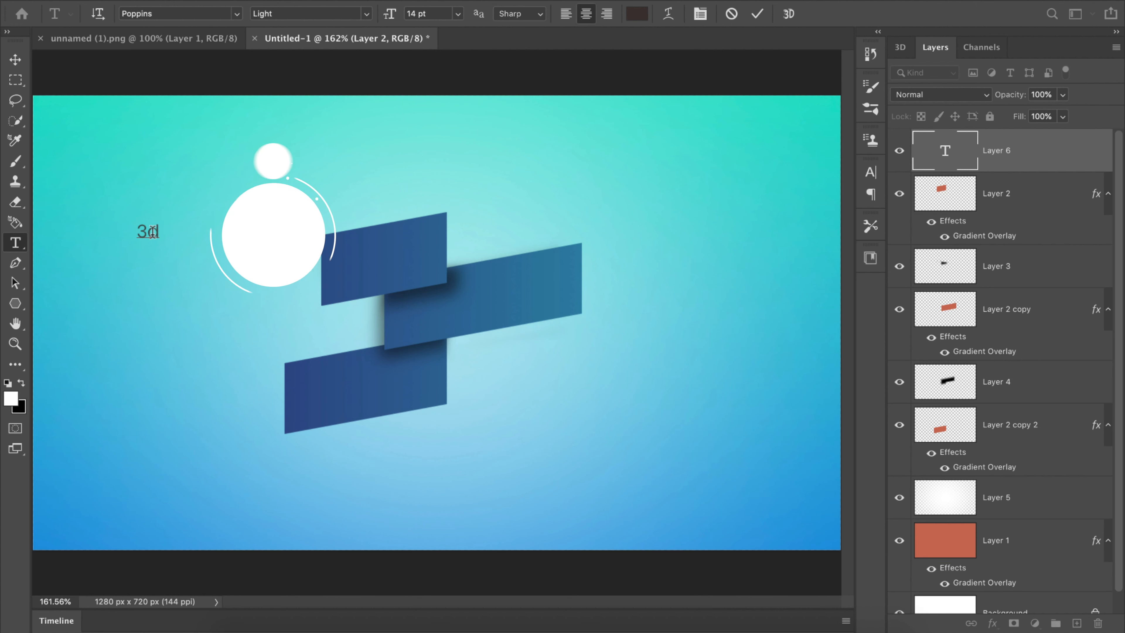
pyautogui.write('phic')
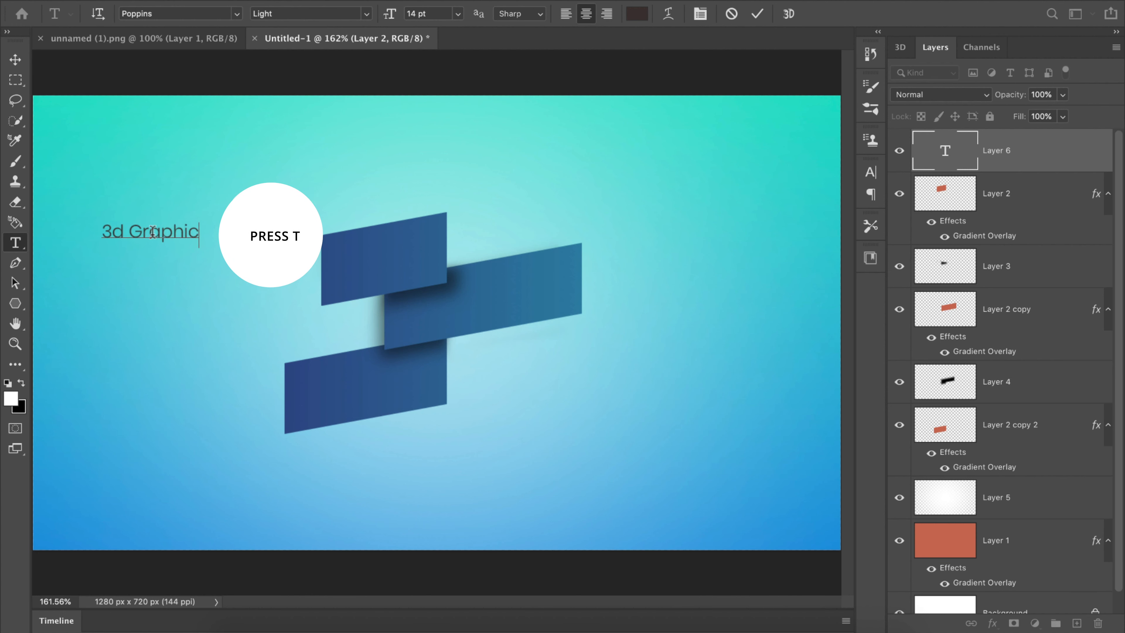
pyautogui.click(758, 14)
# Step: Set the "3d Graphic" text to 32 pt All Caps and move it just above the top rectangle
pyautogui.click(700, 13)
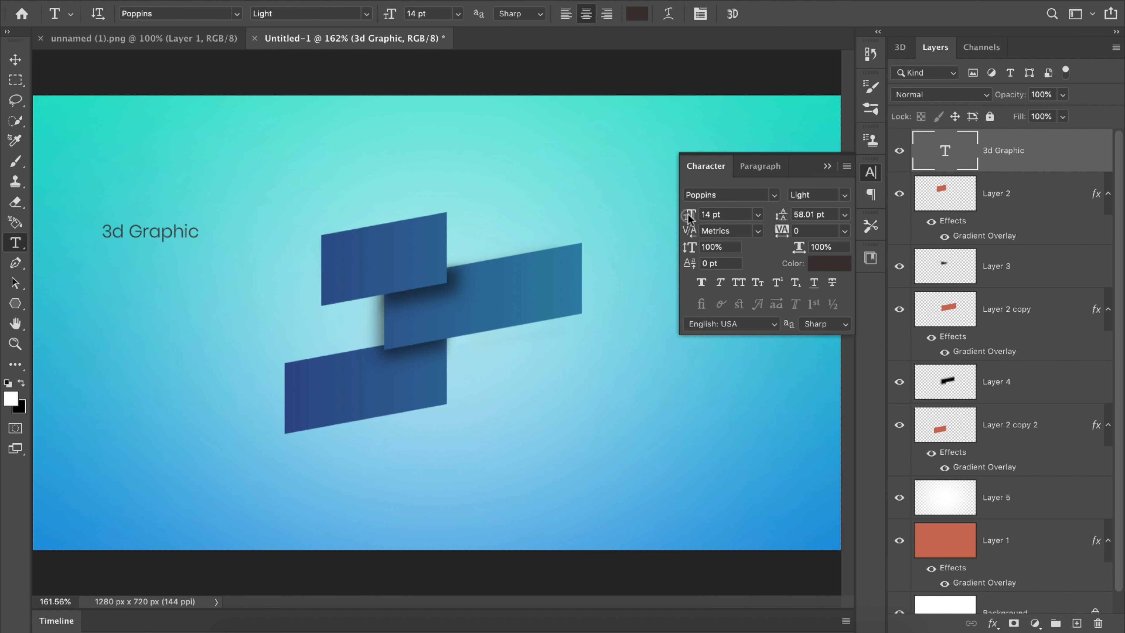
pyautogui.moveTo(689, 216)
pyautogui.mouseDown()
pyautogui.moveTo(705, 214)
pyautogui.moveTo(683, 218)
pyautogui.mouseUp()
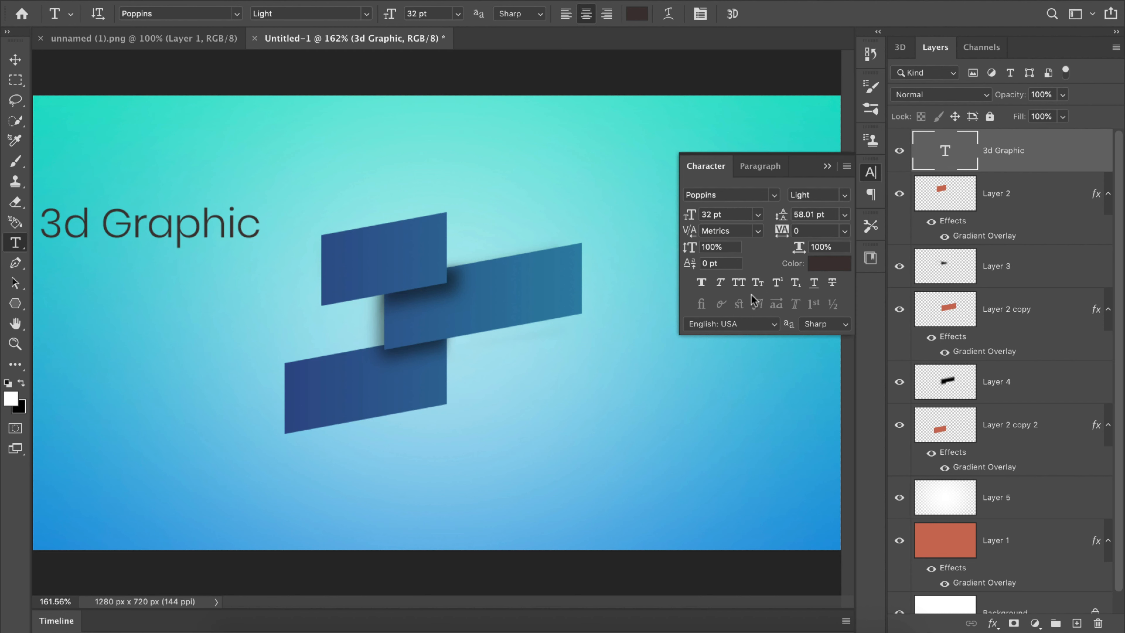
pyautogui.click(738, 282)
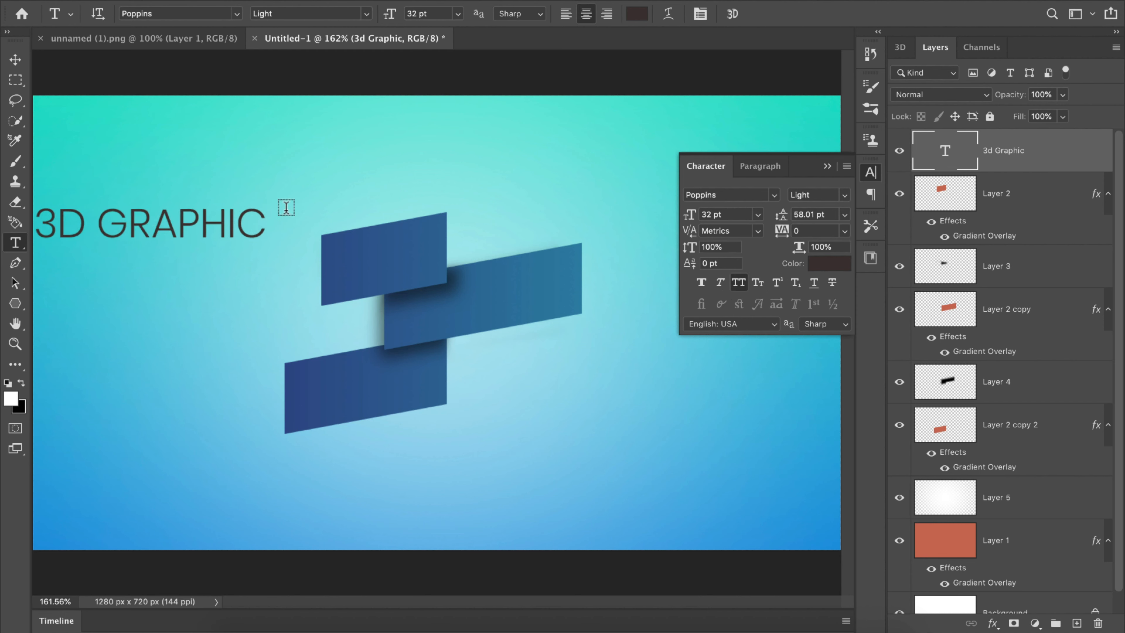
pyautogui.press('v')
pyautogui.moveTo(194, 215); pyautogui.dragTo(288, 186)
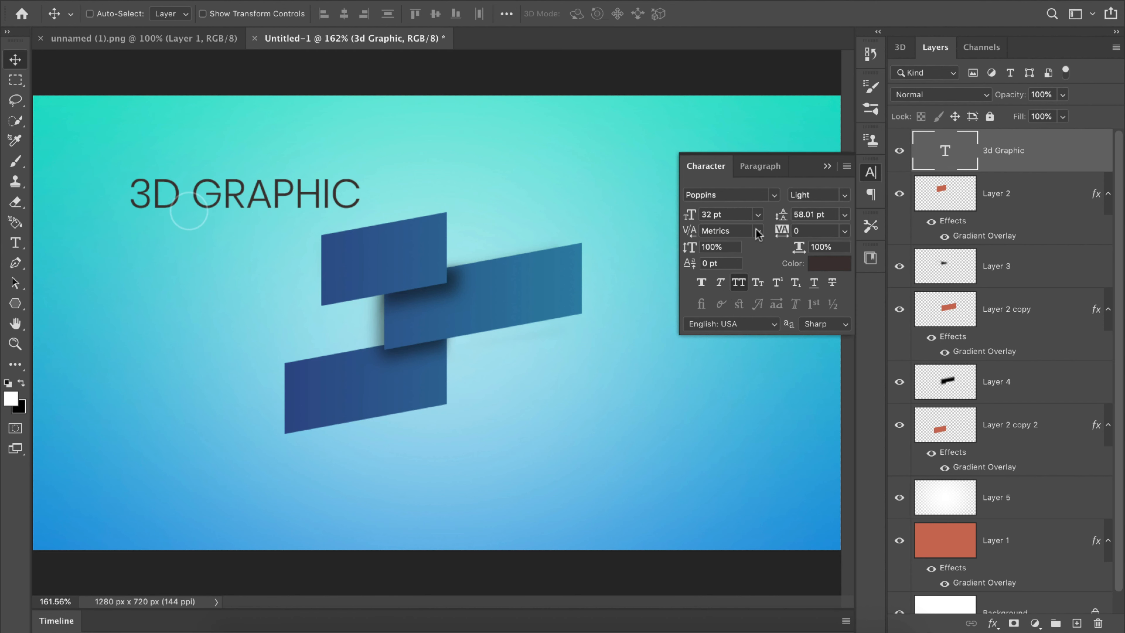
# Step: Change the title text's font to Antonio and its color to ffffff
pyautogui.click(775, 195)
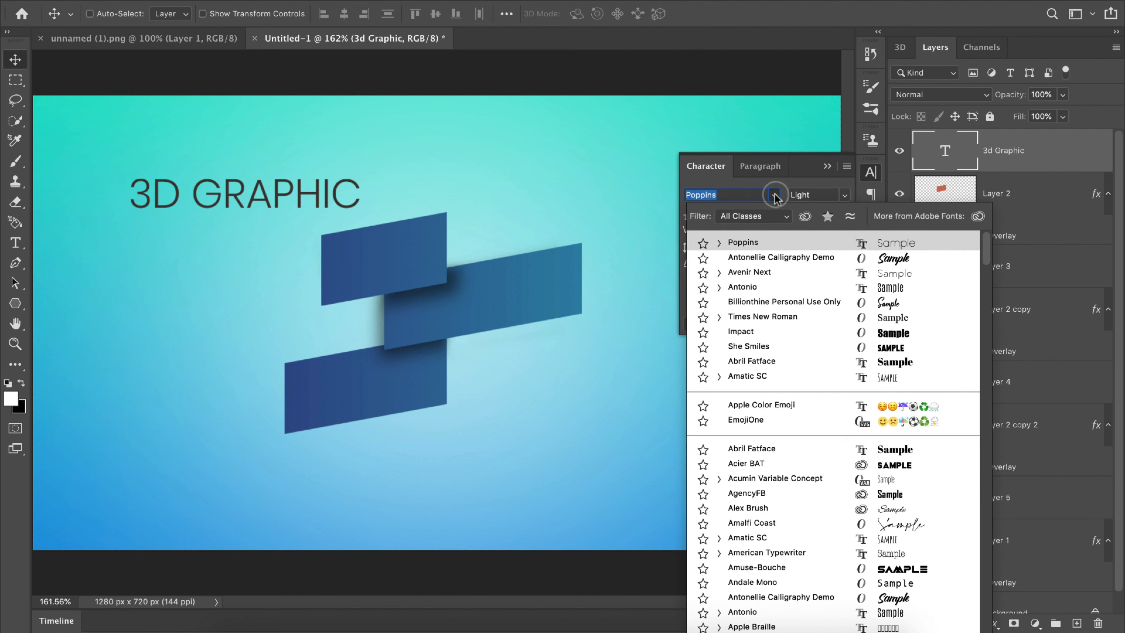
pyautogui.click(887, 288)
pyautogui.click(835, 271)
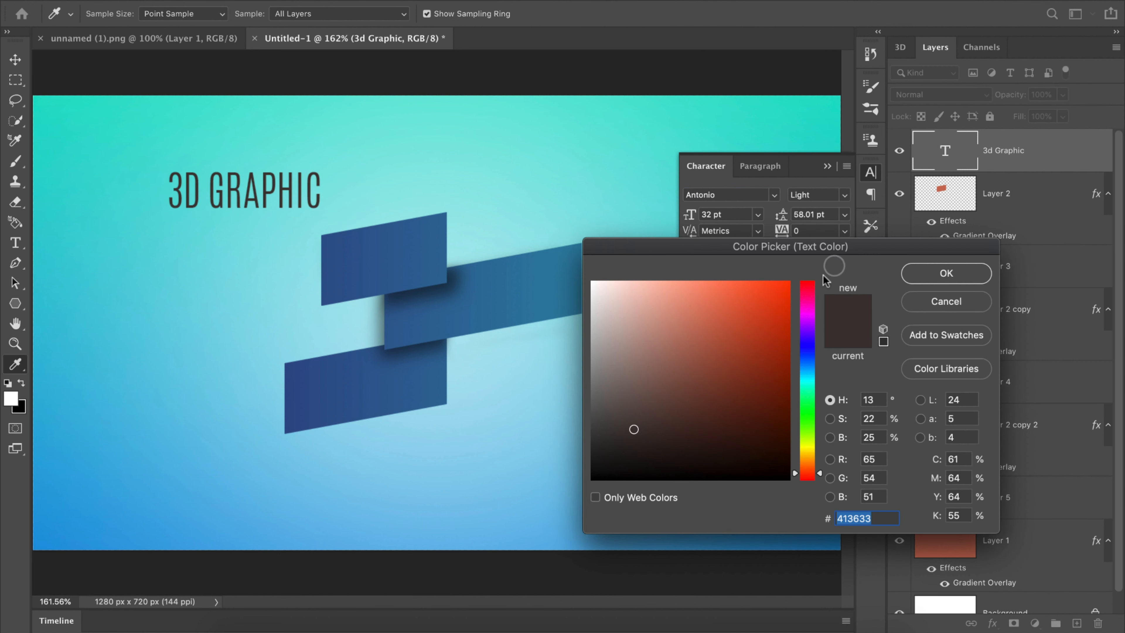
pyautogui.moveTo(612, 314); pyautogui.dragTo(588, 278)
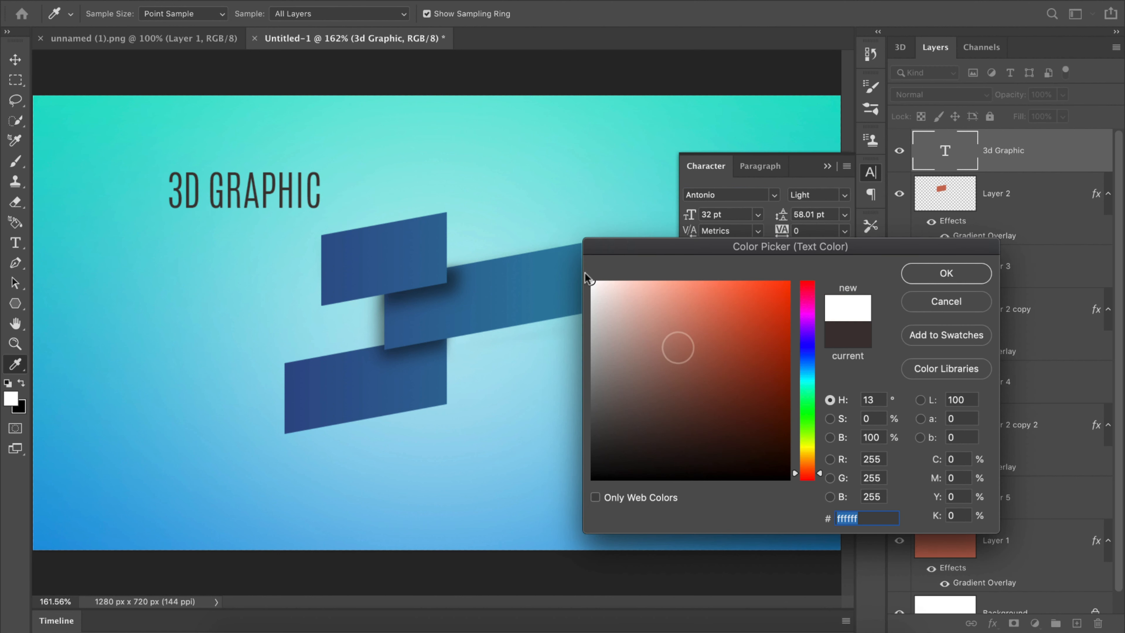
pyautogui.click(937, 279)
# Step: Move the title text onto the top rectangle and change its wording to "3d"
pyautogui.press('v')
pyautogui.moveTo(268, 186); pyautogui.dragTo(430, 255)
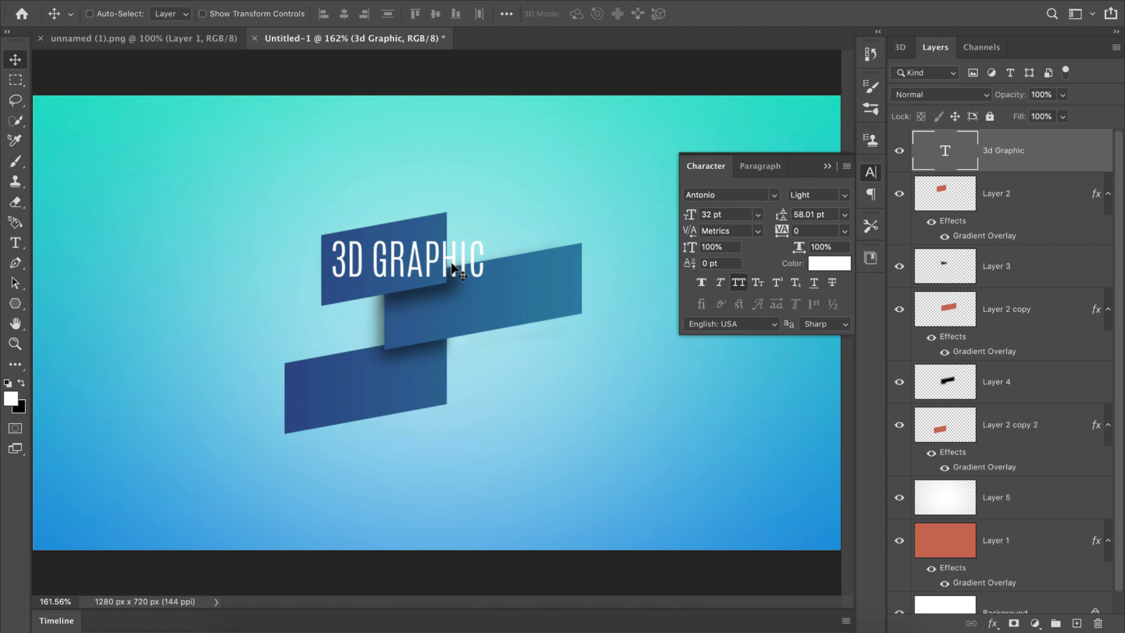
pyautogui.doubleClick(932, 158)
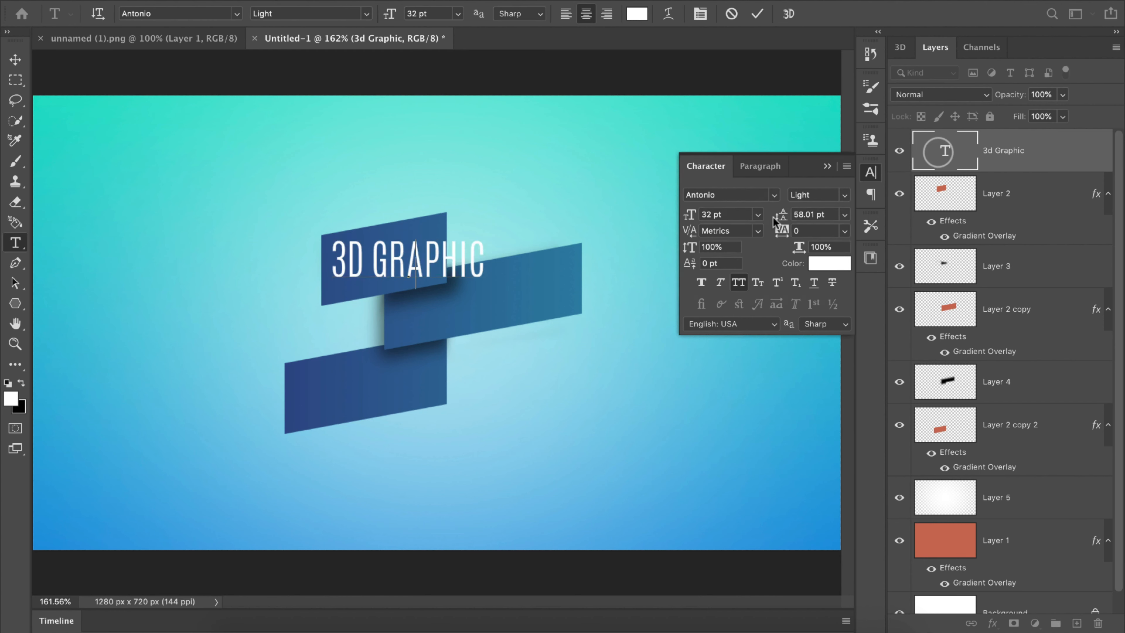
pyautogui.write('3d')
pyautogui.click(754, 18)
# Step: Duplicate the "3d" text onto the middle rectangle and change the copy to "graphic"
pyautogui.moveTo(413, 261); pyautogui.dragTo(482, 294)
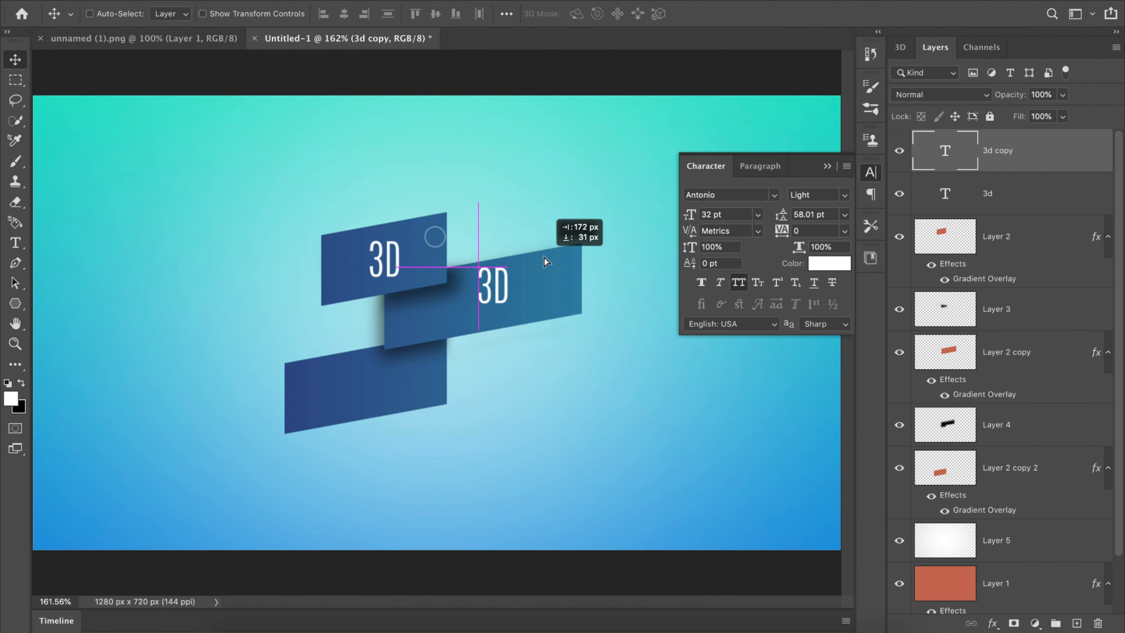
pyautogui.doubleClick(952, 152)
pyautogui.write('graphic')
pyautogui.click(757, 13)
# Step: Duplicate the "graphic" text onto the bottom rectangle and change the copy to "design"
pyautogui.moveTo(534, 231); pyautogui.dragTo(425, 319)
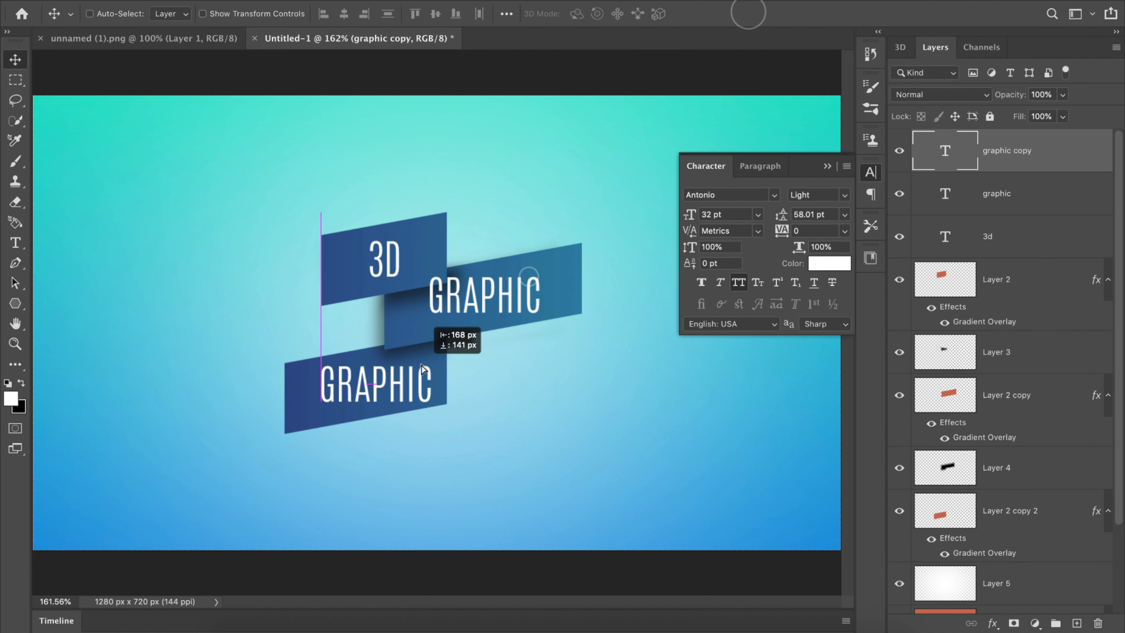
pyautogui.doubleClick(952, 152)
pyautogui.write('design')
pyautogui.click(757, 14)
# Step: Skew the design, graphic and 3d text layers together so they slope upward to the right like the rectangles
pyautogui.press('v')
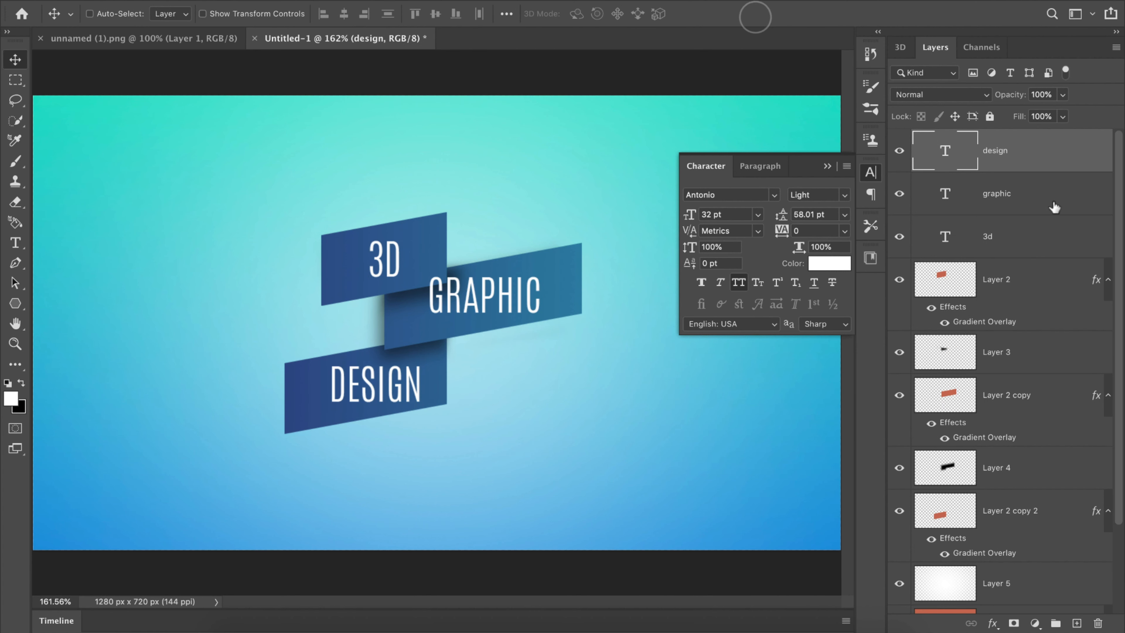
pyautogui.click(1053, 202)
pyautogui.keyDown('shift'); pyautogui.click(1053, 239); pyautogui.keyUp('shift')
pyautogui.keyDown('shift'); pyautogui.click(1042, 157); pyautogui.keyUp('shift')
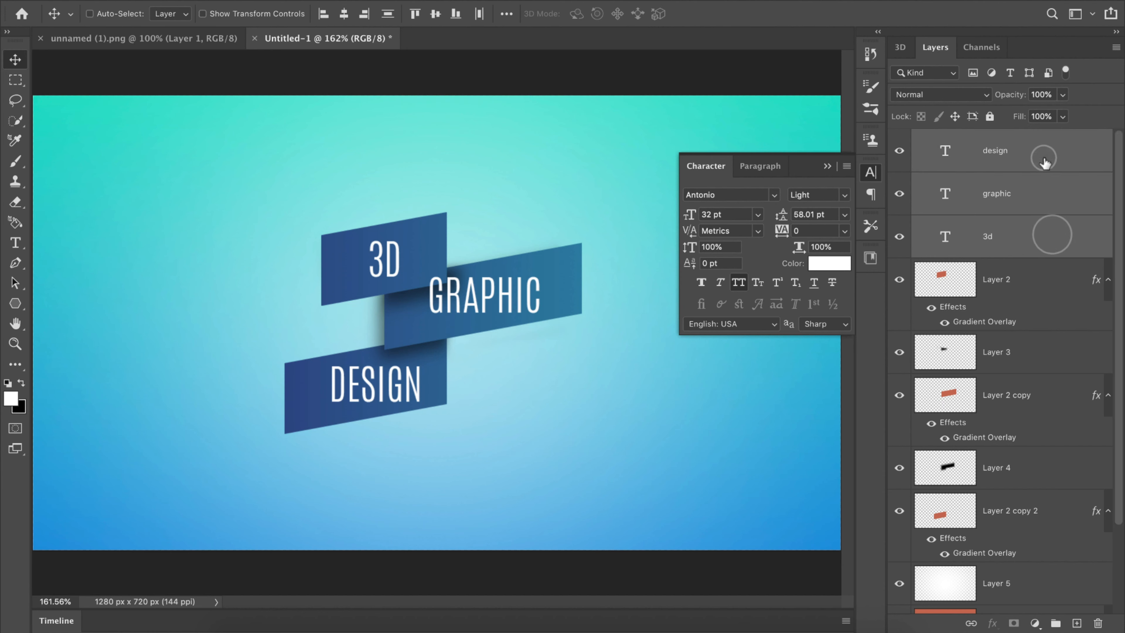
pyautogui.hotkey('ctrl', 't')
pyautogui.click(832, 166)
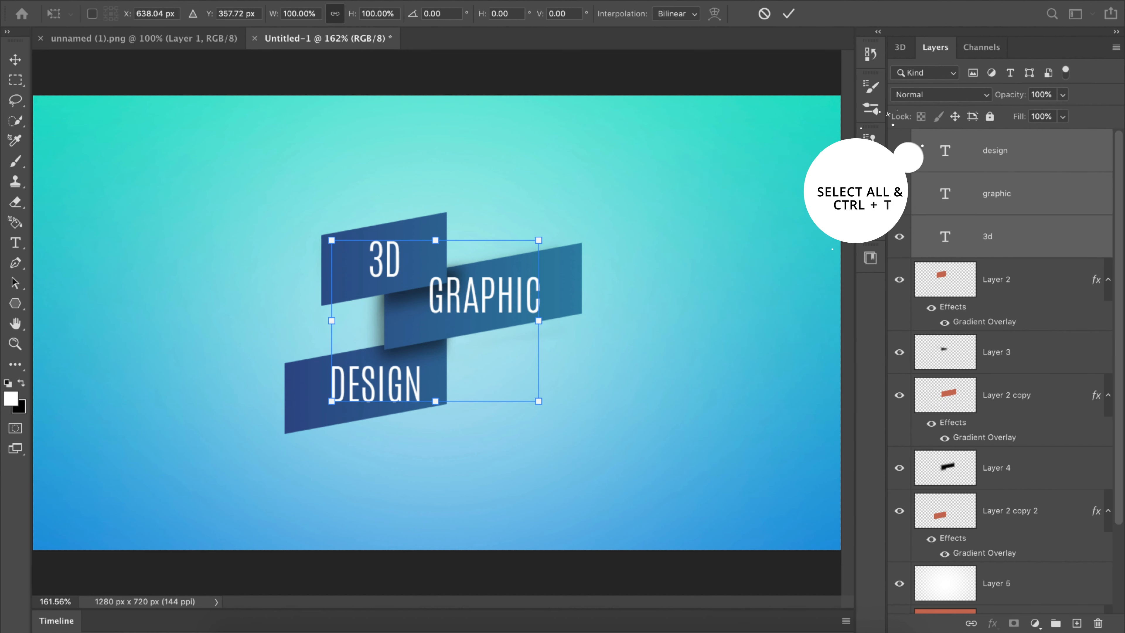
pyautogui.rightClick(495, 300)
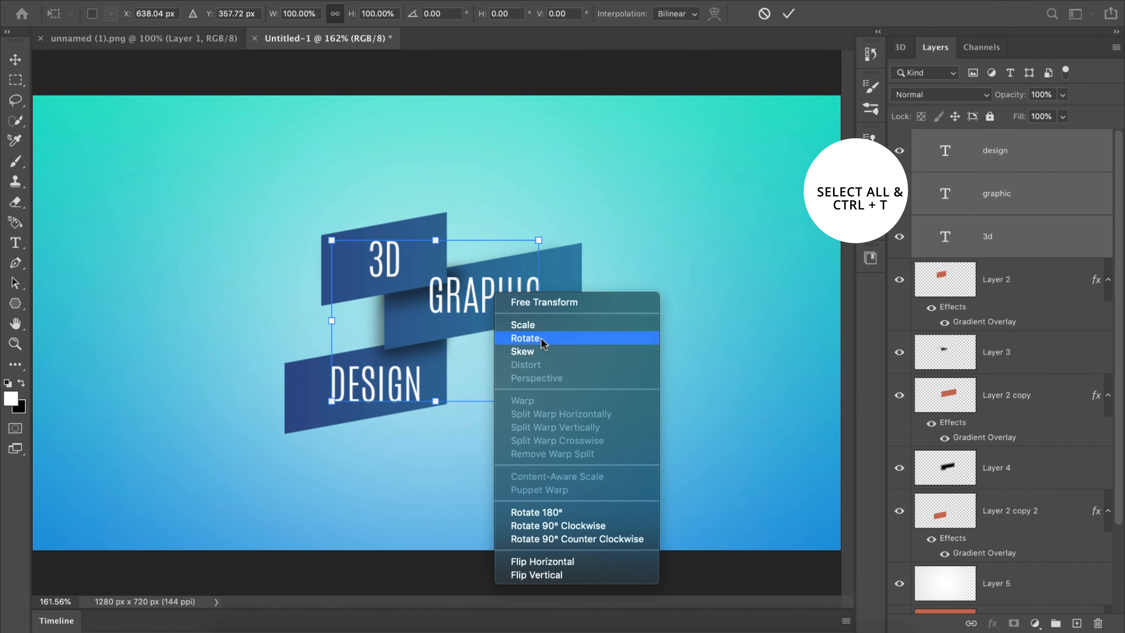
pyautogui.click(538, 353)
pyautogui.moveTo(541, 322); pyautogui.dragTo(534, 280)
pyautogui.click(789, 13)
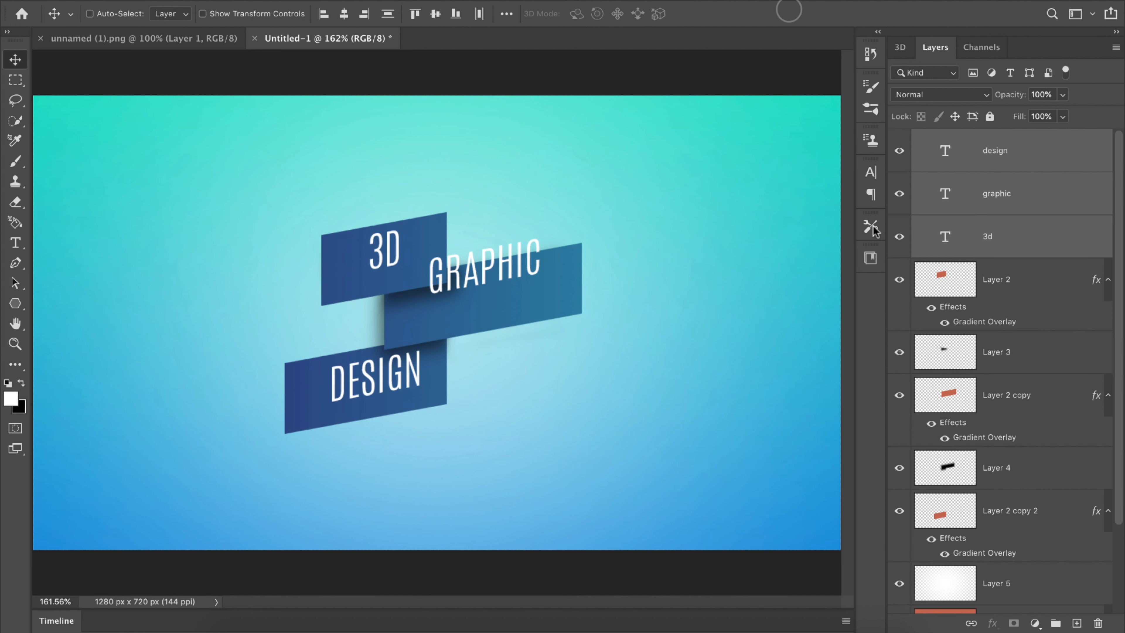
# Step: Move the "3d" text down about 14 px on the top rectangle and the "graphic" text down onto the middle one
pyautogui.click(1005, 243)
pyautogui.press('Down')
pyautogui.press('Down')
pyautogui.press('Down')
pyautogui.press('Down')
pyautogui.press('Down')
pyautogui.press('Down')
pyautogui.press('Down')
pyautogui.press('Down')
pyautogui.press('Down')
pyautogui.press('Down')
pyautogui.press('Down')
pyautogui.press('Down')
pyautogui.press('Down')
pyautogui.press('Down')
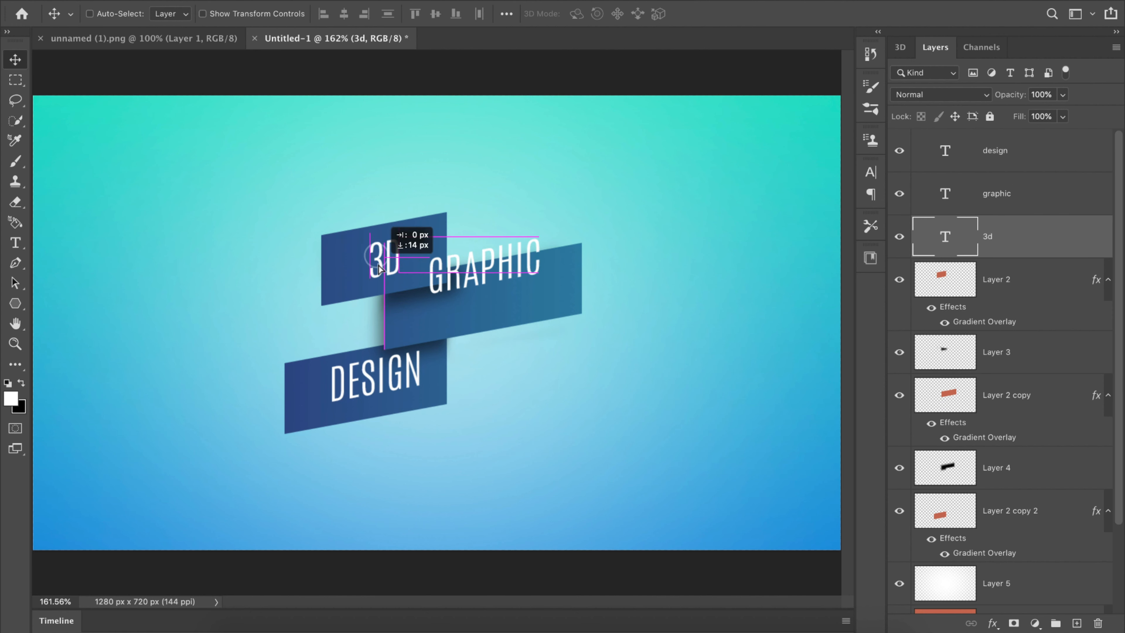
pyautogui.click(1018, 197)
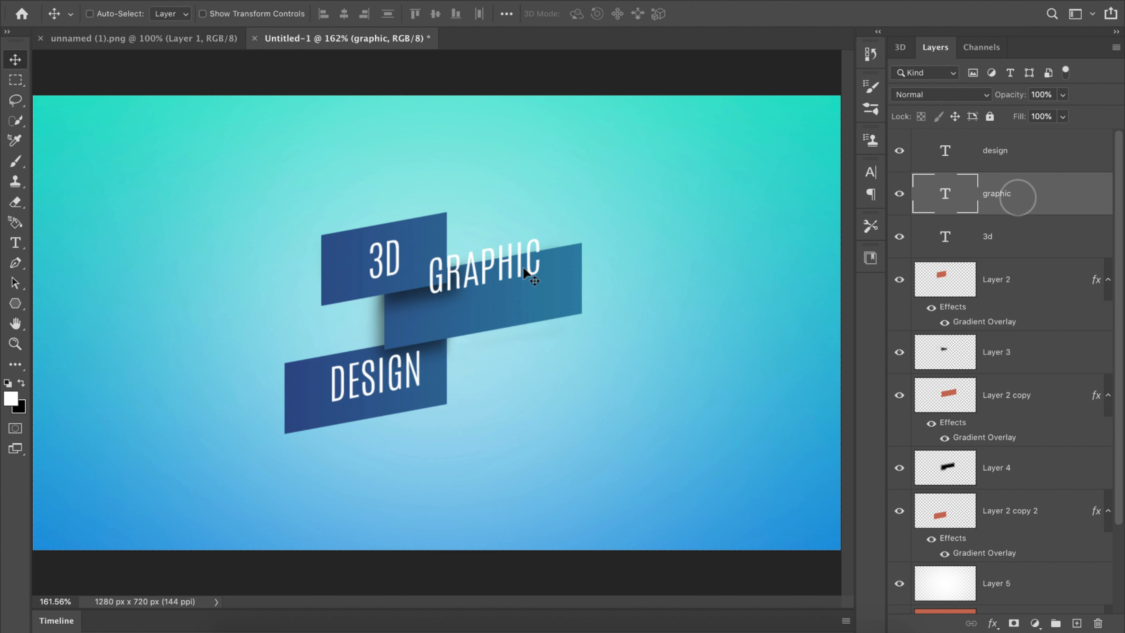
pyautogui.moveTo(521, 262); pyautogui.dragTo(518, 294)
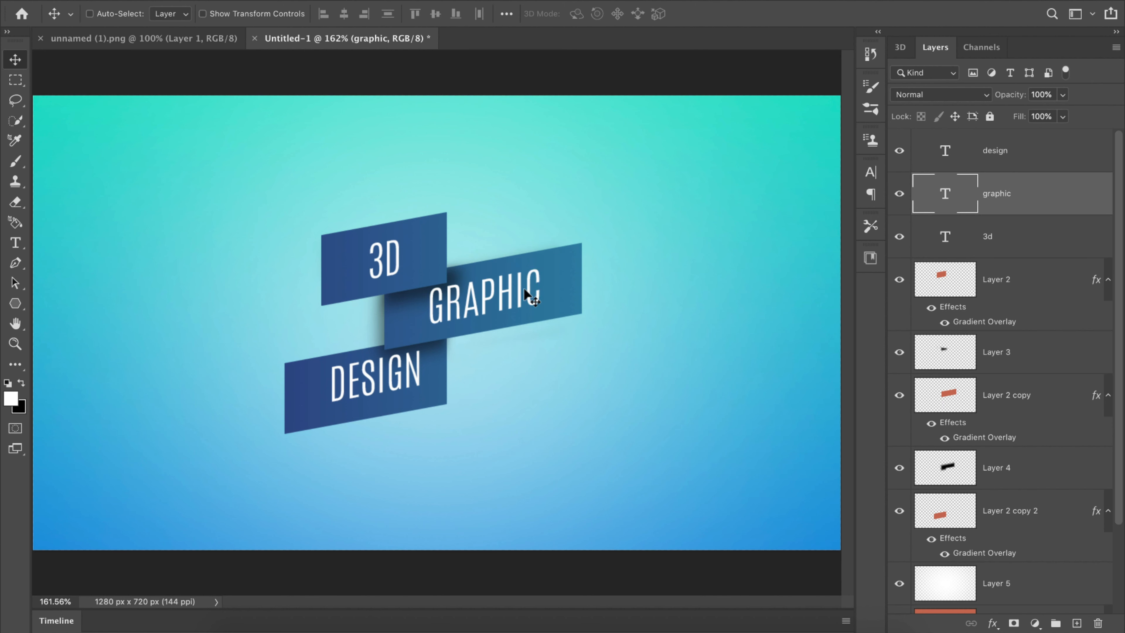
# Step: Move the "design" text slightly down and to the left so it sits centred on the bottom rectangle
pyautogui.click(1014, 153)
pyautogui.moveTo(393, 388); pyautogui.dragTo(384, 390)
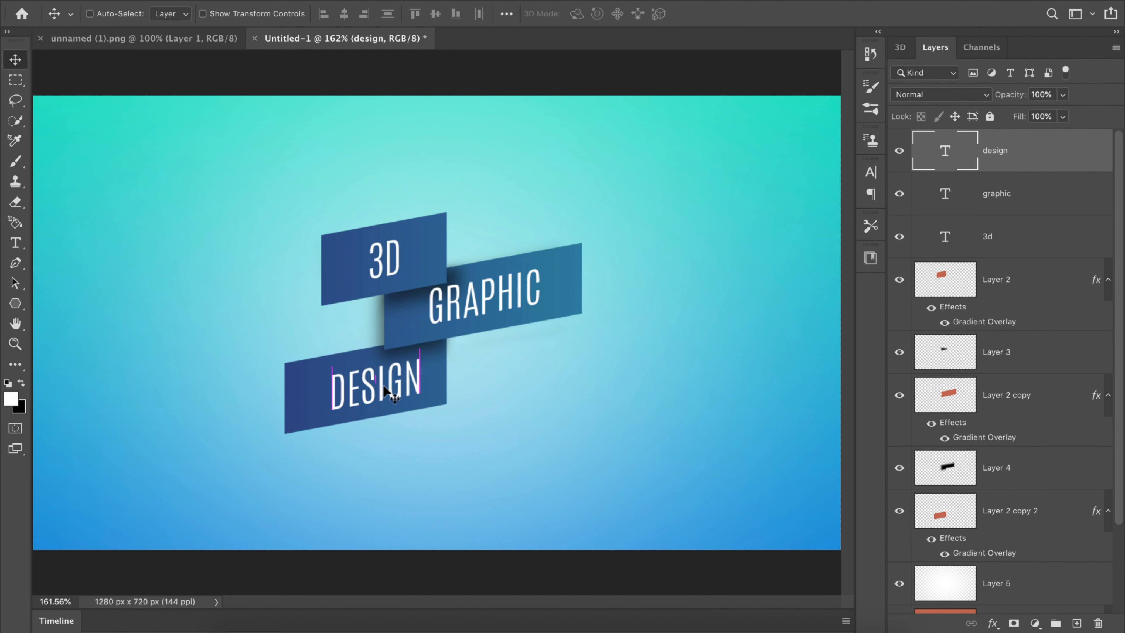
pyautogui.doubleClick(385, 390)
pyautogui.click(755, 12)
pyautogui.moveTo(430, 339); pyautogui.dragTo(413, 340)
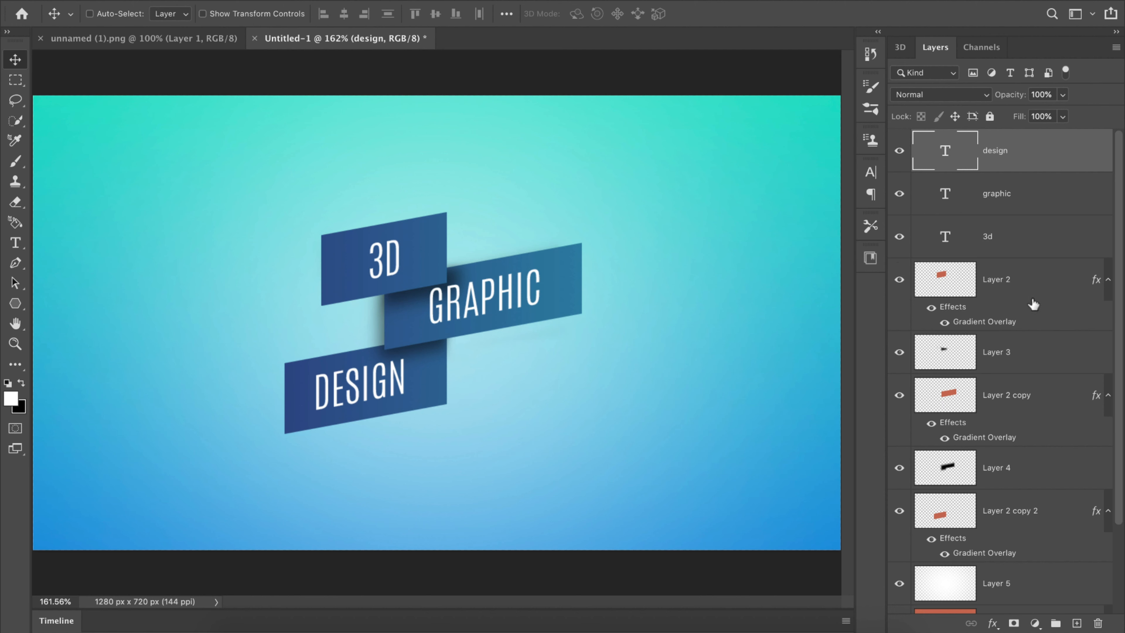
# Step: Rasterize the layer styles of the three rectangle layers: Layer 2, Layer 2 copy and Layer 2 copy 2
pyautogui.click(1030, 284)
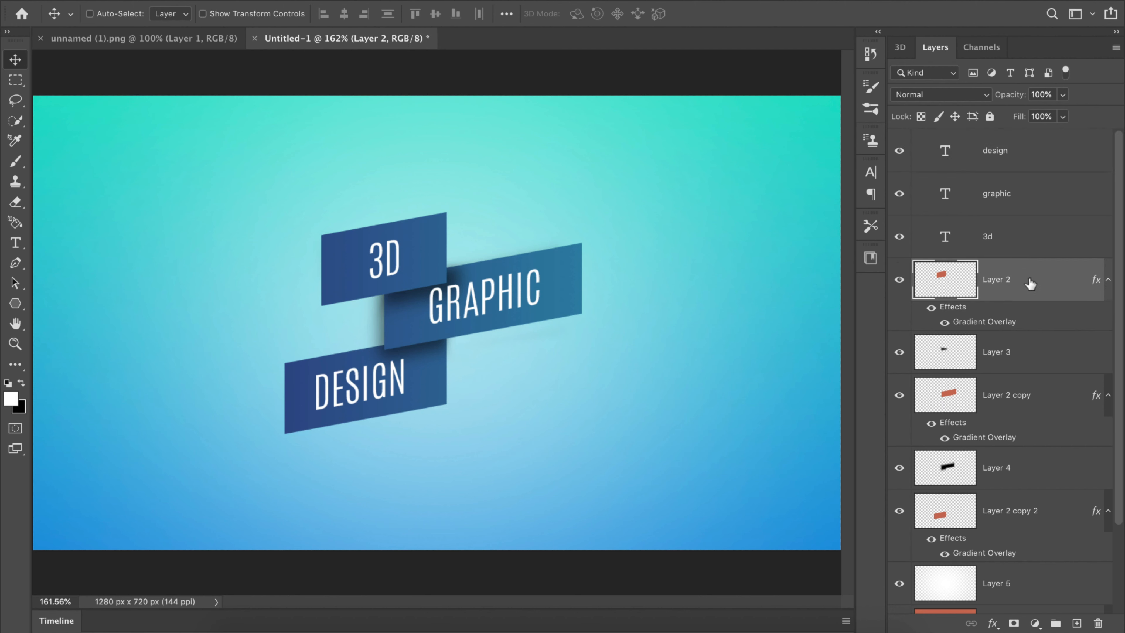
pyautogui.rightClick(1030, 283)
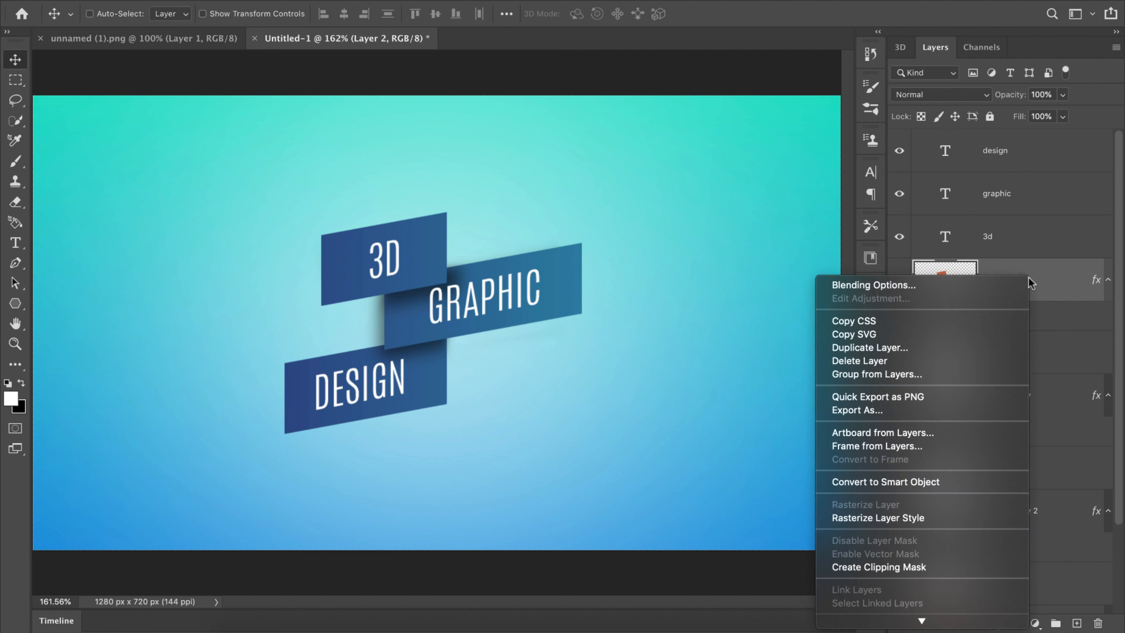
pyautogui.click(892, 518)
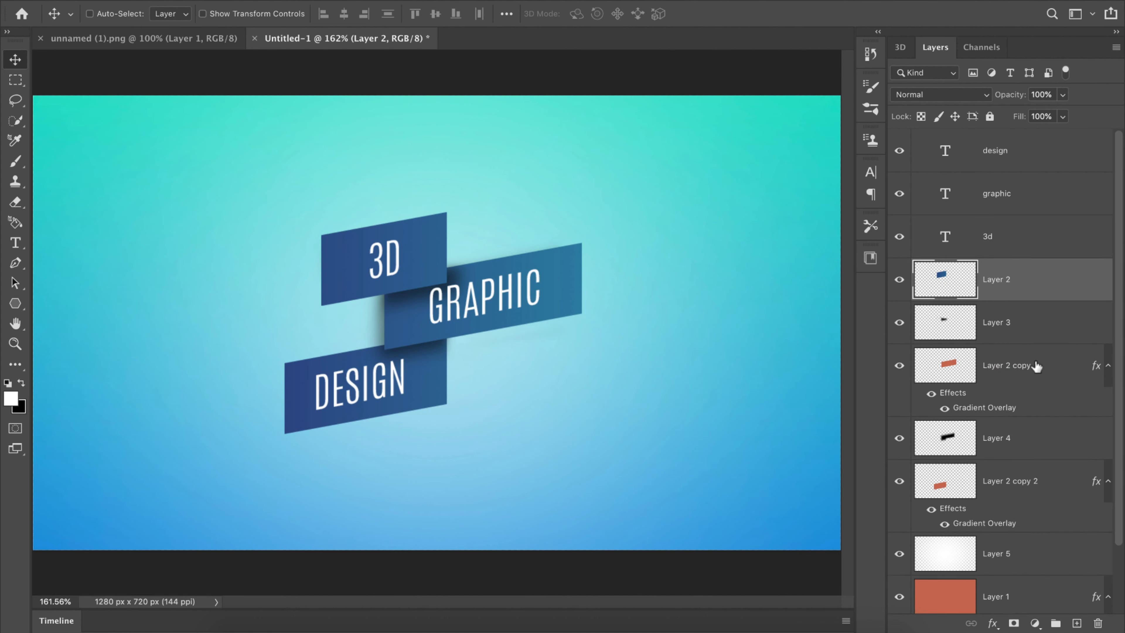
pyautogui.rightClick(1022, 372)
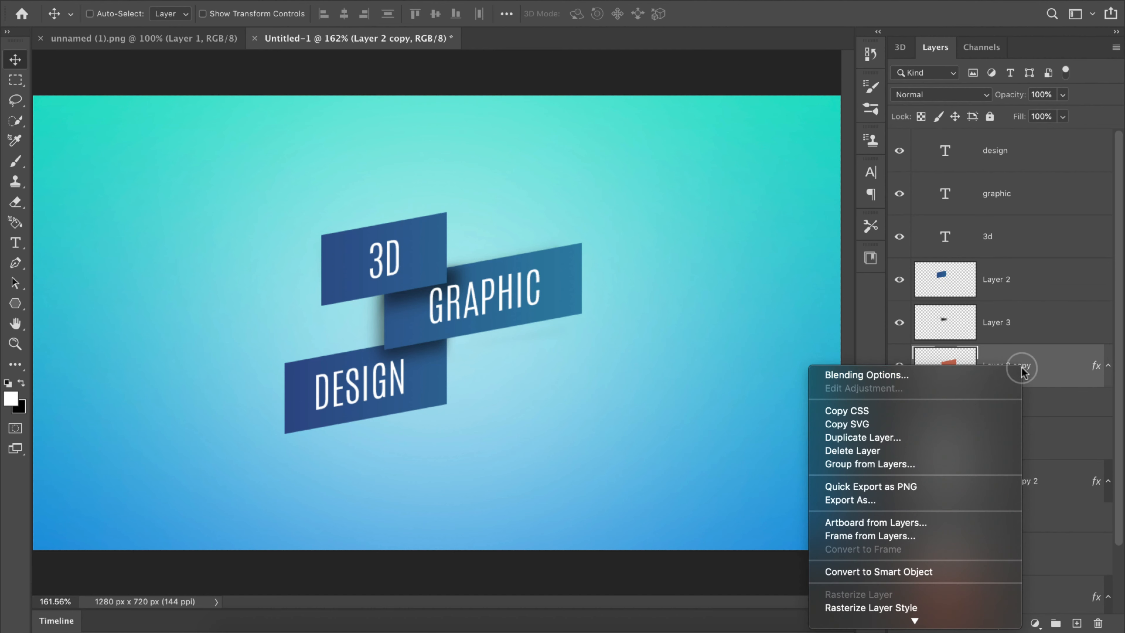
pyautogui.click(890, 607)
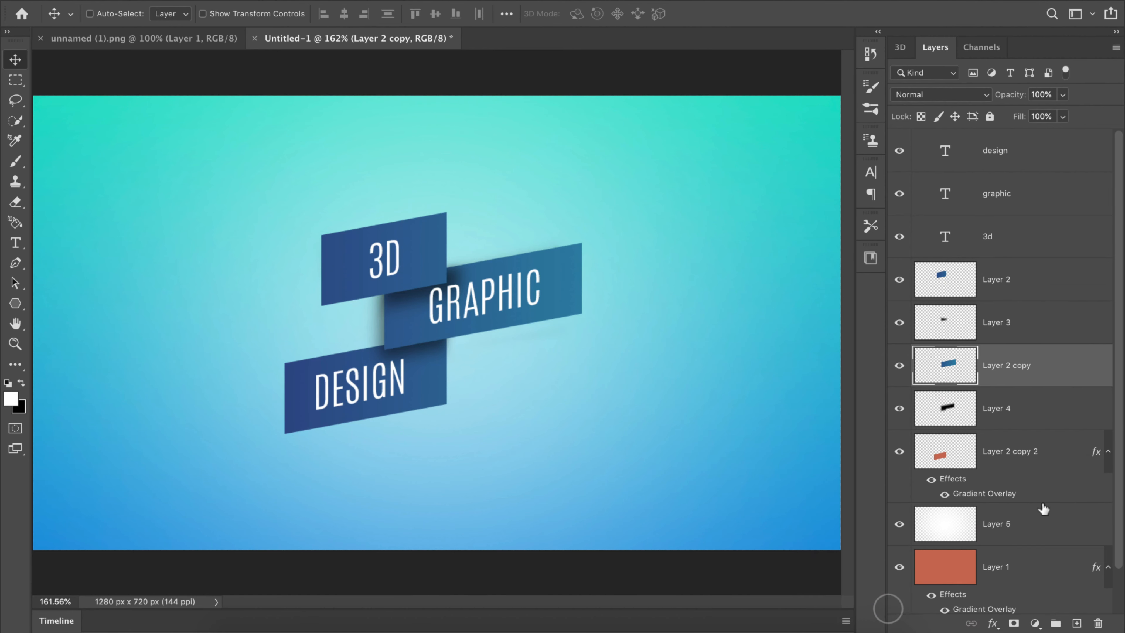
pyautogui.moveTo(1121, 389); pyautogui.dragTo(1039, 372)
pyautogui.click(1035, 367)
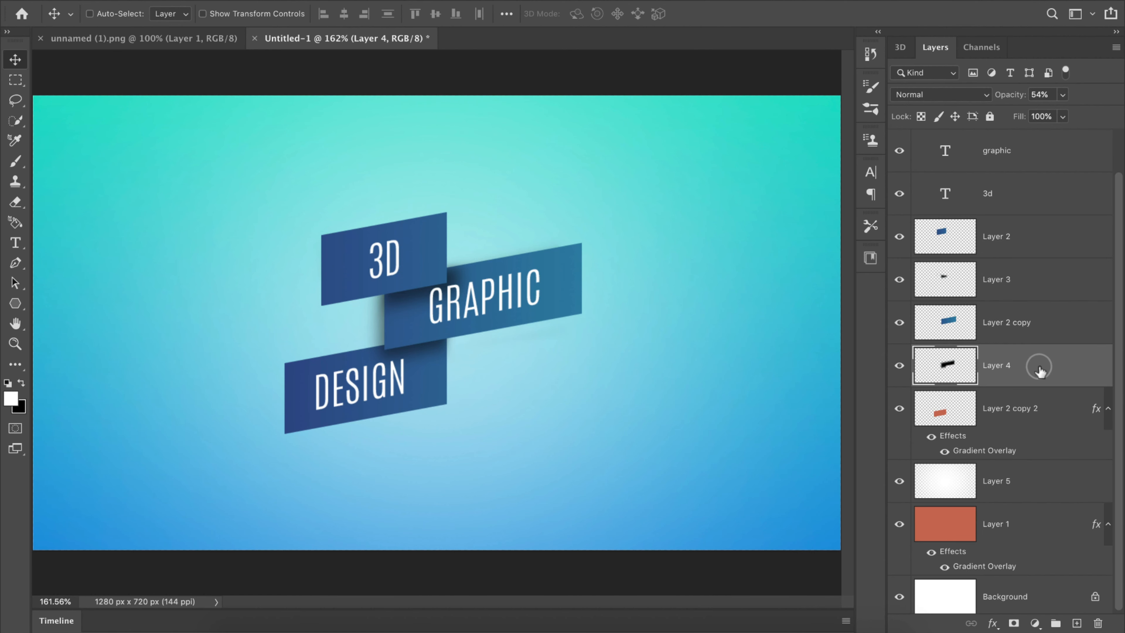
pyautogui.click(1019, 412)
pyautogui.rightClick(1018, 414)
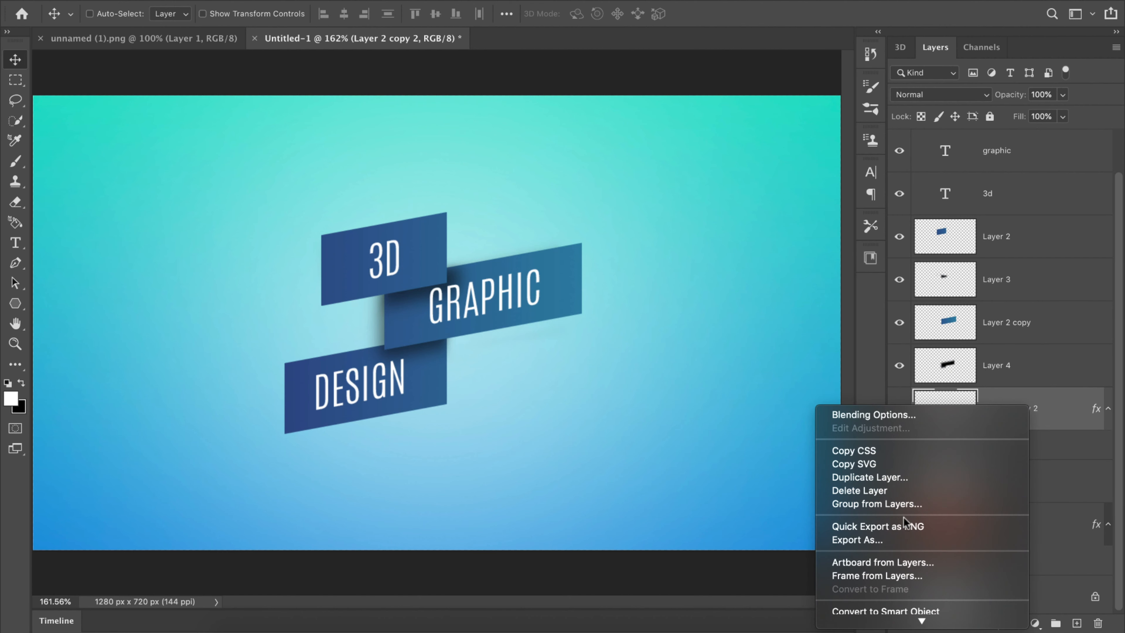
pyautogui.moveTo(882, 625)
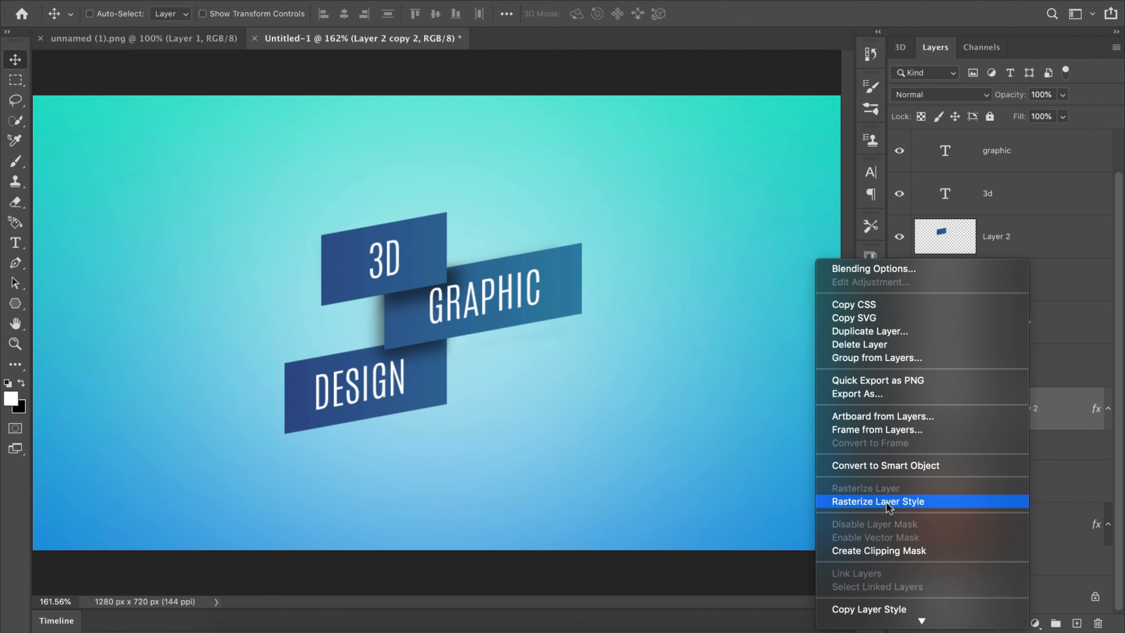
pyautogui.click(886, 502)
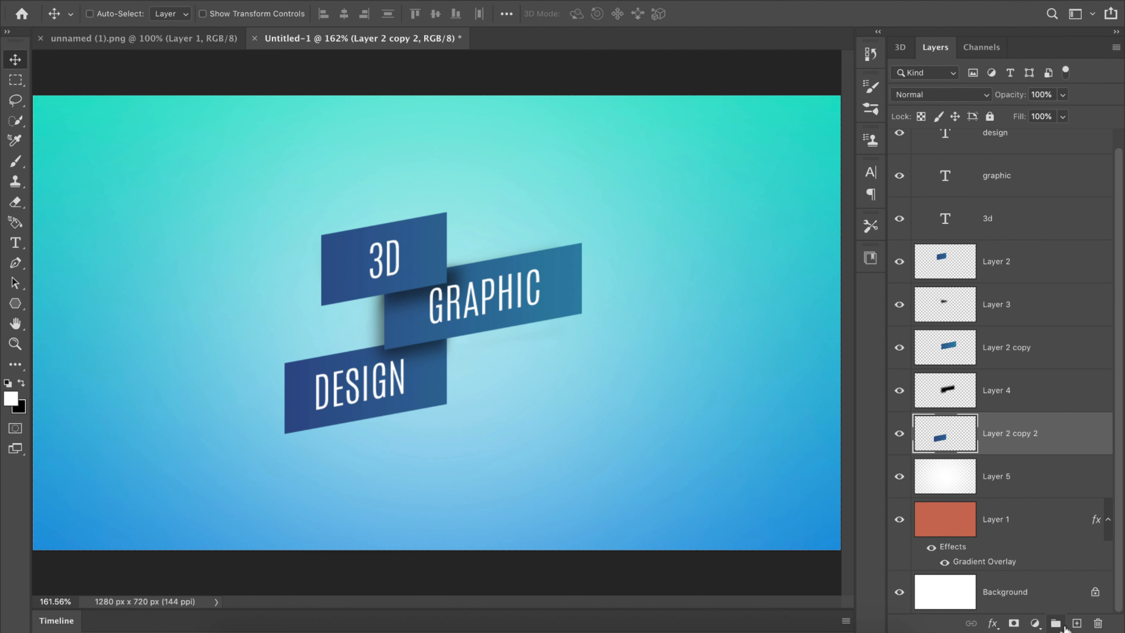
# Step: Add a new layer above Layer 2 copy 2 and clip it to the bottom rectangle
pyautogui.click(1076, 623)
pyautogui.rightClick(1039, 437)
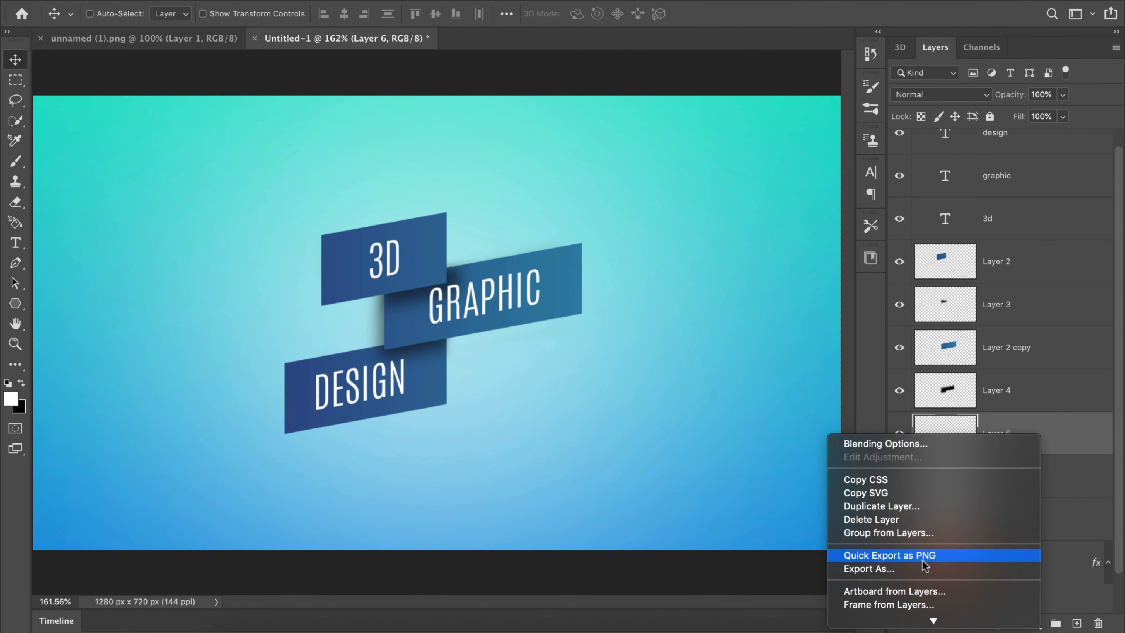
pyautogui.moveTo(908, 626)
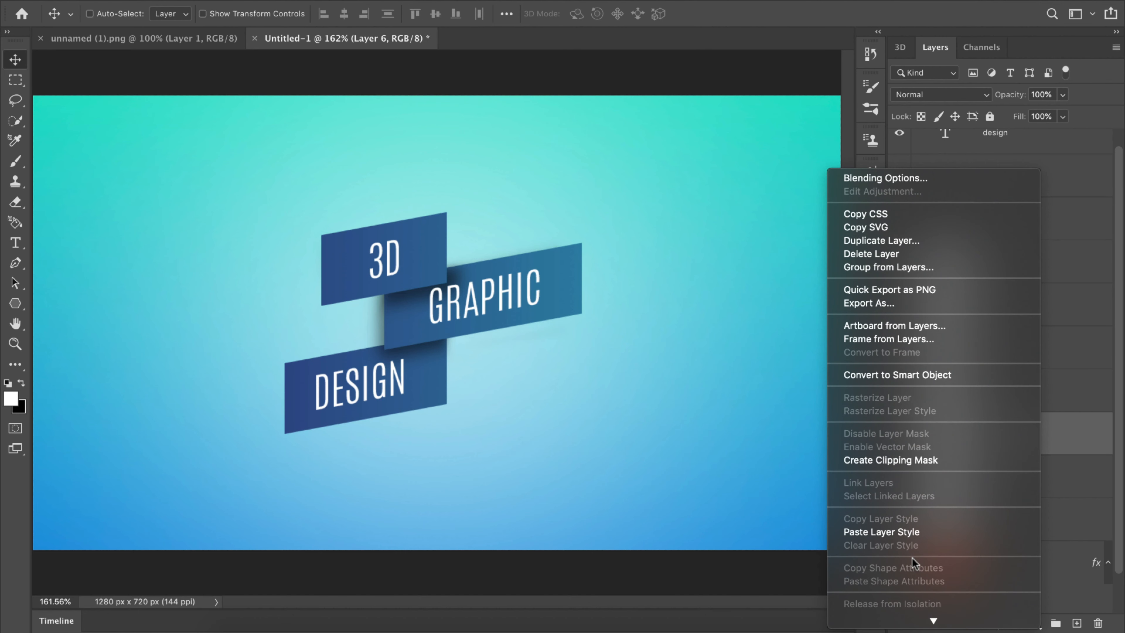
pyautogui.click(903, 460)
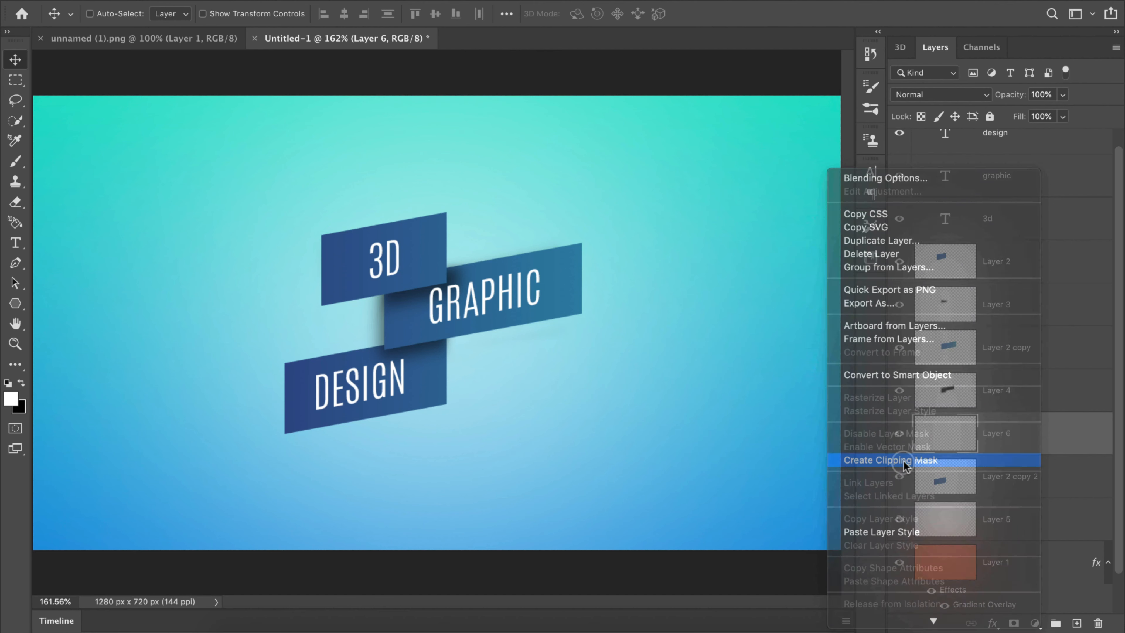
# Step: Add a new layer above Layer 2 copy and clip it to the middle rectangle
pyautogui.click(1036, 362)
pyautogui.click(1076, 622)
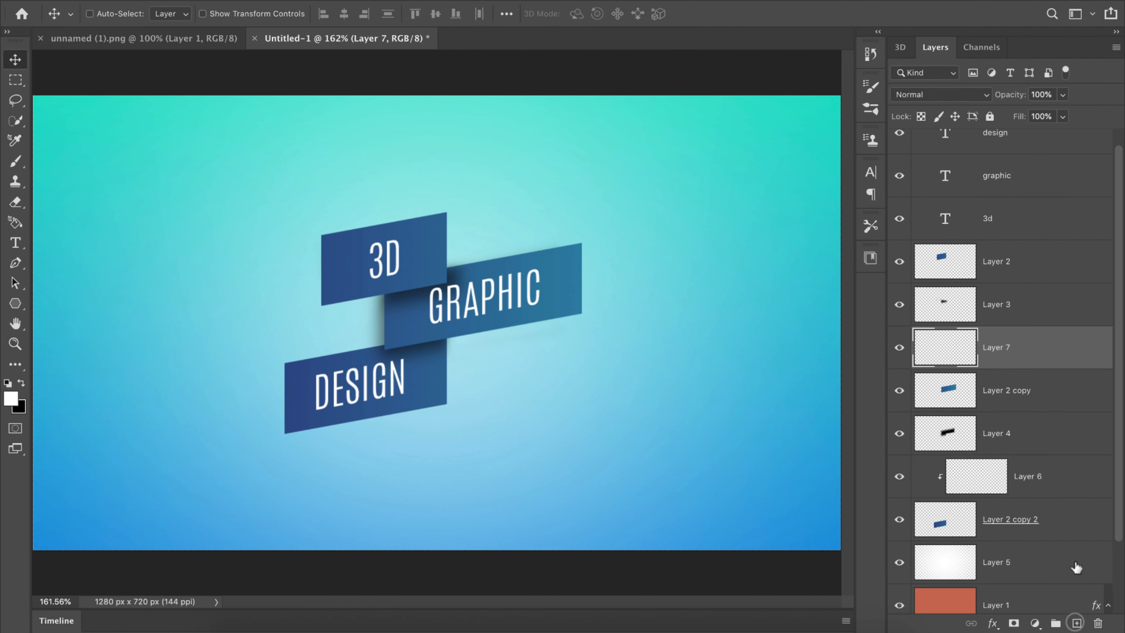
pyautogui.rightClick(1051, 360)
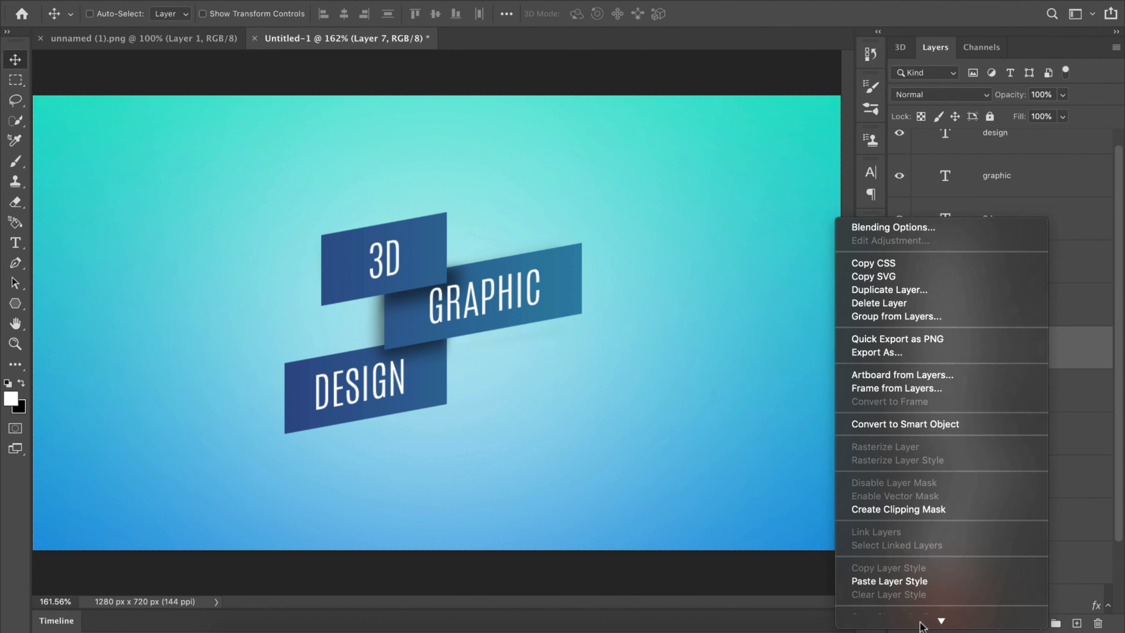
pyautogui.moveTo(919, 622)
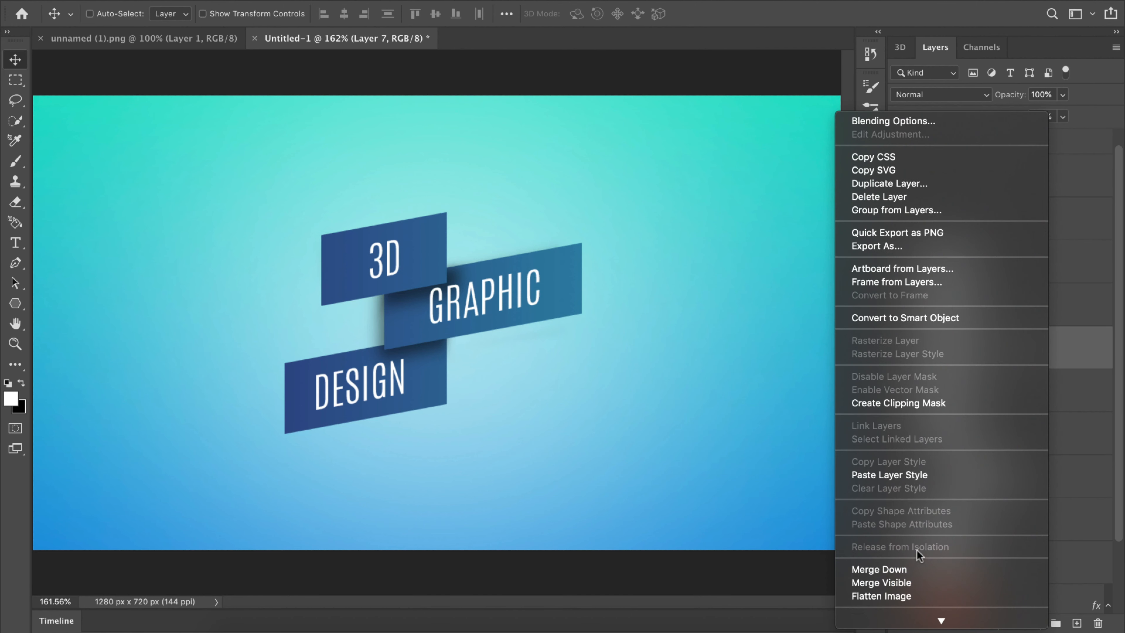
pyautogui.click(895, 402)
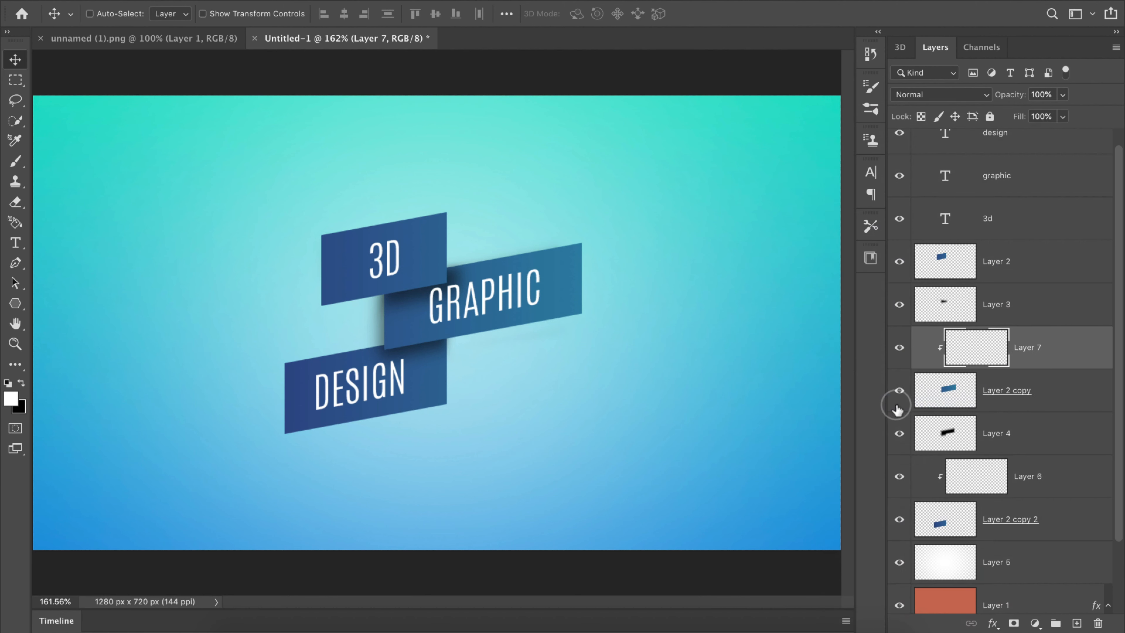
# Step: Add a new layer above Layer 2 and clip it to the top rectangle
pyautogui.click(1030, 274)
pyautogui.click(1076, 623)
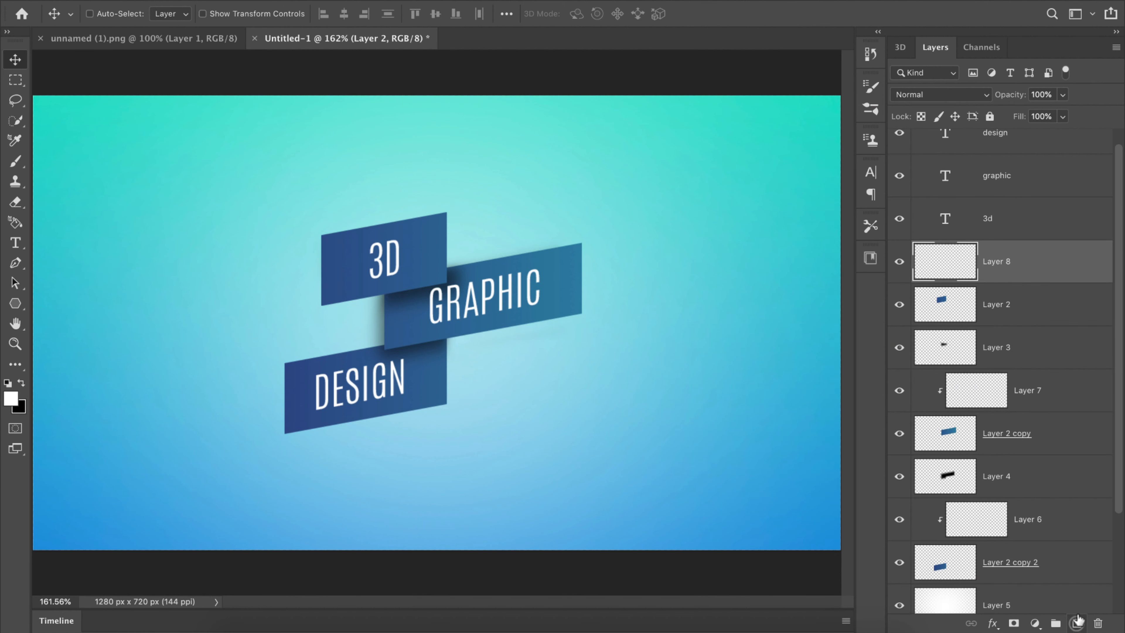
pyautogui.rightClick(1048, 270)
pyautogui.scroll(-10, 932, 602)
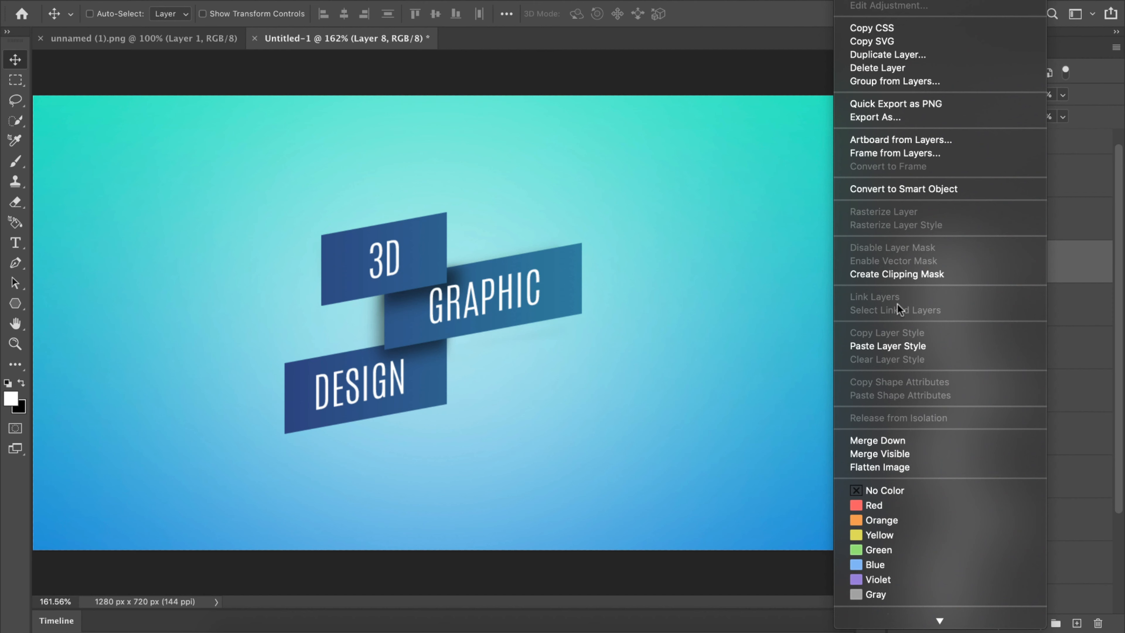
pyautogui.click(898, 273)
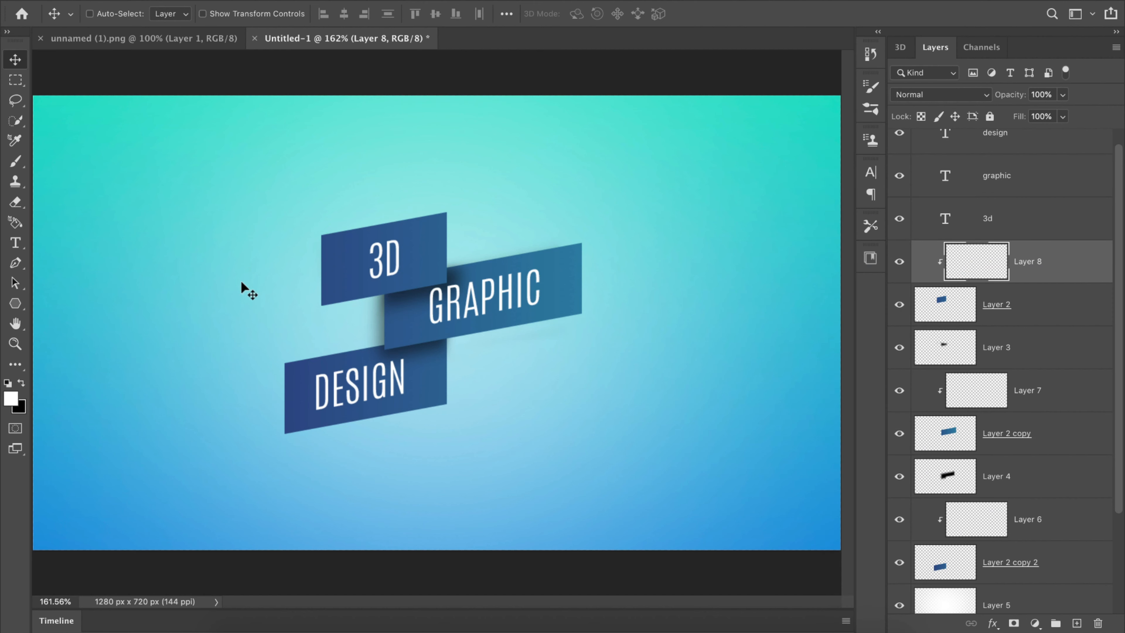
# Step: Set up the Brush tool with the Soft Round brush at 0% hardness and 100% opacity
pyautogui.press('b')
pyautogui.rightClick(15, 162)
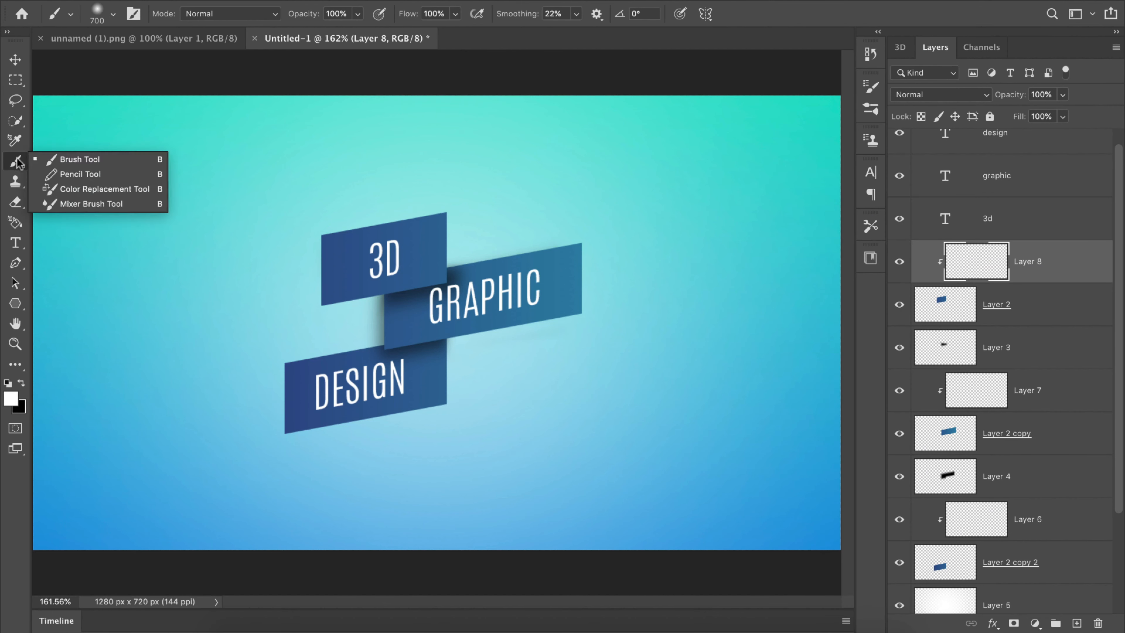
pyautogui.click(58, 158)
pyautogui.click(110, 16)
pyautogui.click(145, 193)
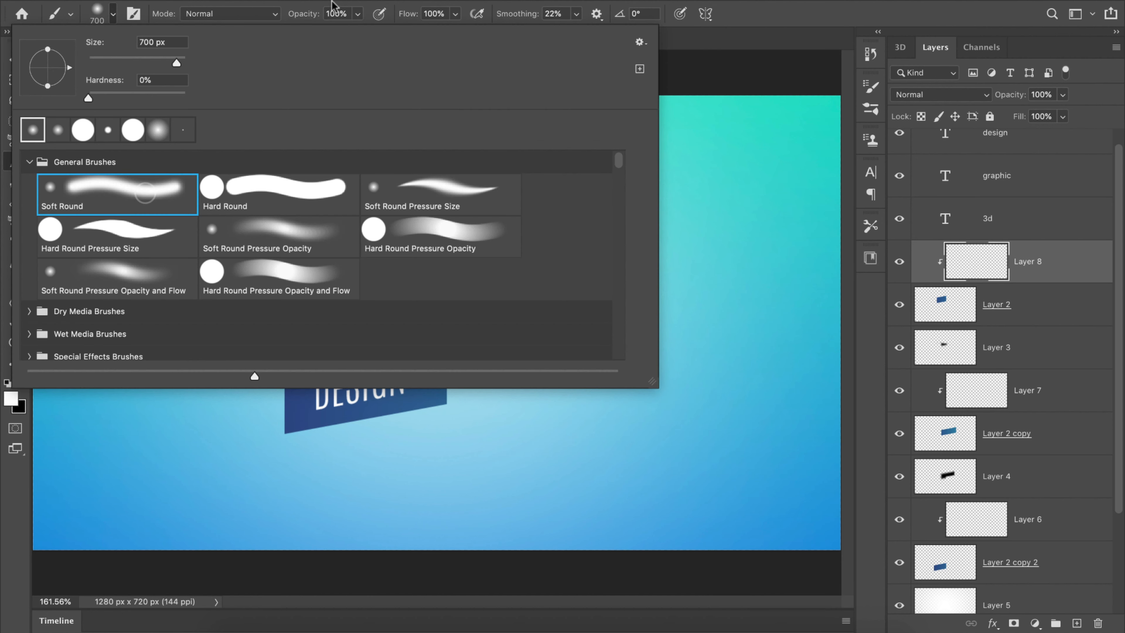
pyautogui.click(414, 2)
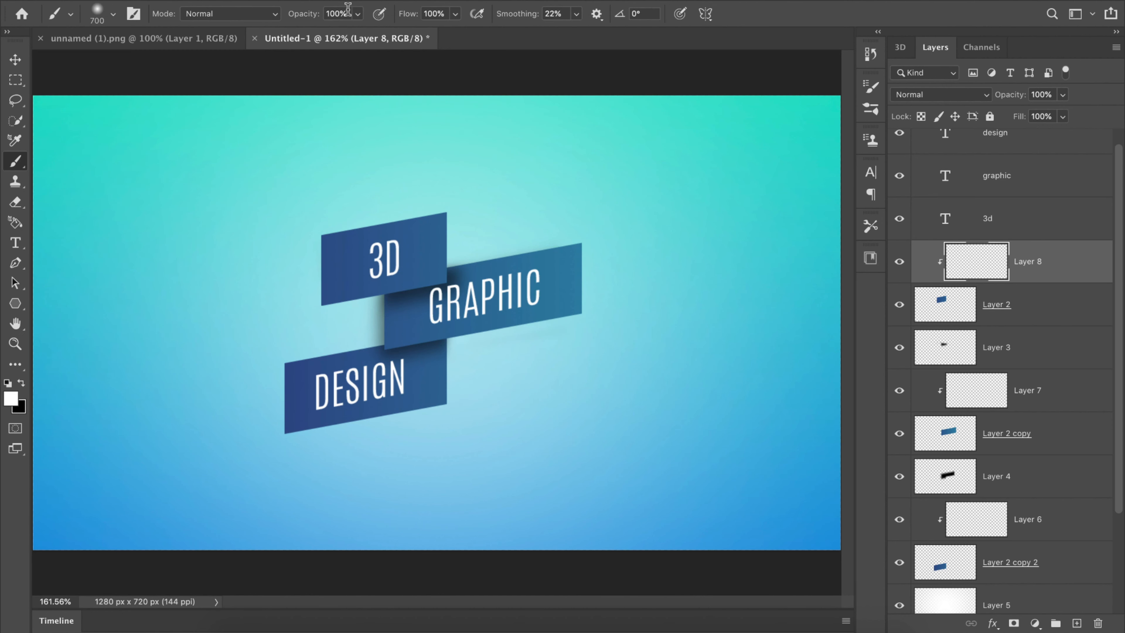
pyautogui.moveTo(287, 18); pyautogui.dragTo(307, 16)
# Step: Reduce the brush size to 200 px and paint a white highlight down the right side of the top rectangle on Layer 8
pyautogui.press('[')
pyautogui.press('[')
pyautogui.press('[')
pyautogui.press('[')
pyautogui.press('[')
pyautogui.press('[')
pyautogui.press('[')
pyautogui.press('[')
pyautogui.click(894, 303)
pyautogui.click(895, 303)
pyautogui.press(']')
pyautogui.press(']')
pyautogui.moveTo(445, 211); pyautogui.dragTo(436, 312)
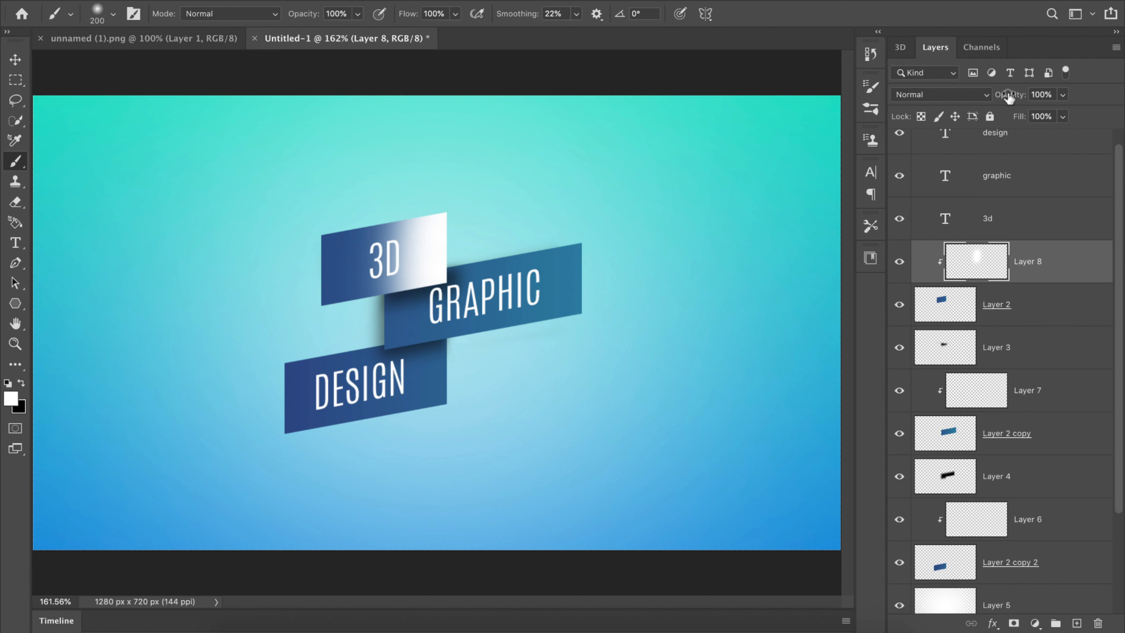
# Step: Blend the top rectangle's highlight layer, Layer 8, in Soft Light mode at 100% opacity
pyautogui.moveTo(1009, 97); pyautogui.dragTo(961, 95)
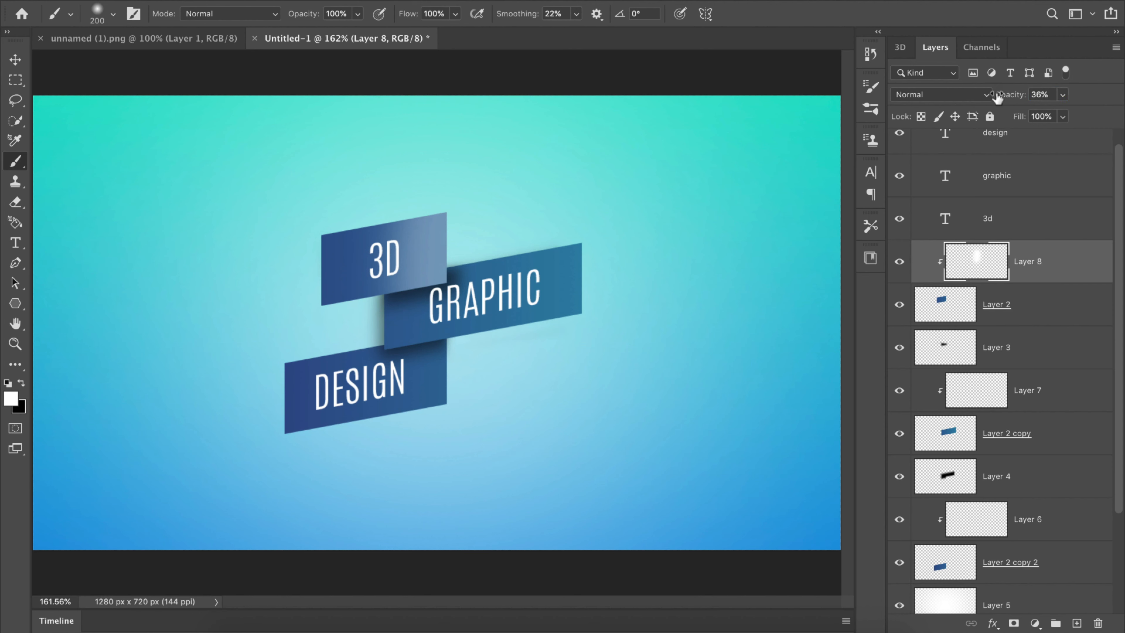
pyautogui.moveTo(996, 96); pyautogui.dragTo(1018, 98)
pyautogui.click(957, 95)
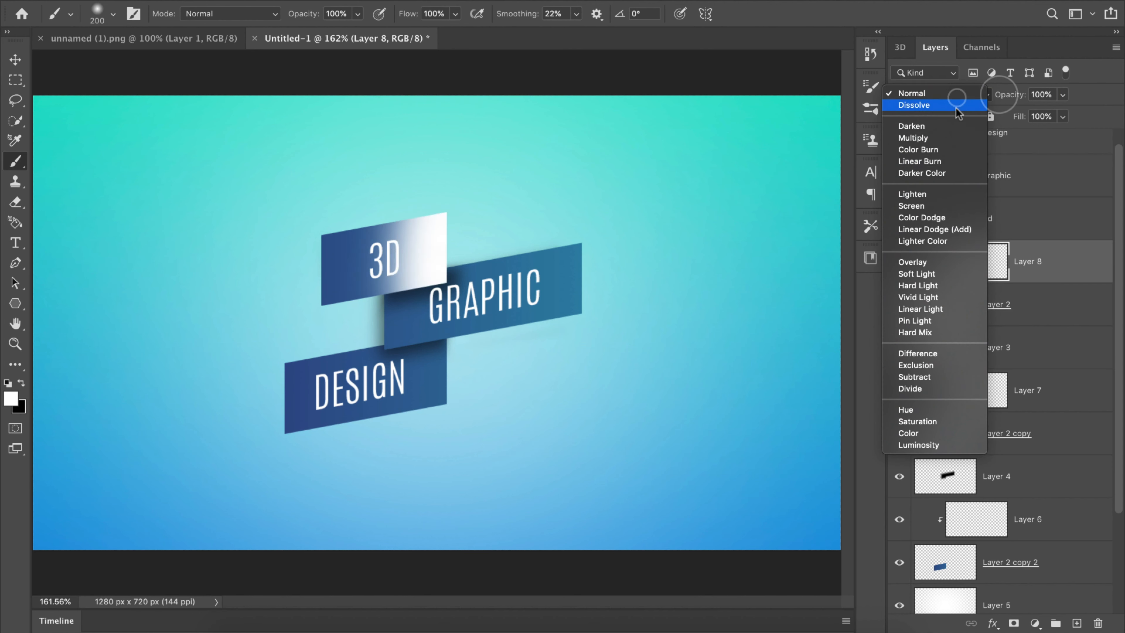
pyautogui.click(938, 272)
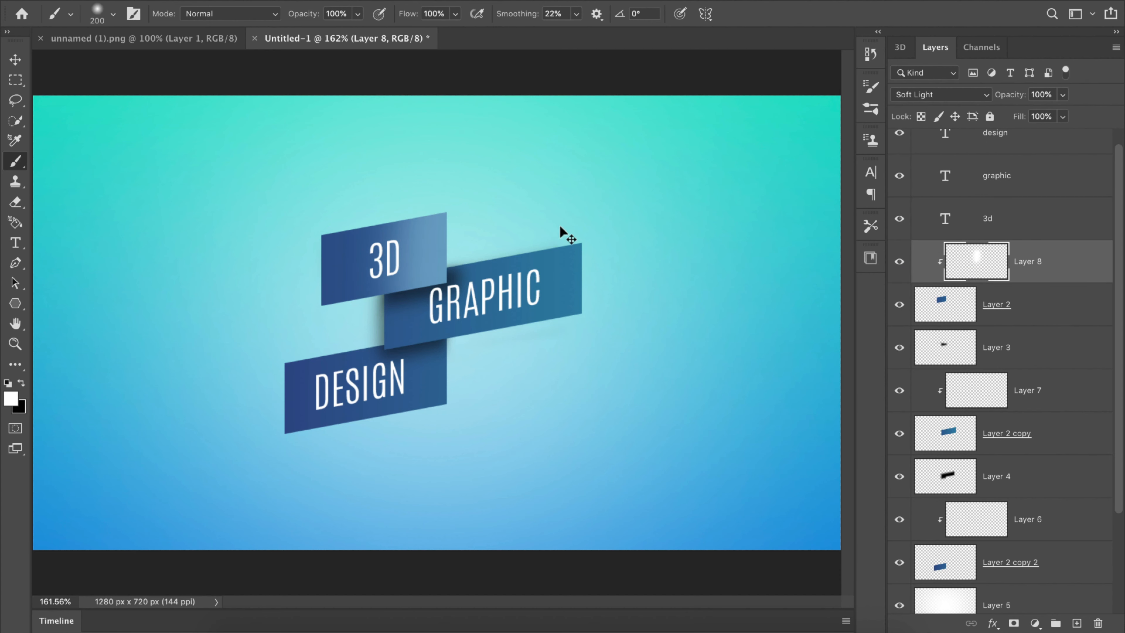
# Step: Scale the Layer 8 highlight up to 116.37% so it spreads further left across the top rectangle
pyautogui.hotkey('ctrl', 't')
pyautogui.moveTo(334, 253); pyautogui.dragTo(302, 252)
pyautogui.click(789, 13)
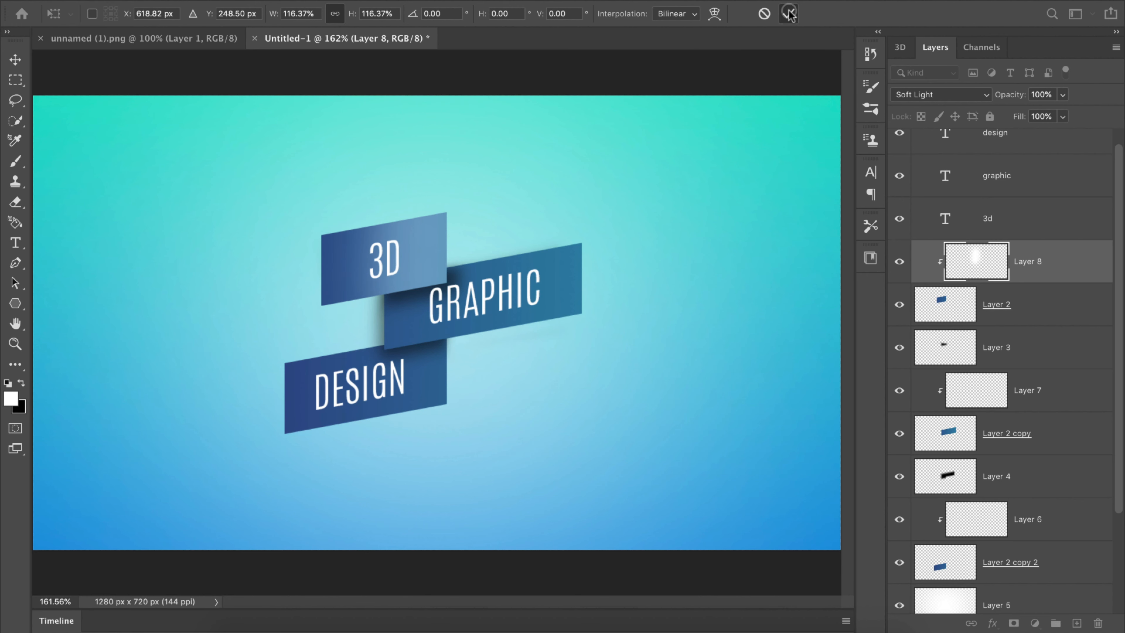
# Step: Paint a white highlight along the lower edge of the middle rectangle on Layer 7 with the 200 px soft brush
pyautogui.press('b')
pyautogui.click(981, 399)
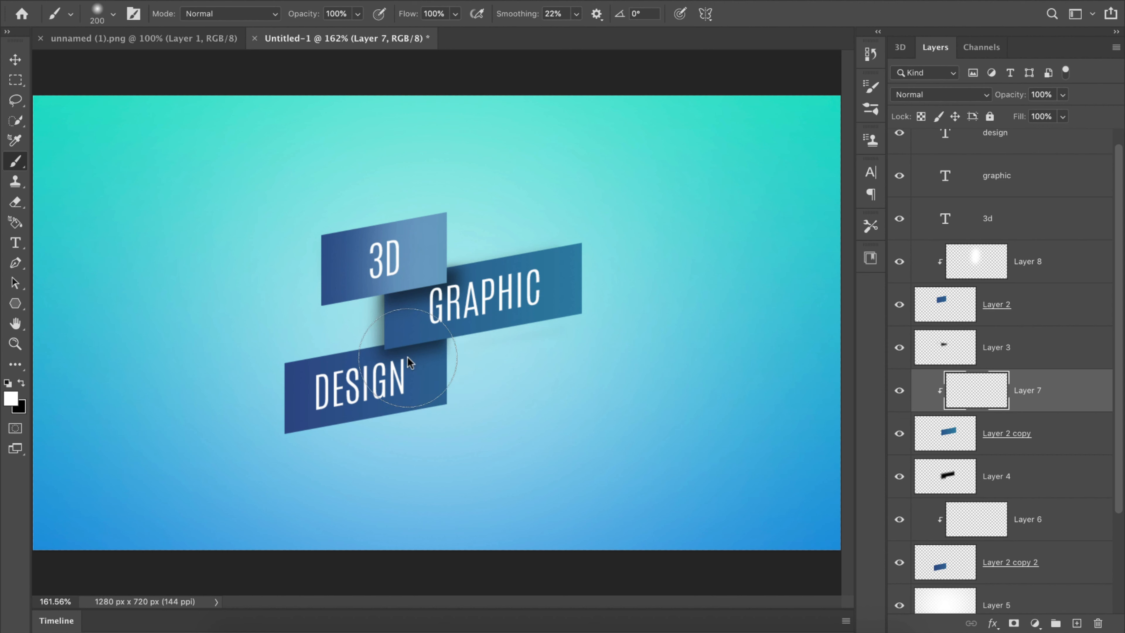
pyautogui.click(410, 368)
pyautogui.moveTo(618, 322); pyautogui.dragTo(615, 319)
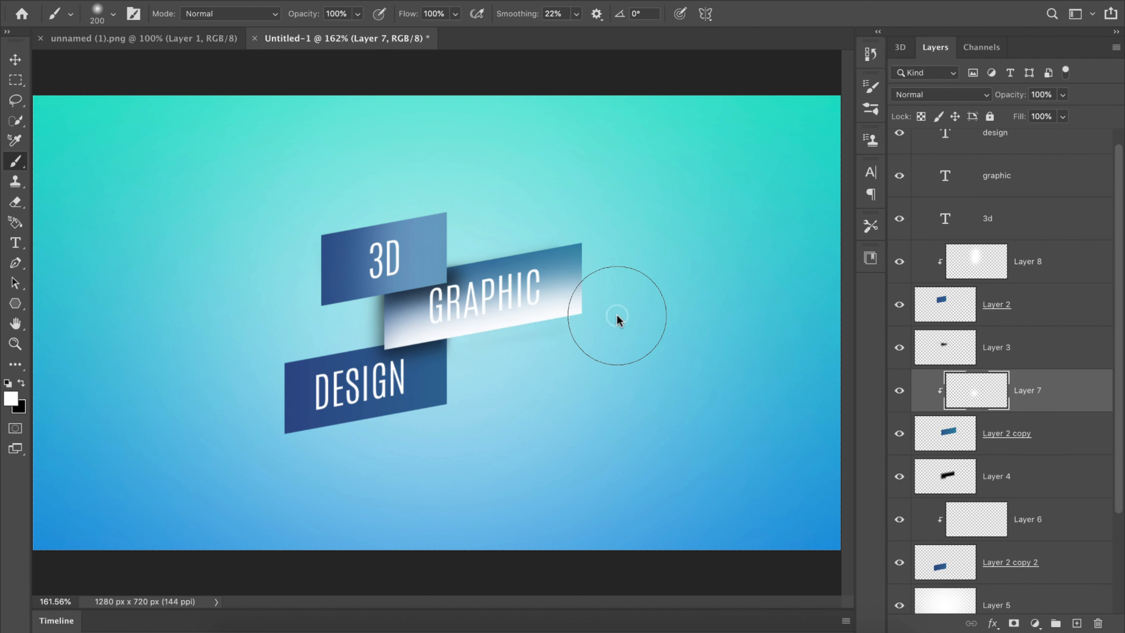
# Step: Try Overlay on Layer 7, then match Layer 8 by setting its blend mode to Soft Light
pyautogui.click(938, 101)
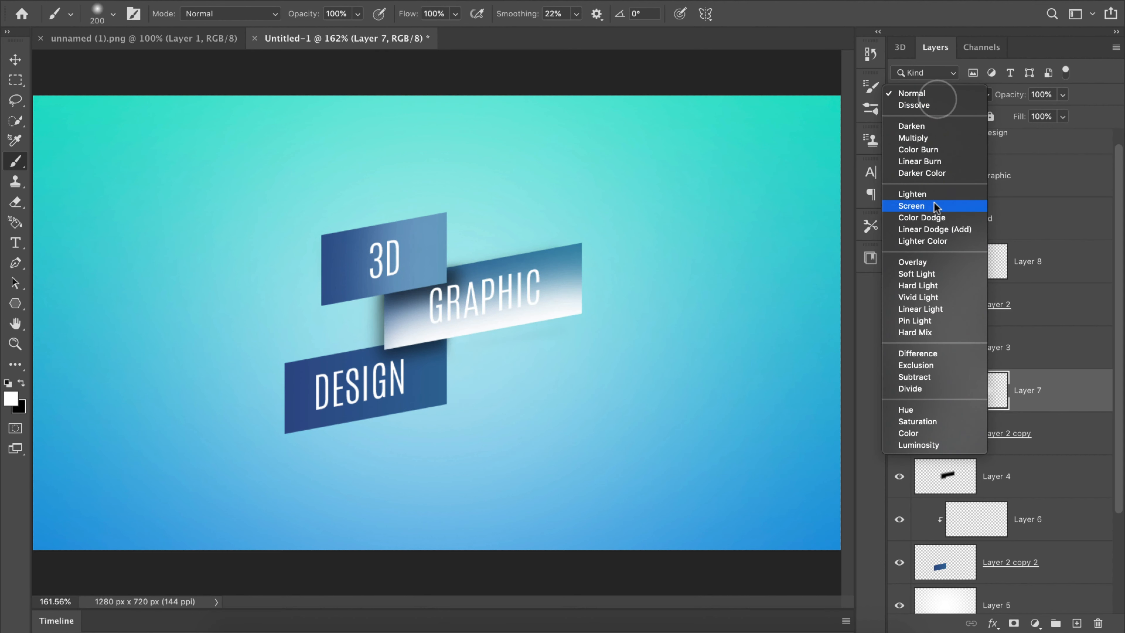
pyautogui.click(924, 262)
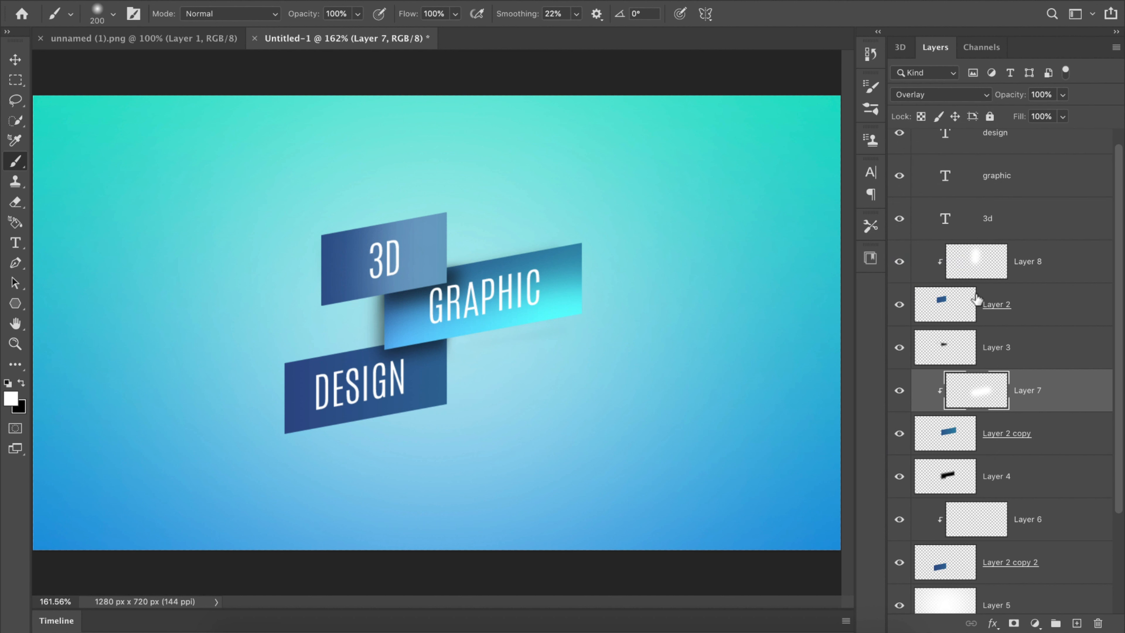
pyautogui.click(988, 269)
pyautogui.click(986, 382)
pyautogui.click(957, 98)
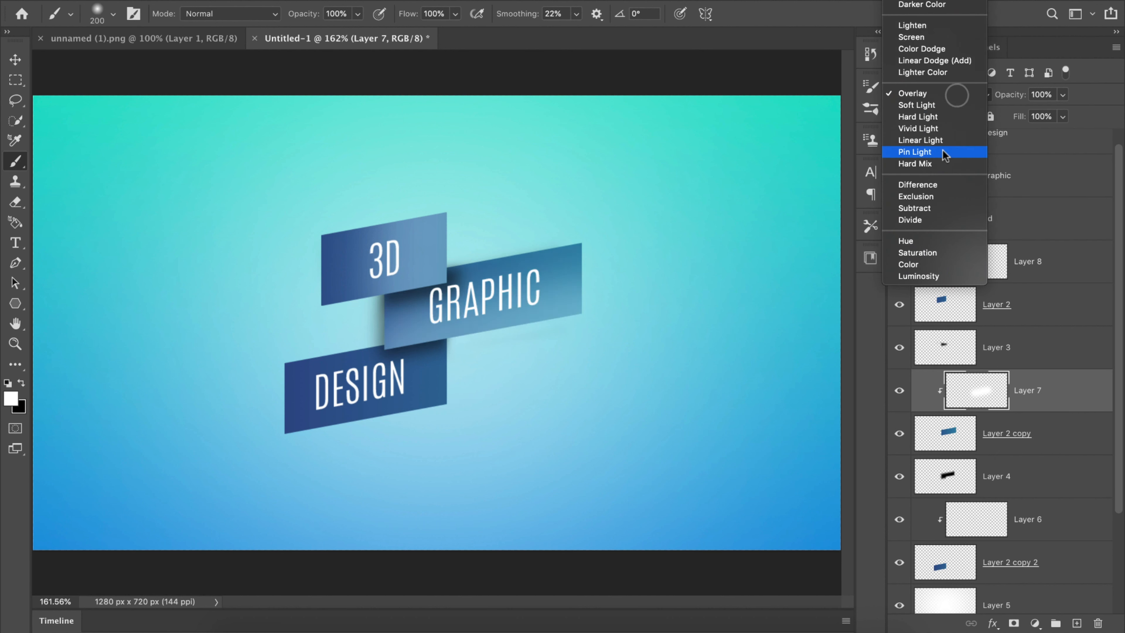
pyautogui.click(934, 103)
# Step: Paint a white highlight along the lower edge of the bottom rectangle on Layer 6 and set its blend mode to Soft Light
pyautogui.click(961, 567)
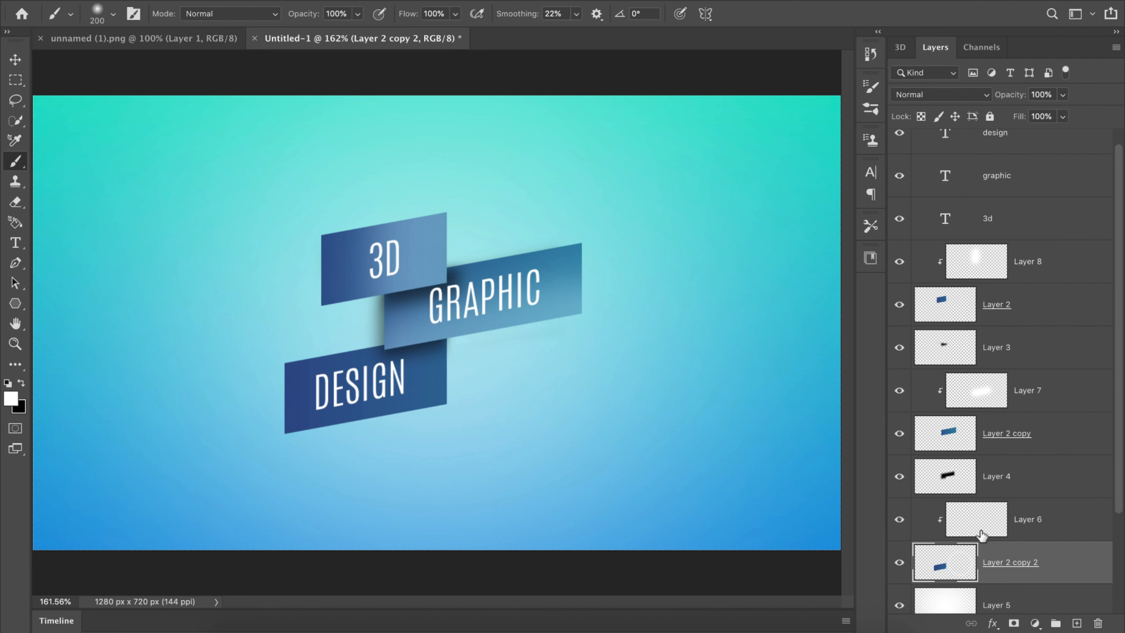
pyautogui.click(981, 532)
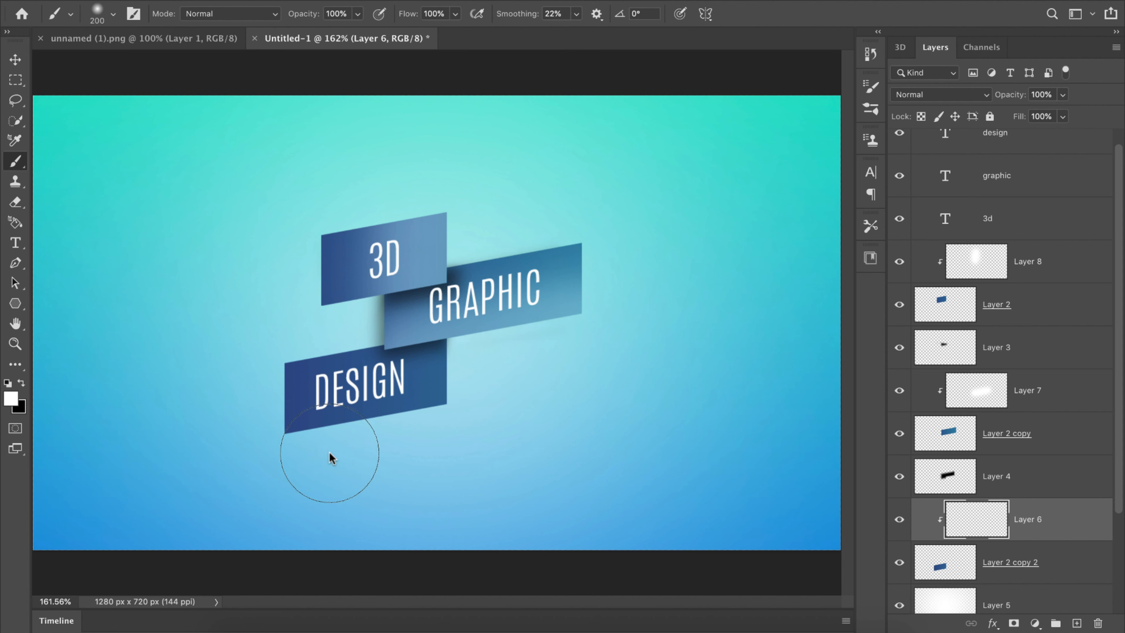
pyautogui.click(476, 390)
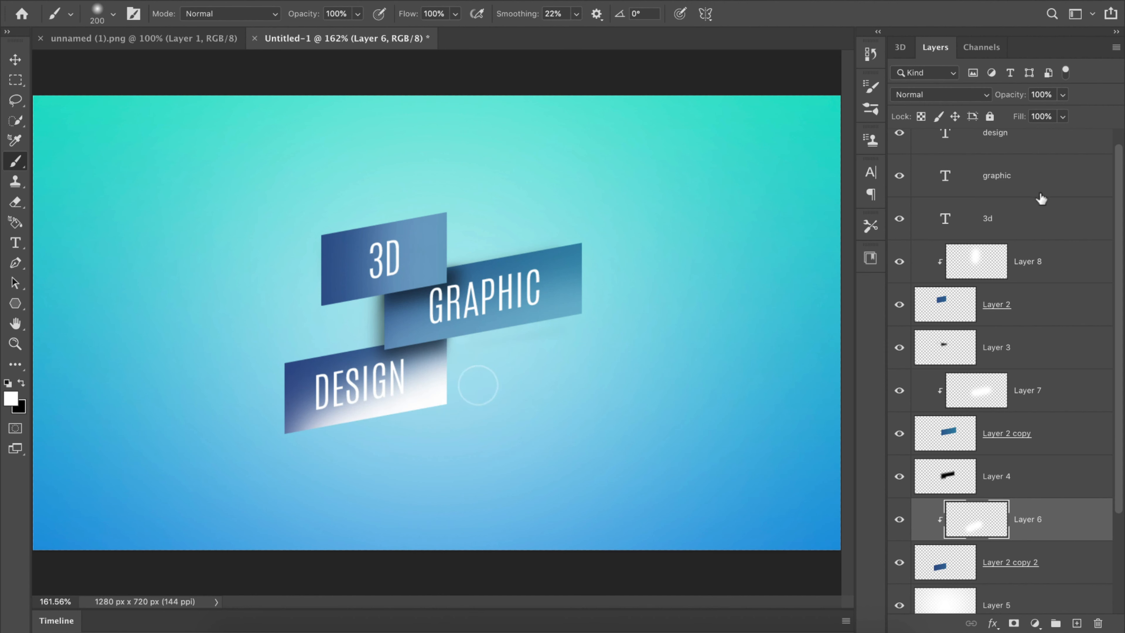
pyautogui.click(976, 98)
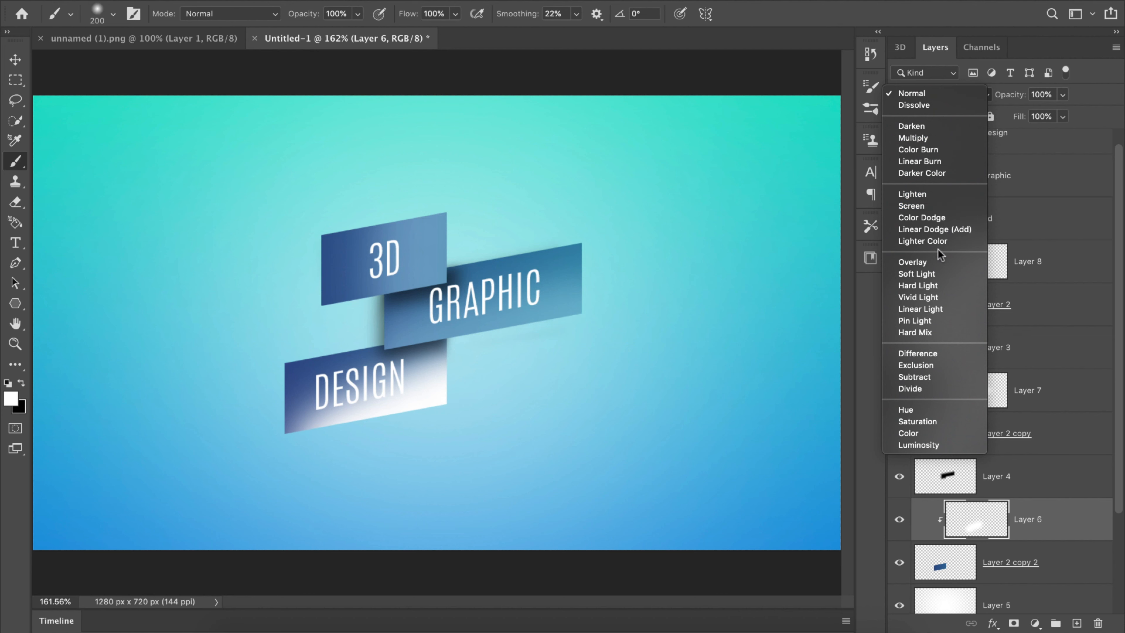
pyautogui.click(933, 271)
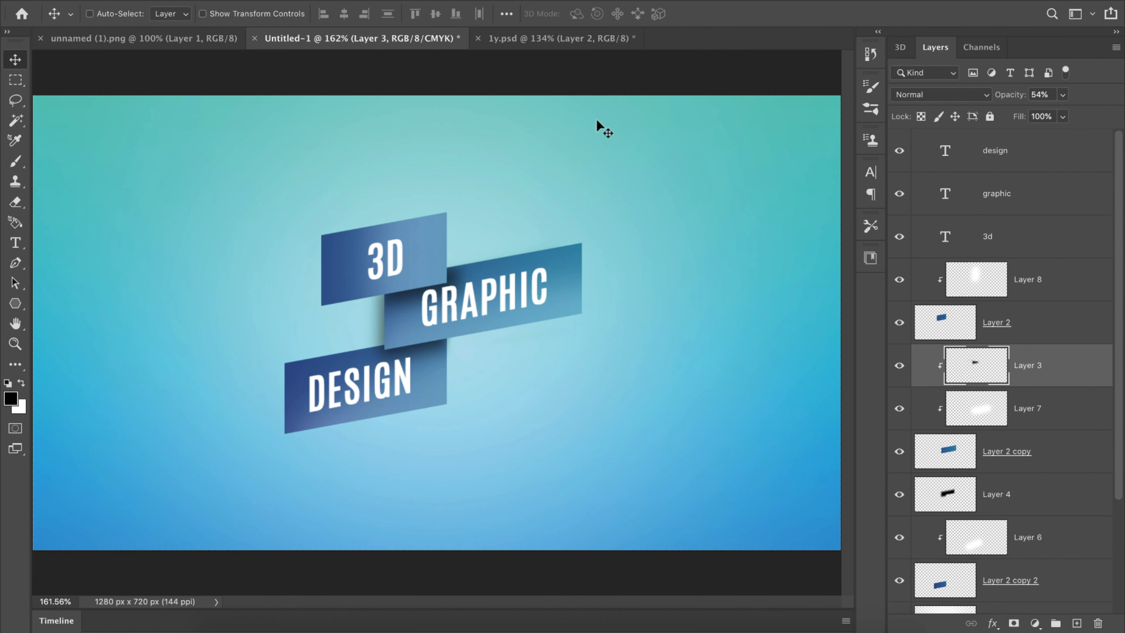
# Step: Switch to 1y.psd and copy the arm wearing the watch, Layer 1, into the Untitled-1 composition
pyautogui.click(567, 39)
pyautogui.click(994, 184)
pyautogui.moveTo(623, 337); pyautogui.dragTo(327, 363)
# Step: Scale down and tilt the arm, placing it on the middle rectangle's upper edge so it emerges from behind the 3D rectangle
pyautogui.press('super+t')
pyautogui.moveTo(808, 203); pyautogui.dragTo(256, 389)
pyautogui.moveTo(274, 381); pyautogui.dragTo(230, 303)
pyautogui.moveTo(143, 429); pyautogui.dragTo(557, 238)
pyautogui.moveTo(682, 257); pyautogui.dragTo(492, 267)
pyautogui.moveTo(423, 277); pyautogui.dragTo(553, 234)
pyautogui.moveTo(621, 223); pyautogui.dragTo(596, 224)
pyautogui.moveTo(632, 156)
pyautogui.mouseDown()
pyautogui.moveTo(673, 171)
pyautogui.moveTo(660, 252)
pyautogui.moveTo(648, 156)
pyautogui.moveTo(628, 140)
pyautogui.mouseUp()
pyautogui.press('Return')
pyautogui.moveTo(520, 229); pyautogui.dragTo(525, 235)
# Step: Add a new layer above Layer 3 and clip it to the middle rectangle
pyautogui.click(1071, 409)
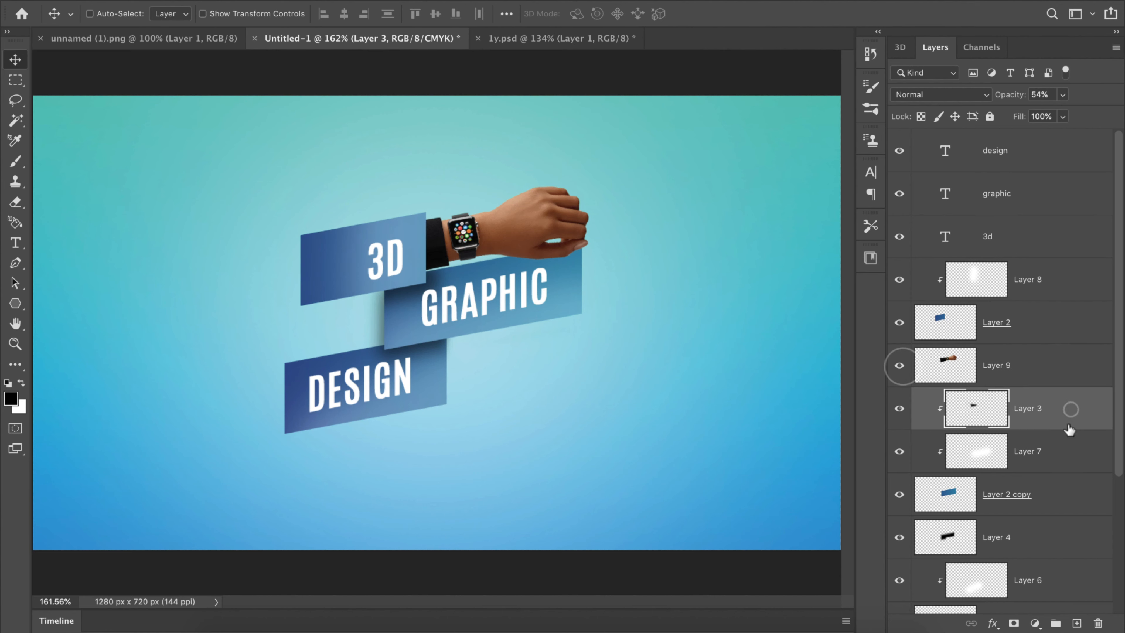
pyautogui.click(1077, 623)
pyautogui.rightClick(1045, 398)
pyautogui.moveTo(937, 620)
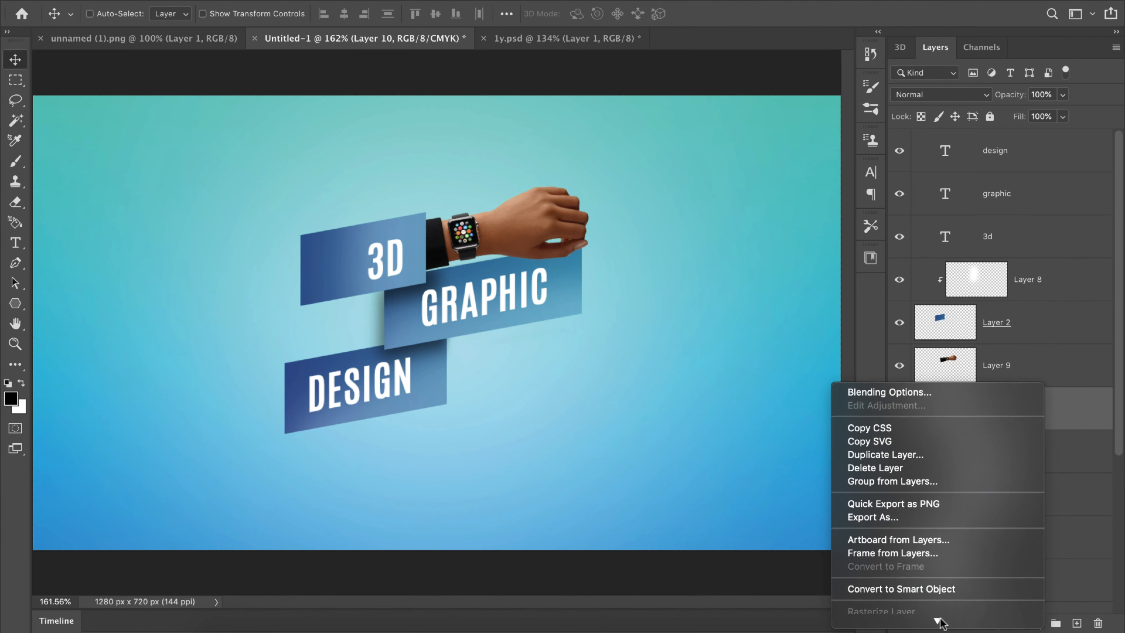
pyautogui.click(926, 502)
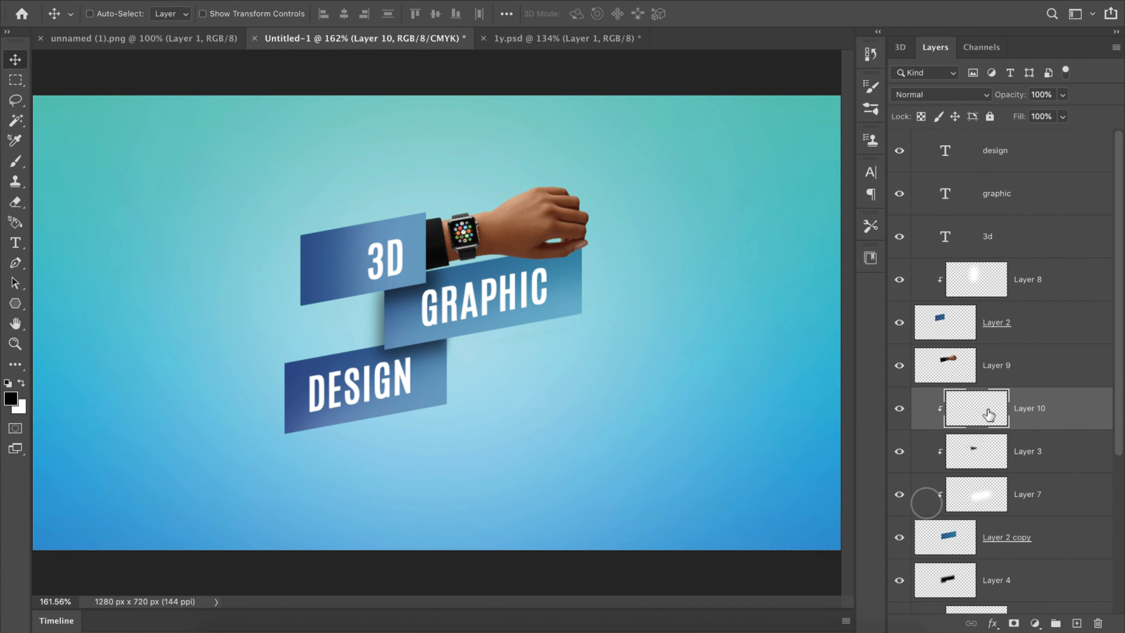
# Step: Paint a black shadow beneath the arm and hand on Layer 10 with the 70 px Soft Round brush in Overlay mode
pyautogui.press('b')
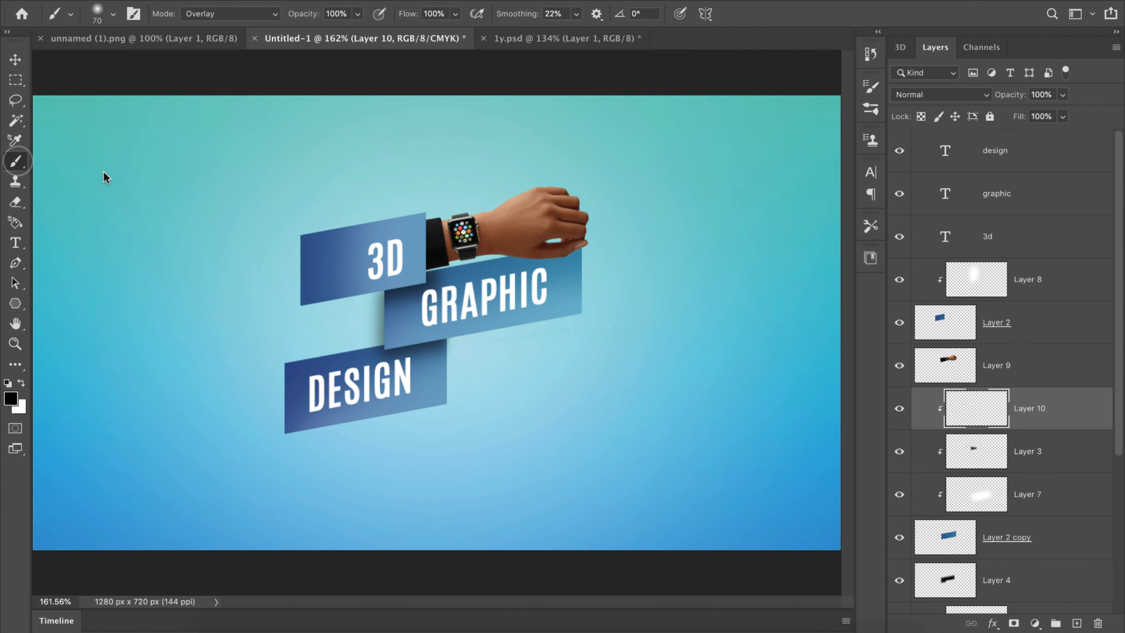
pyautogui.click(114, 15)
pyautogui.doubleClick(115, 191)
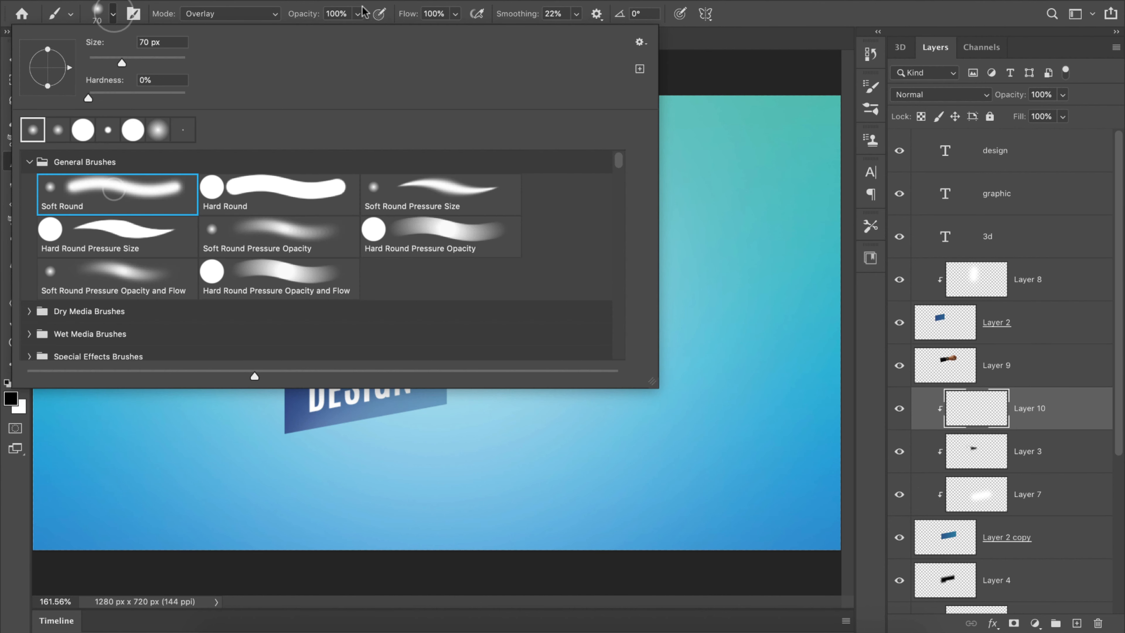
pyautogui.click(11, 399)
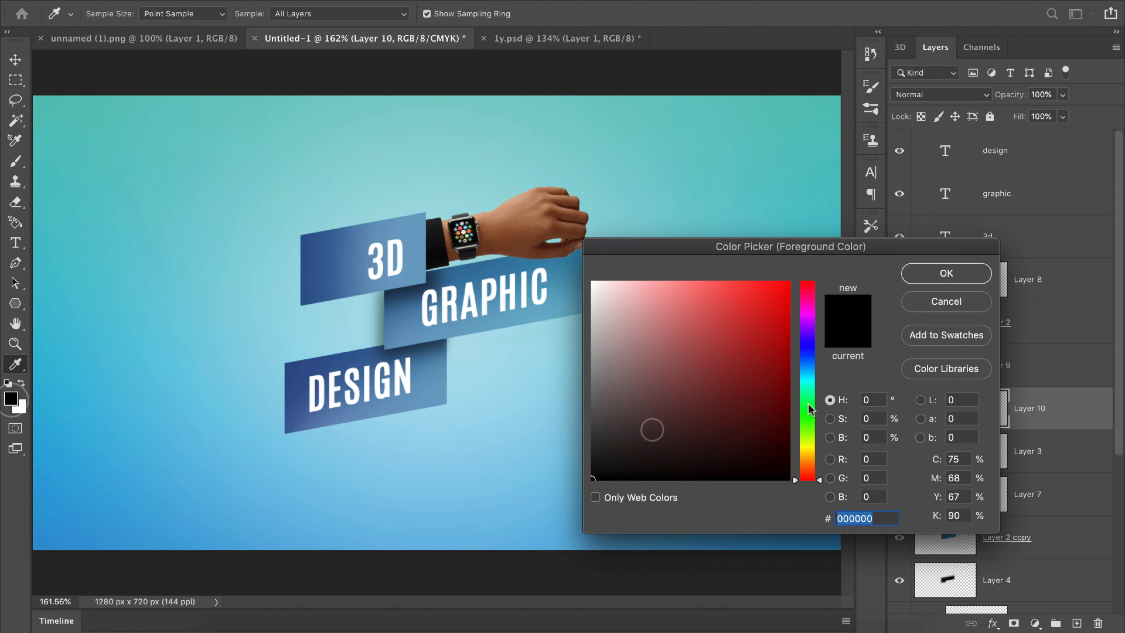
pyautogui.click(857, 269)
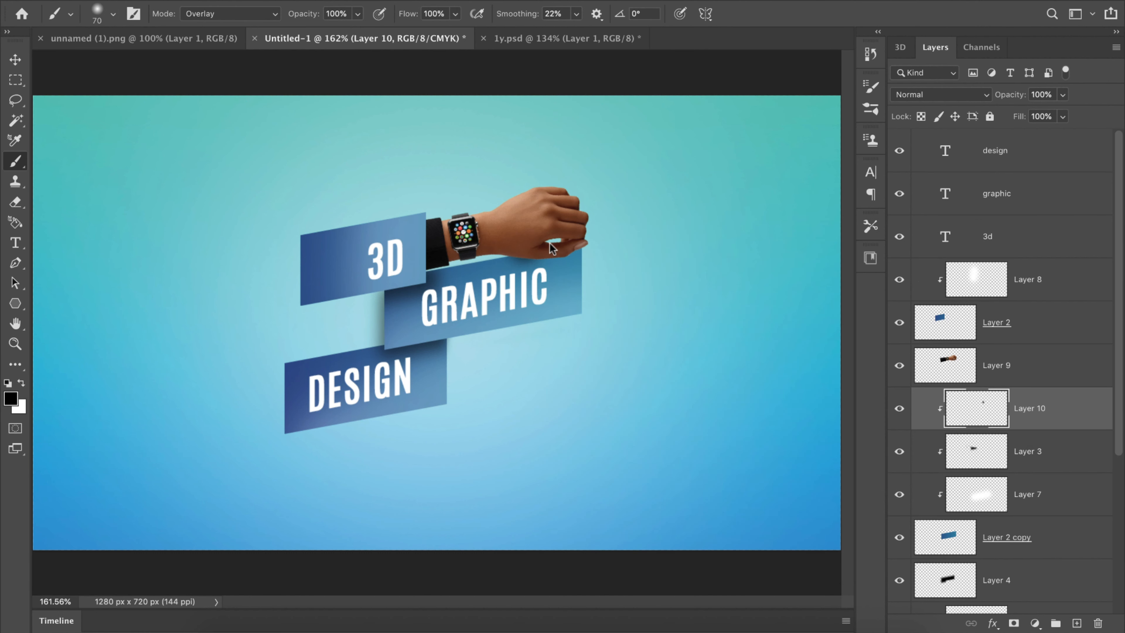
pyautogui.moveTo(548, 244); pyautogui.dragTo(569, 236)
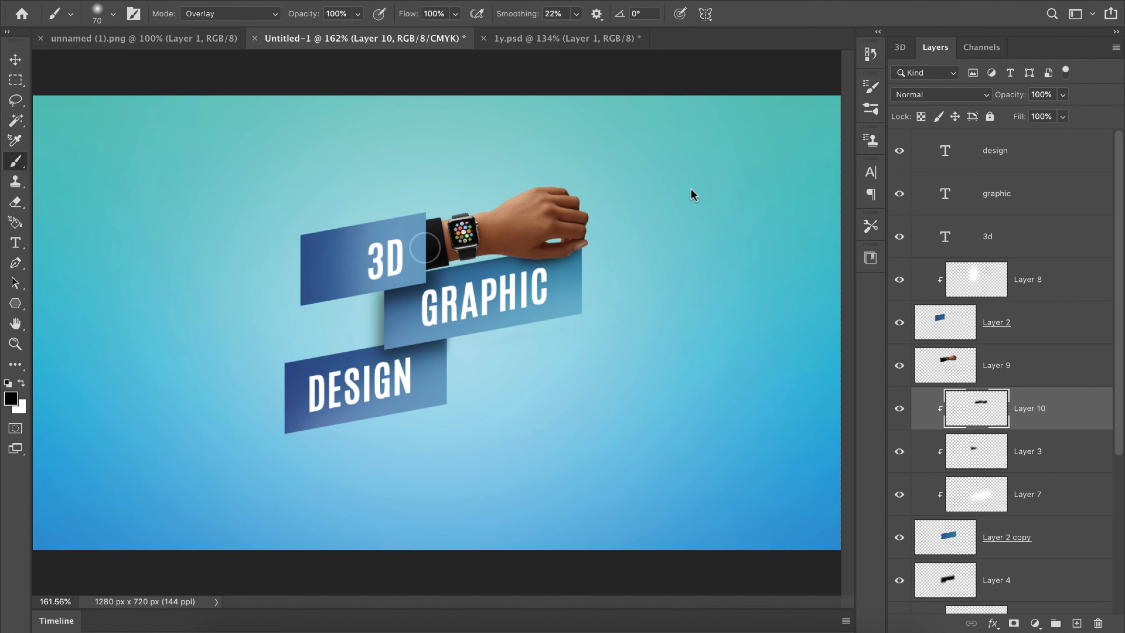
# Step: Add another layer clipped to the middle rectangle and paint a wider black shadow under the hand with the soft brush at 175 px
pyautogui.click(1077, 622)
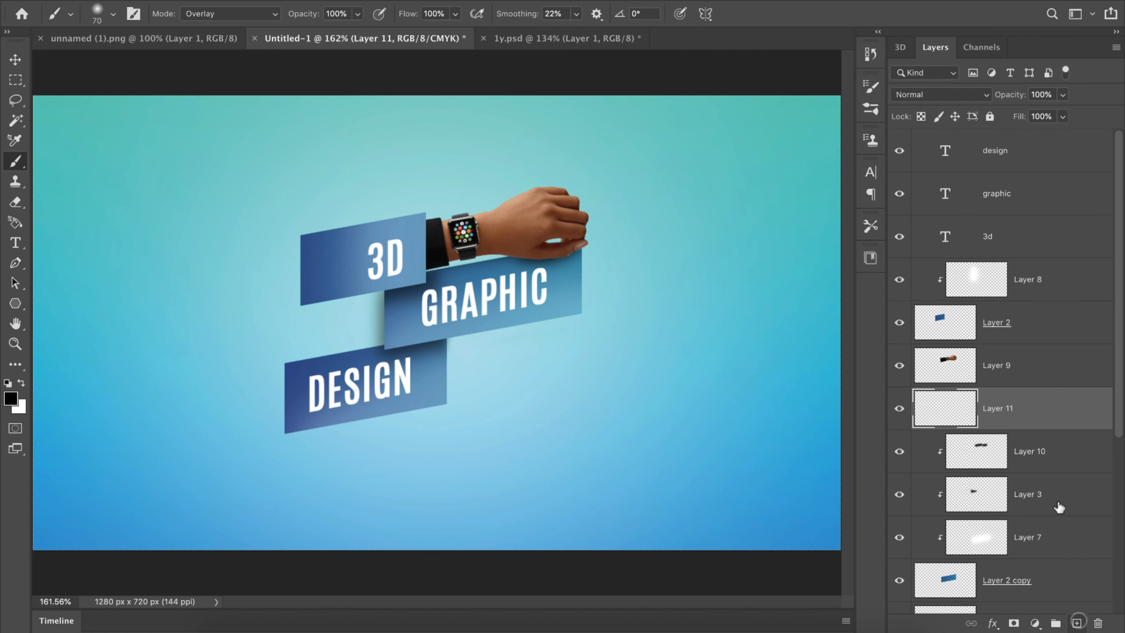
pyautogui.rightClick(1045, 417)
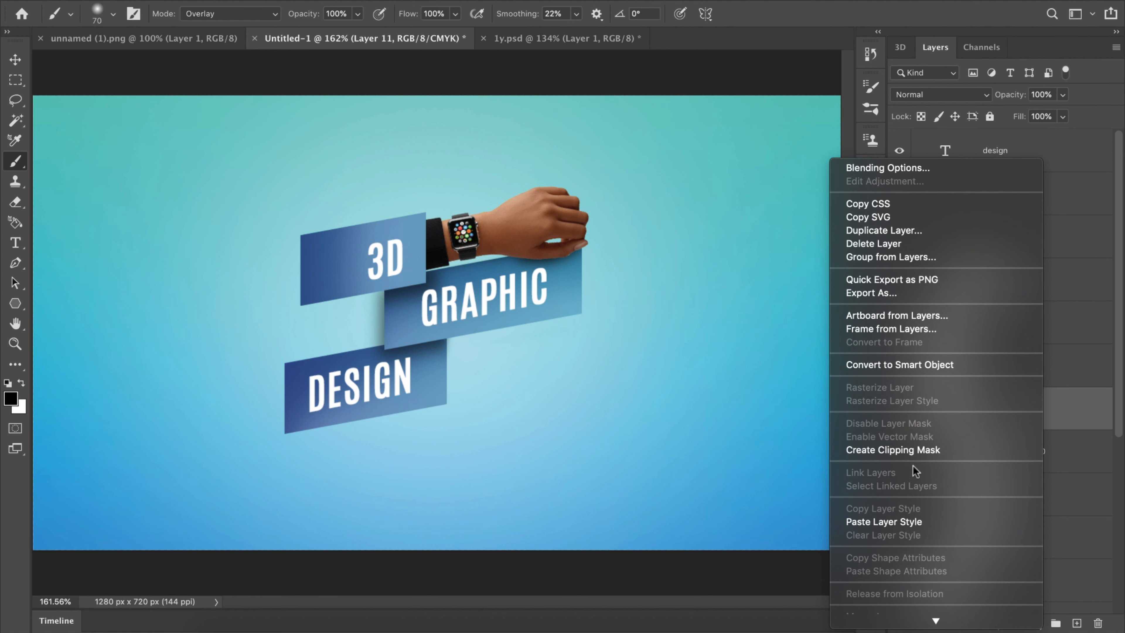
pyautogui.click(913, 450)
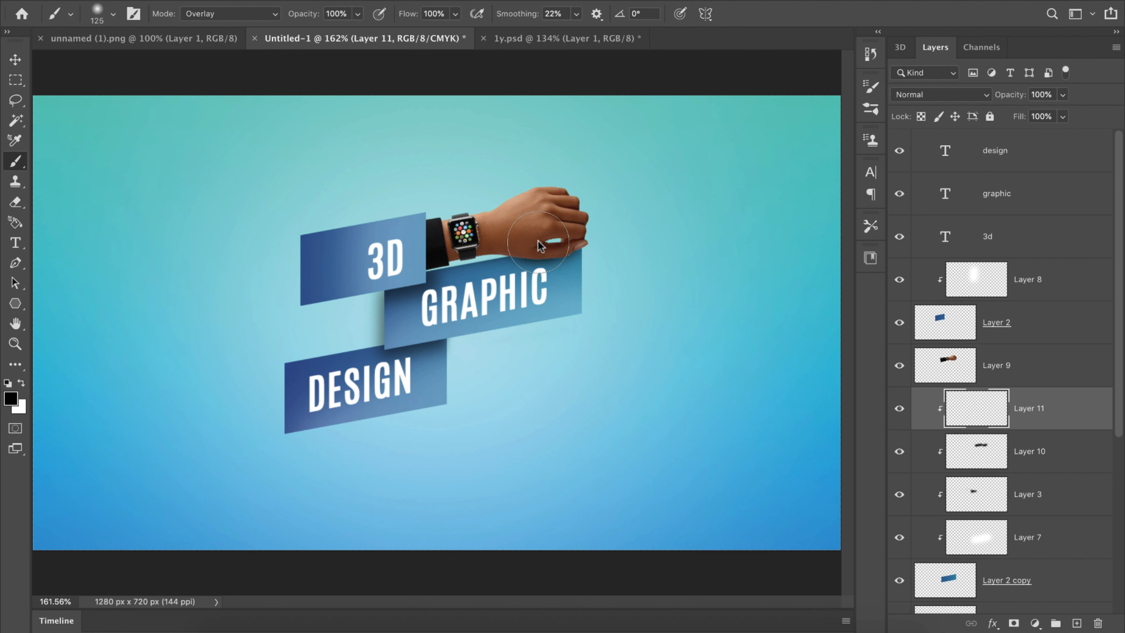
pyautogui.click(538, 229)
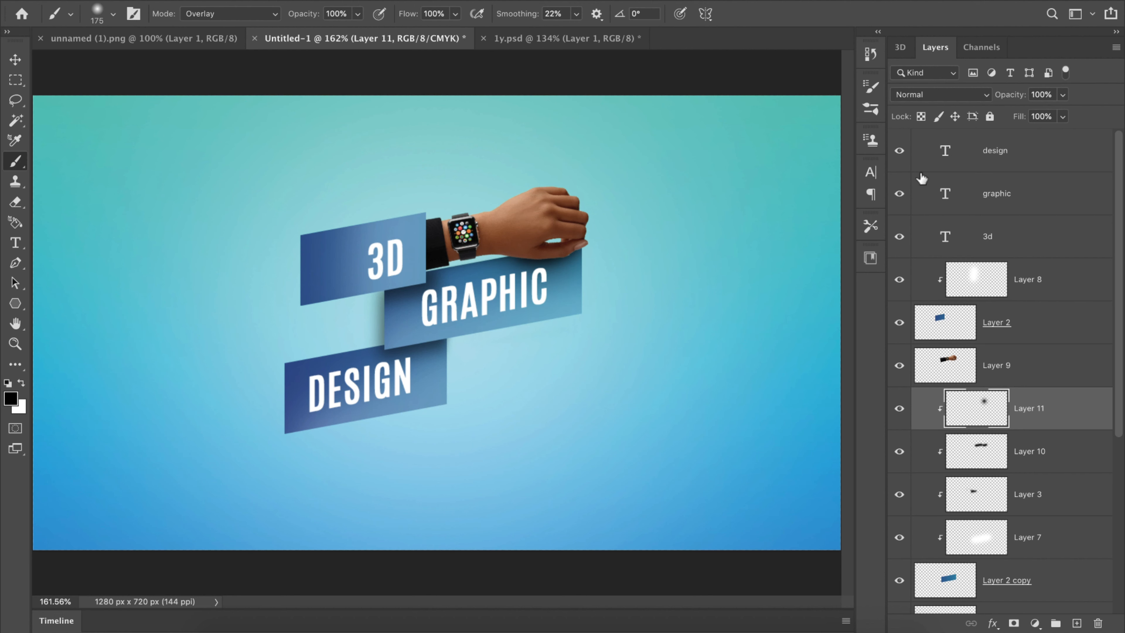
# Step: Bring the standalone black watch, Layer 2, from 1y.psd into Untitled-1 and reorder its layer in the stack
pyautogui.click(543, 38)
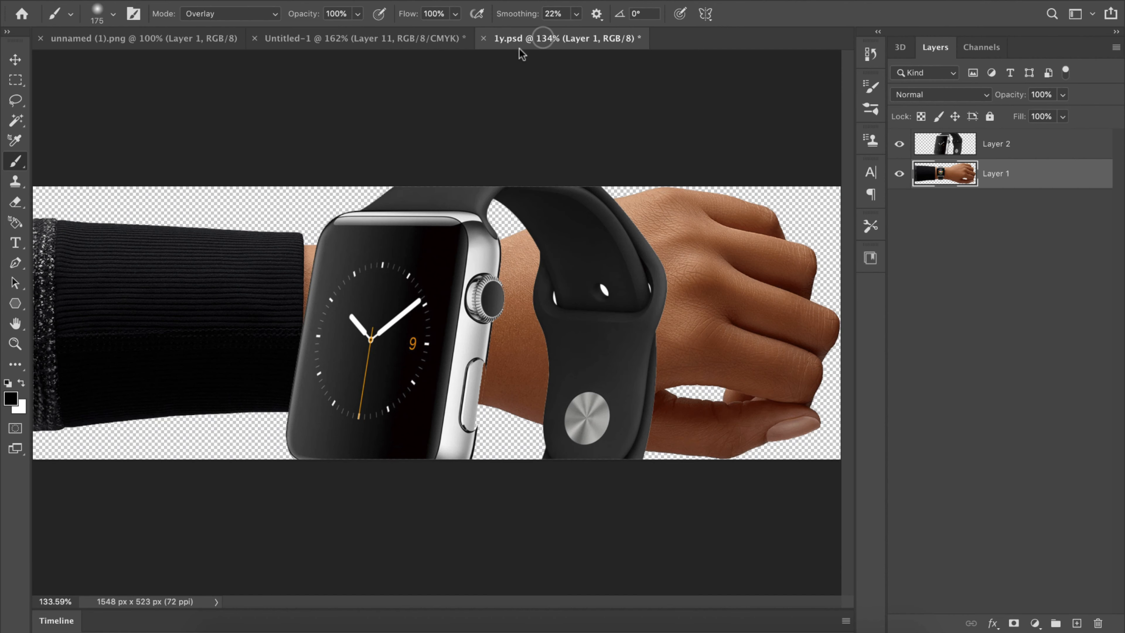
pyautogui.press('v')
pyautogui.moveTo(316, 39); pyautogui.dragTo(508, 347)
pyautogui.moveTo(1117, 305); pyautogui.dragTo(1117, 406)
pyautogui.moveTo(1067, 244); pyautogui.dragTo(1000, 455)
# Step: Scale the standalone watch down and place it beside the DESIGN rectangle
pyautogui.press('super+t')
pyautogui.moveTo(733, 103); pyautogui.dragTo(450, 396)
pyautogui.moveTo(403, 461); pyautogui.dragTo(530, 406)
pyautogui.moveTo(478, 438); pyautogui.dragTo(497, 384)
pyautogui.press('Return')
# Step: Raise the watch's layer above Layer 8, then fine-tune its size and position so it overlaps the DESIGN rectangle's right end
pyautogui.moveTo(1050, 425); pyautogui.dragTo(1019, 226)
pyautogui.moveTo(478, 439); pyautogui.dragTo(471, 451)
pyautogui.press('super+t')
pyautogui.moveTo(519, 377); pyautogui.dragTo(545, 348)
pyautogui.click(784, 20)
pyautogui.moveTo(494, 445); pyautogui.dragTo(501, 445)
# Step: Add a new layer beneath the watch and paint one soft black 175 px dab with the brush mode set to Normal
pyautogui.click(1024, 277)
pyautogui.click(1077, 623)
pyautogui.click(15, 186)
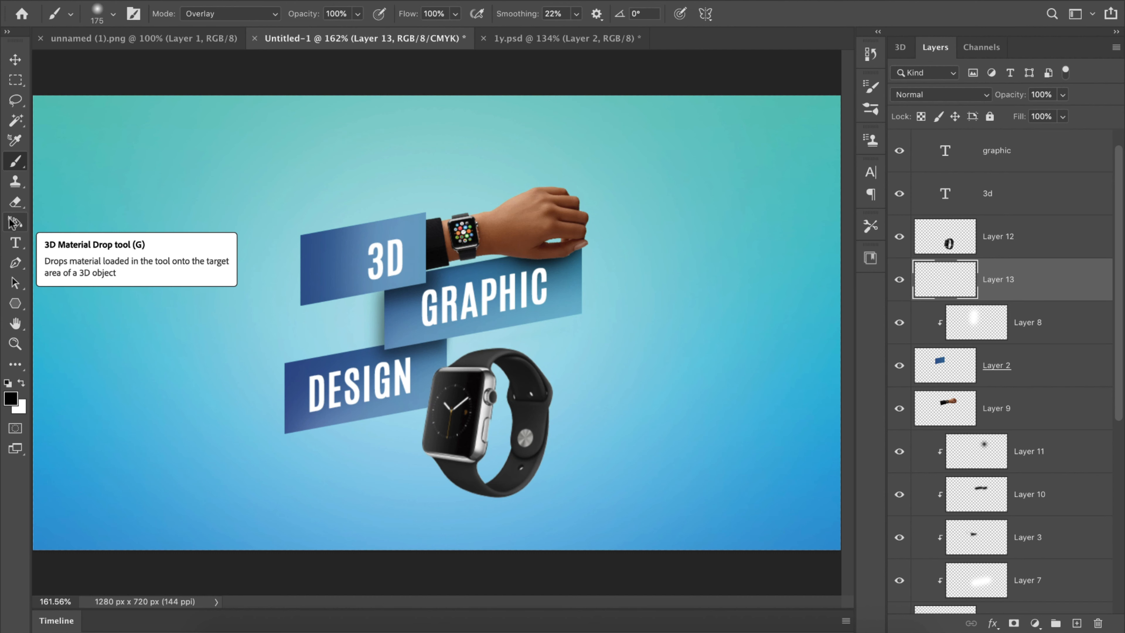
pyautogui.rightClick(15, 161)
pyautogui.click(65, 160)
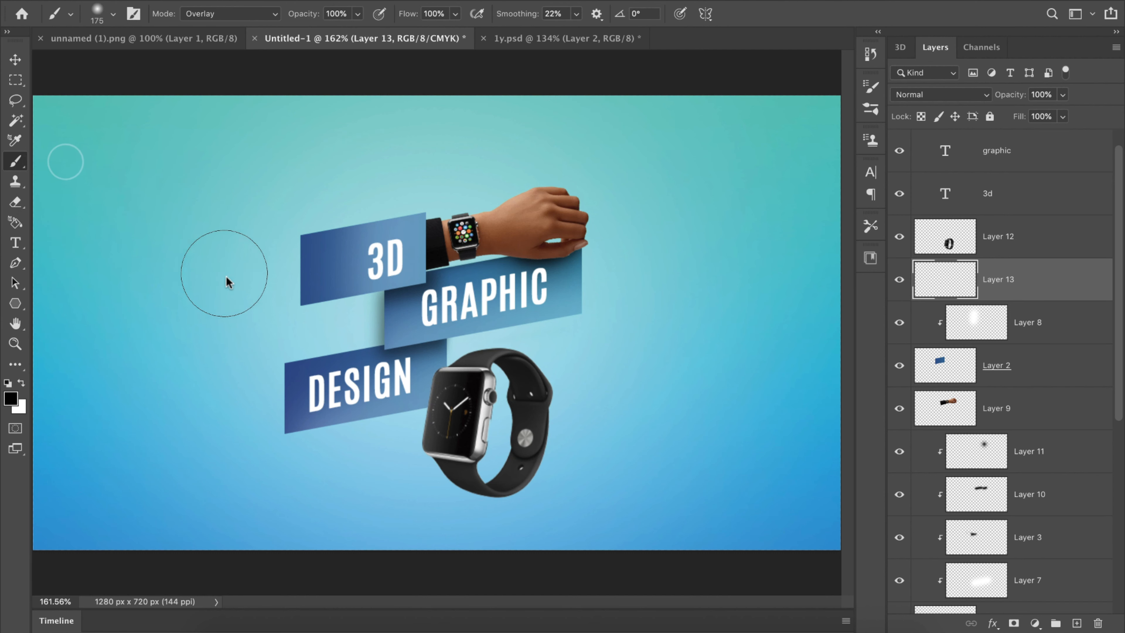
pyautogui.click(234, 13)
pyautogui.scroll(5, 230, 27)
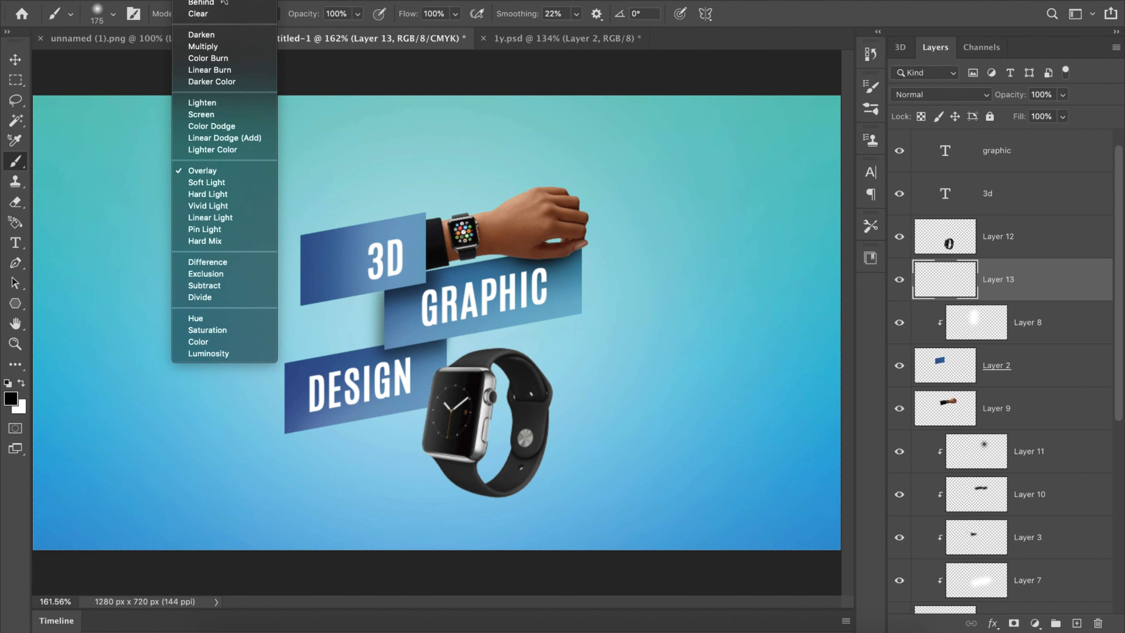
pyautogui.click(223, 7)
pyautogui.click(203, 328)
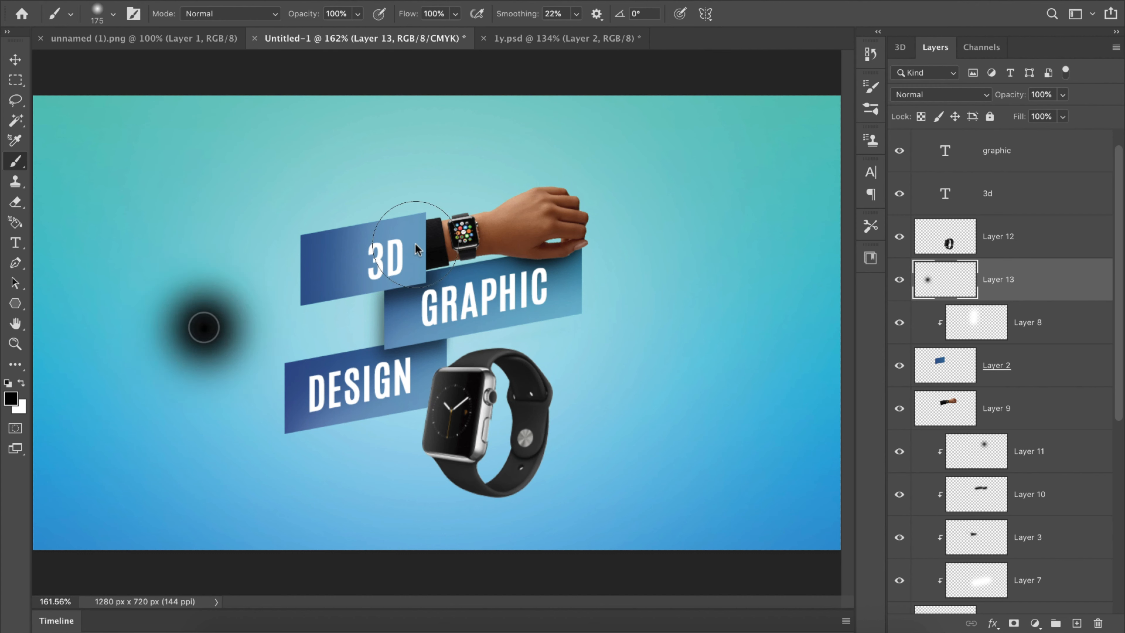
# Step: Stretch the black dab to 120.07% width and 19.19% height as a ground shadow under the watch, and lower its layer opacity
pyautogui.hotkey('ctrl', 't')
pyautogui.moveTo(203, 234)
pyautogui.mouseDown()
pyautogui.moveTo(202, 258)
pyautogui.moveTo(205, 204)
pyautogui.moveTo(202, 383)
pyautogui.moveTo(183, 376)
pyautogui.mouseUp()
pyautogui.moveTo(233, 401); pyautogui.dragTo(524, 500)
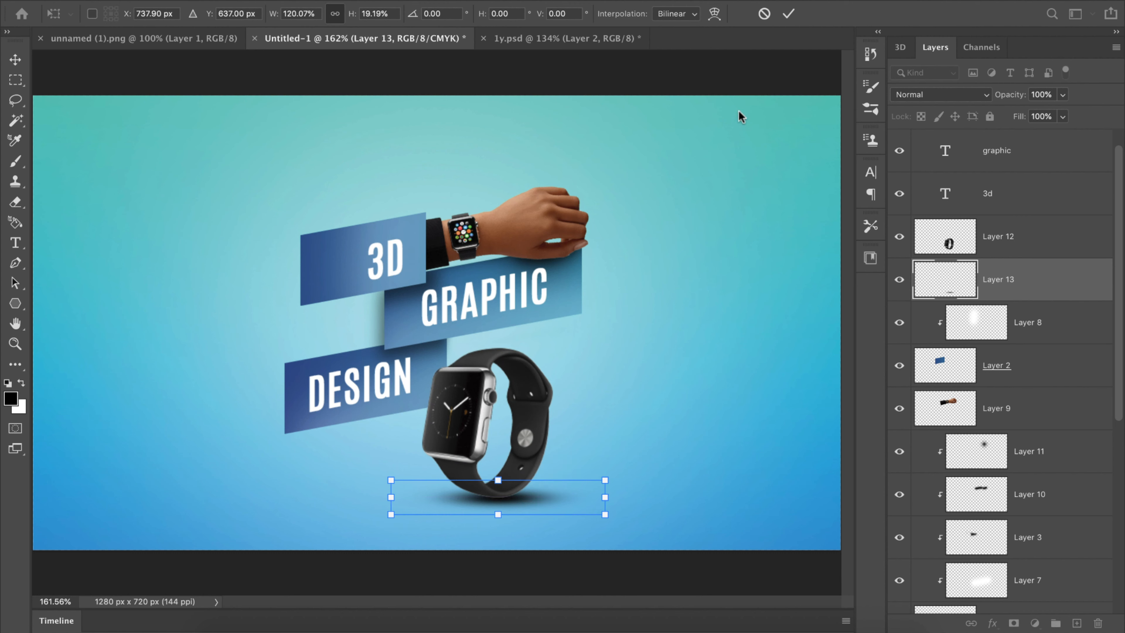
pyautogui.click(788, 12)
pyautogui.press('b')
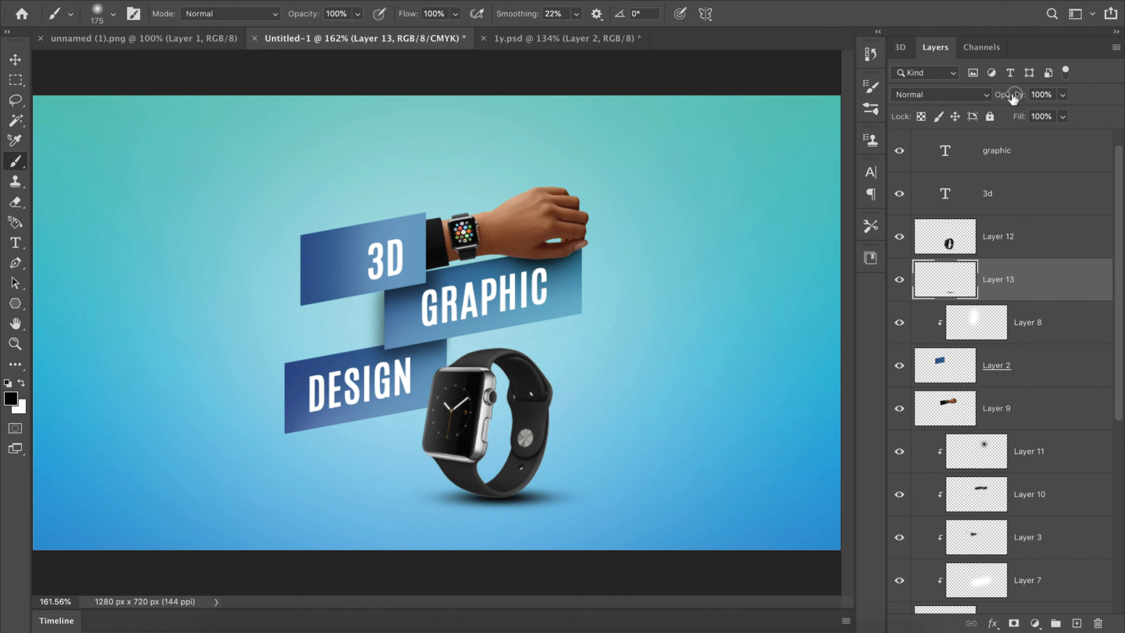
pyautogui.moveTo(1013, 99); pyautogui.dragTo(995, 100)
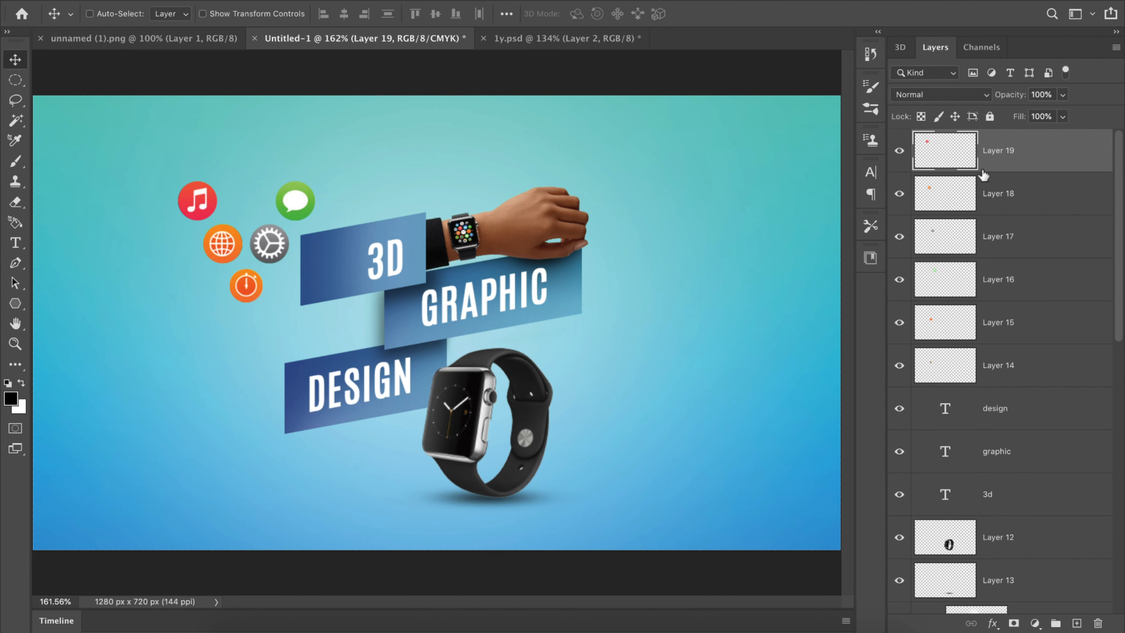
# Step: Place the red music icon on the 3D rectangle's top edge and the orange globe icon on the DESIGN rectangle's top edge
pyautogui.click(899, 150)
pyautogui.click(899, 150)
pyautogui.moveTo(297, 194); pyautogui.dragTo(402, 215)
pyautogui.click(974, 195)
pyautogui.moveTo(334, 214); pyautogui.dragTo(475, 310)
# Step: Shrink the gray gear icon on Layer 17 and place it between the 3D and DESIGN rectangles near their left ends
pyautogui.click(921, 243)
pyautogui.moveTo(349, 269); pyautogui.dragTo(640, 345)
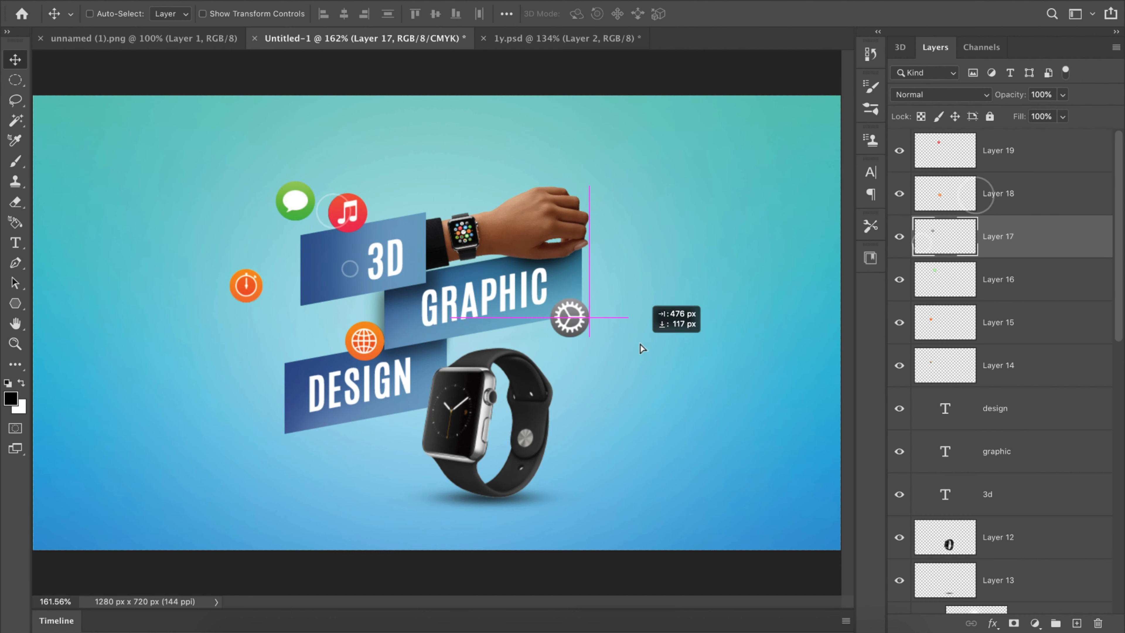
pyautogui.moveTo(235, 278); pyautogui.dragTo(288, 274)
pyautogui.moveTo(639, 309); pyautogui.dragTo(241, 333)
pyautogui.press('super+t')
pyautogui.click(793, 13)
pyautogui.moveTo(301, 313); pyautogui.dragTo(360, 294)
# Step: Shrink the green message icon on Layer 16 and place it above the 3D rectangle's right part
pyautogui.moveTo(309, 187); pyautogui.dragTo(306, 190)
pyautogui.click(782, 8)
pyautogui.moveTo(412, 179); pyautogui.dragTo(510, 182)
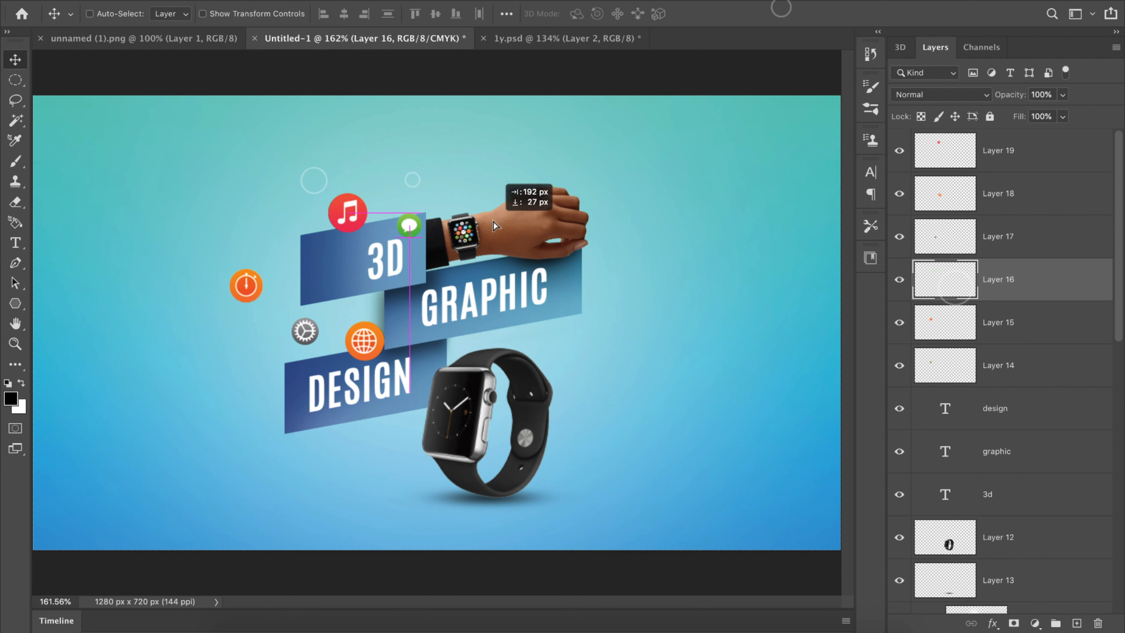
# Step: Shrink the orange stopwatch icon on Layer 15 and place it below the DESIGN rectangle, left of the watch
pyautogui.click(965, 322)
pyautogui.press('super+t')
pyautogui.moveTo(260, 268); pyautogui.dragTo(254, 274)
pyautogui.click(790, 10)
pyautogui.moveTo(288, 256); pyautogui.dragTo(460, 443)
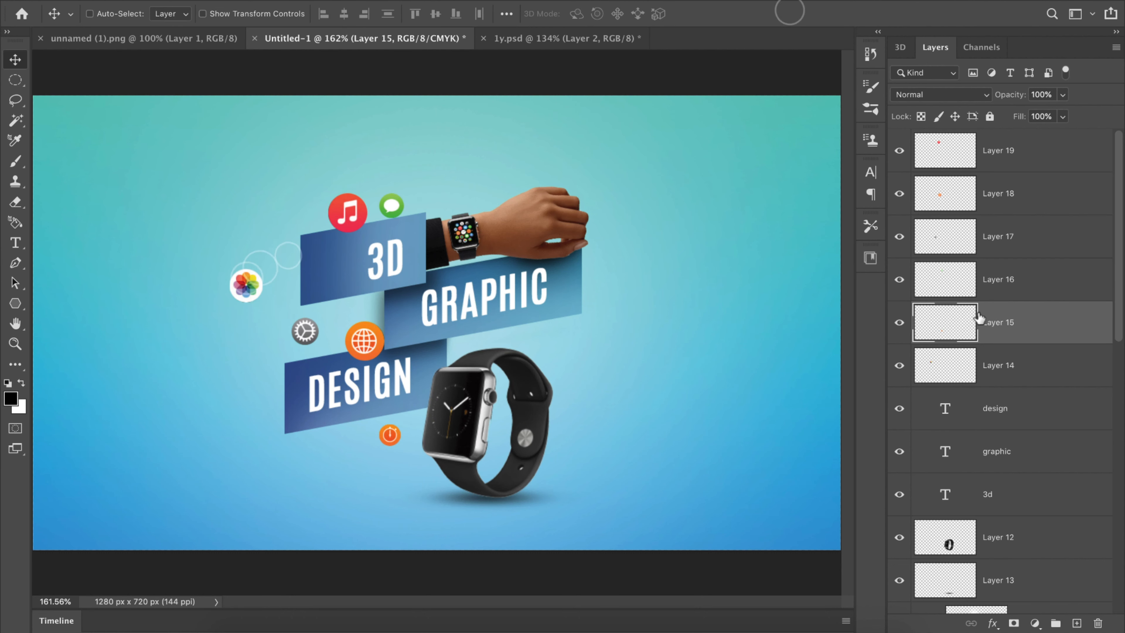
# Step: Shrink the multicolored flower icon on Layer 14 and position it above the 3D rectangle's left end
pyautogui.click(974, 363)
pyautogui.press('super+t')
pyautogui.click(780, 11)
pyautogui.moveTo(259, 271); pyautogui.dragTo(391, 222)
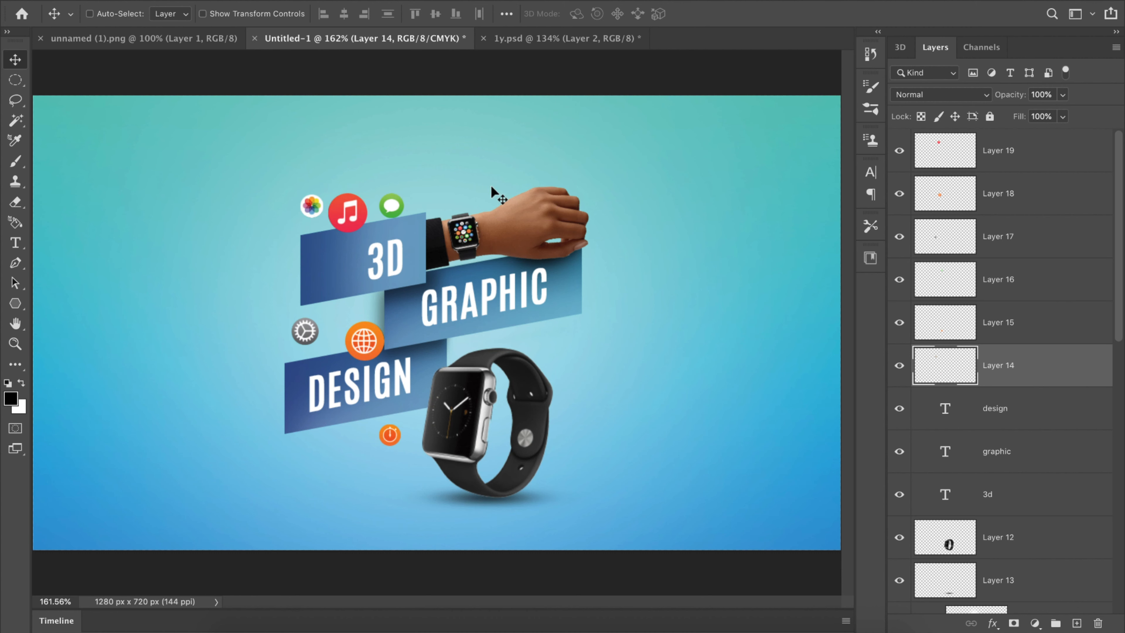
pyautogui.hotkey('alt', ']')
pyautogui.moveTo(464, 242); pyautogui.dragTo(411, 268)
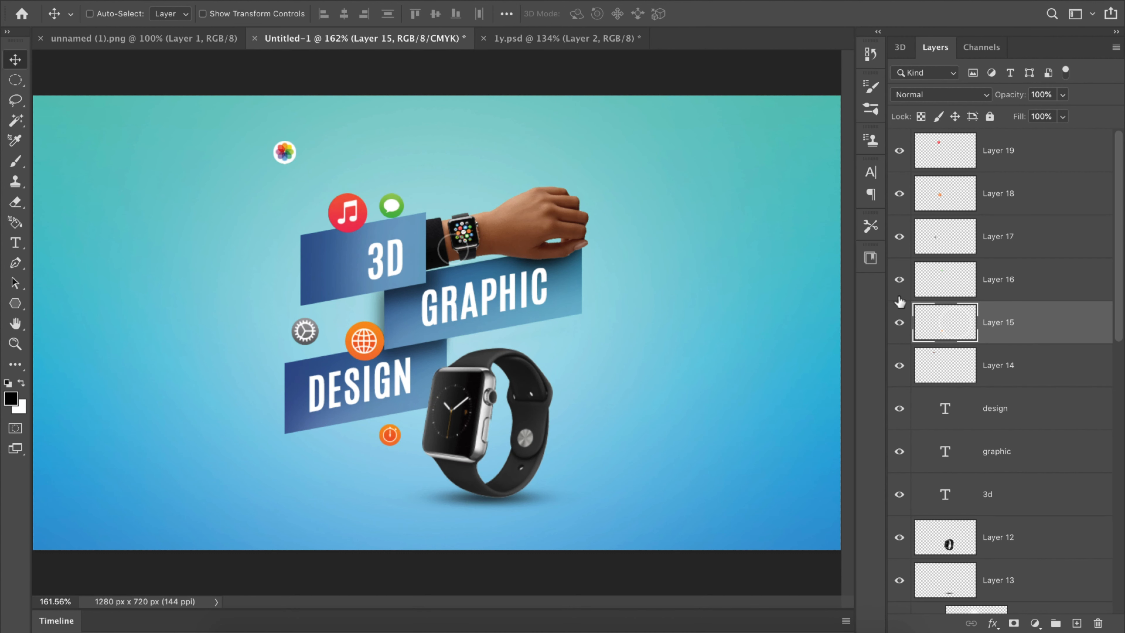
# Step: Shrink the orange globe icon and move it to the watch's right side, then reposition the flower icon just above the music icon
pyautogui.click(909, 198)
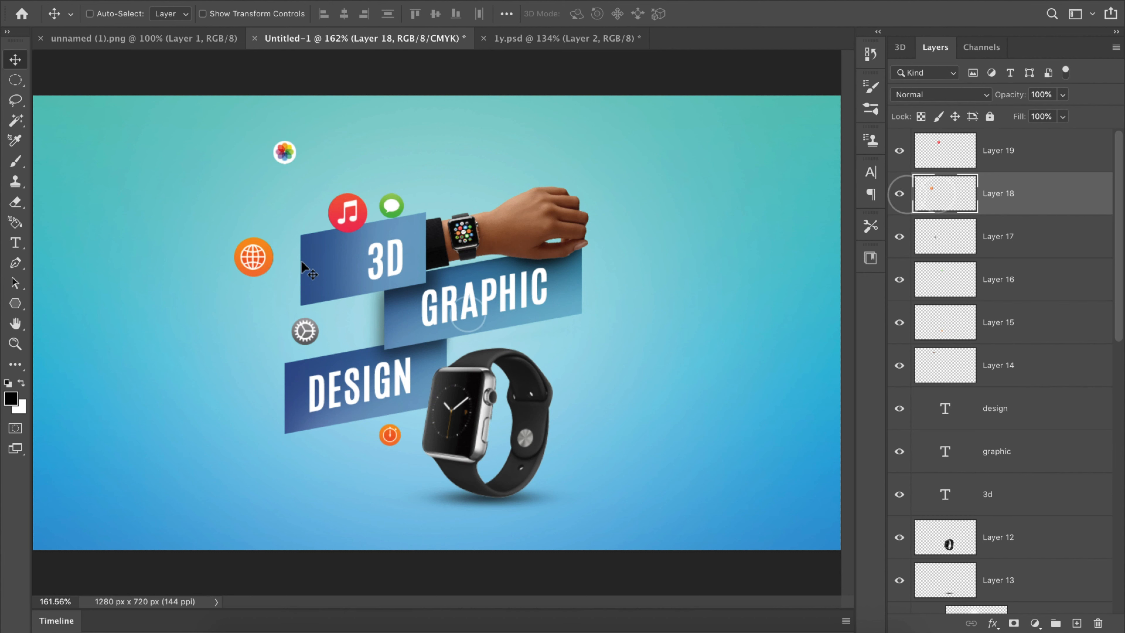
pyautogui.moveTo(301, 266); pyautogui.dragTo(609, 375)
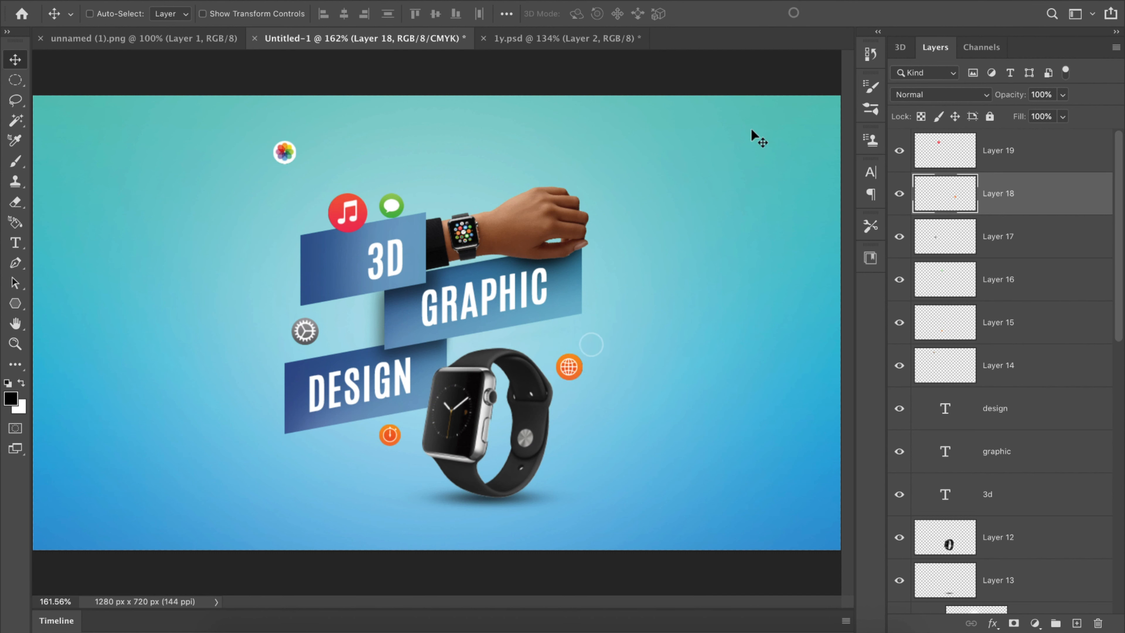
pyautogui.click(908, 365)
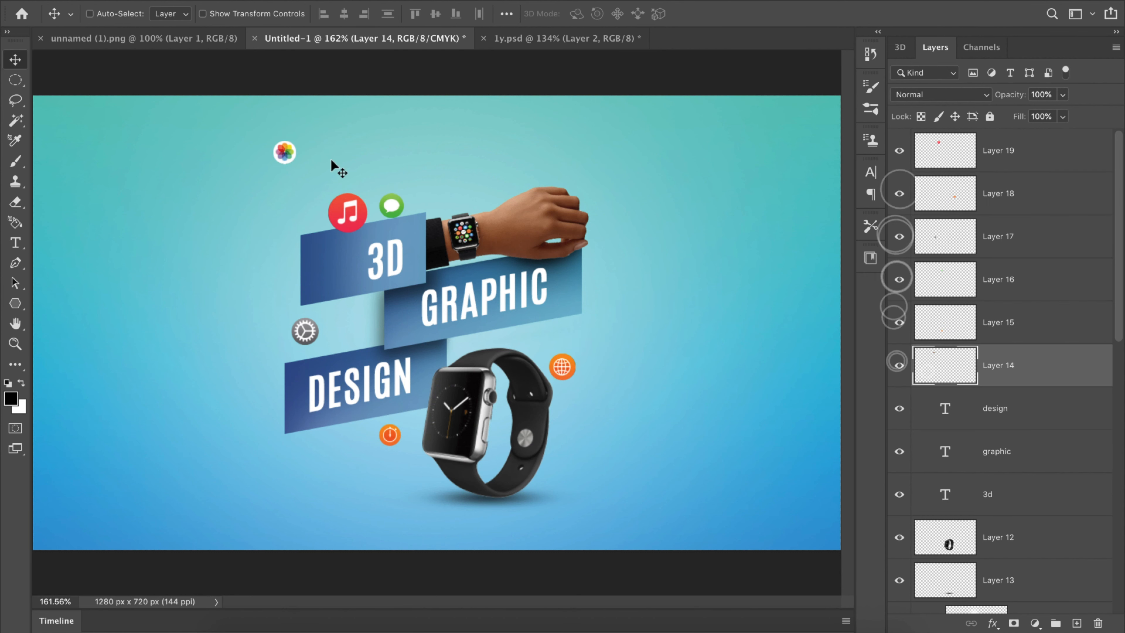
pyautogui.moveTo(608, 177); pyautogui.dragTo(388, 182)
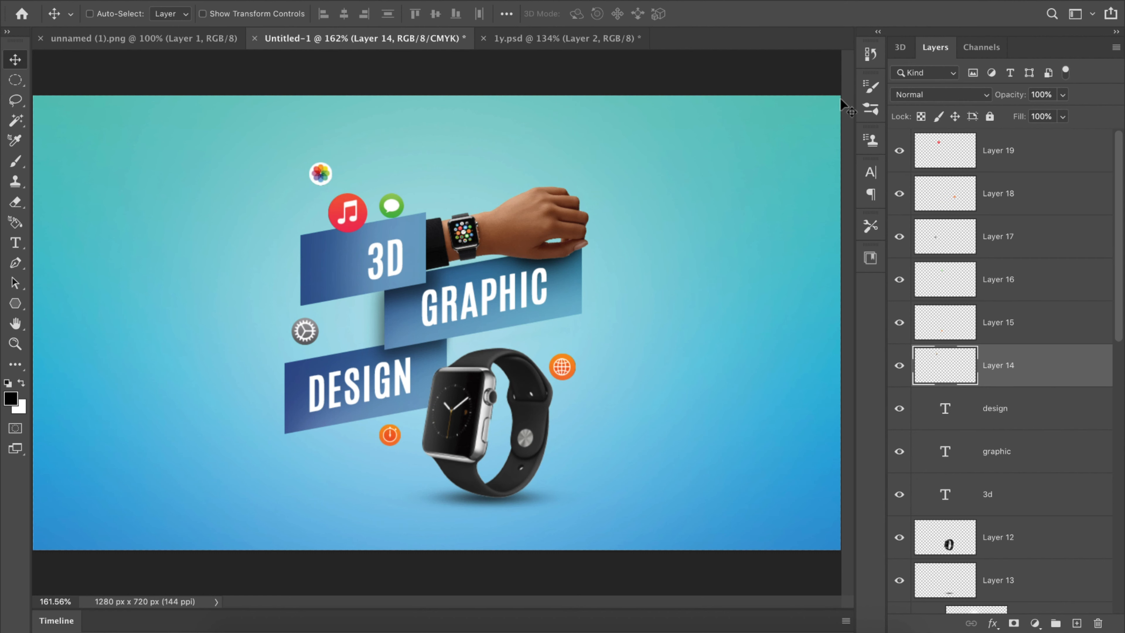
# Step: Move the "graphic" text layer down the stack to sit directly below the arm's Layer 9
pyautogui.moveTo(1117, 265); pyautogui.dragTo(1118, 322)
pyautogui.click(1050, 335)
pyautogui.moveTo(1118, 284); pyautogui.dragTo(1118, 339)
pyautogui.moveTo(1035, 203); pyautogui.dragTo(997, 470)
pyautogui.moveTo(1117, 367)
pyautogui.mouseDown()
pyautogui.moveTo(1111, 438)
pyautogui.moveTo(1116, 348)
pyautogui.mouseUp()
pyautogui.click(1032, 293)
pyautogui.click(901, 240)
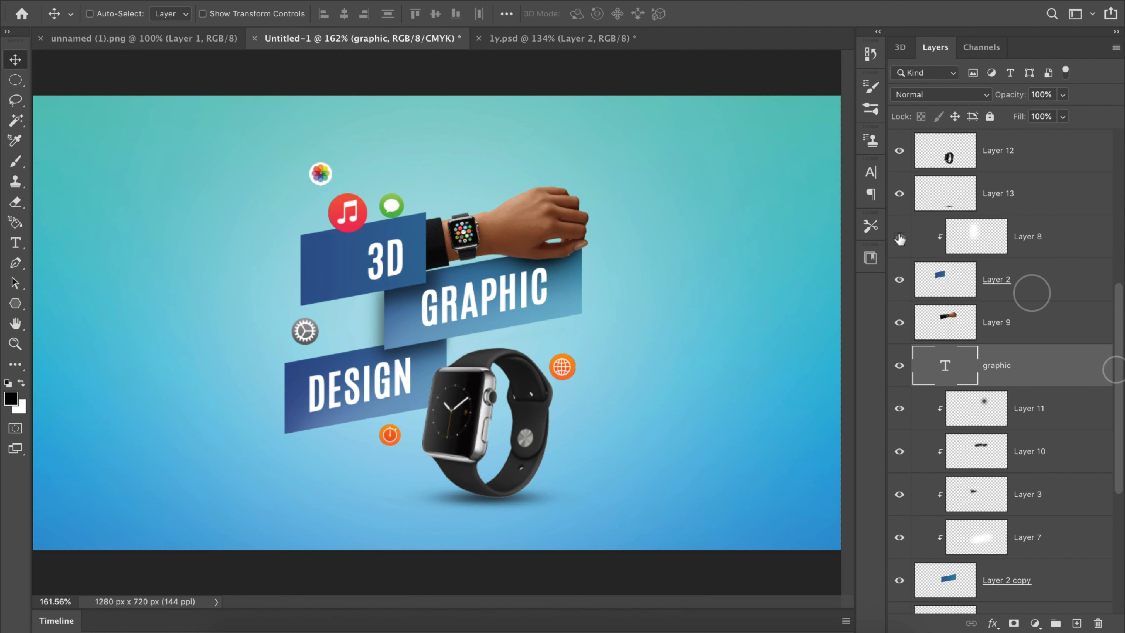
pyautogui.click(898, 233)
# Step: Reorder the middle rectangle's clipped layers, placing "graphic" directly above Layer 7 and the Layer 3 shadow above Layer 11
pyautogui.moveTo(1043, 371); pyautogui.dragTo(1032, 348)
pyautogui.moveTo(1116, 317); pyautogui.dragTo(1116, 343)
pyautogui.click(896, 283)
pyautogui.click(895, 283)
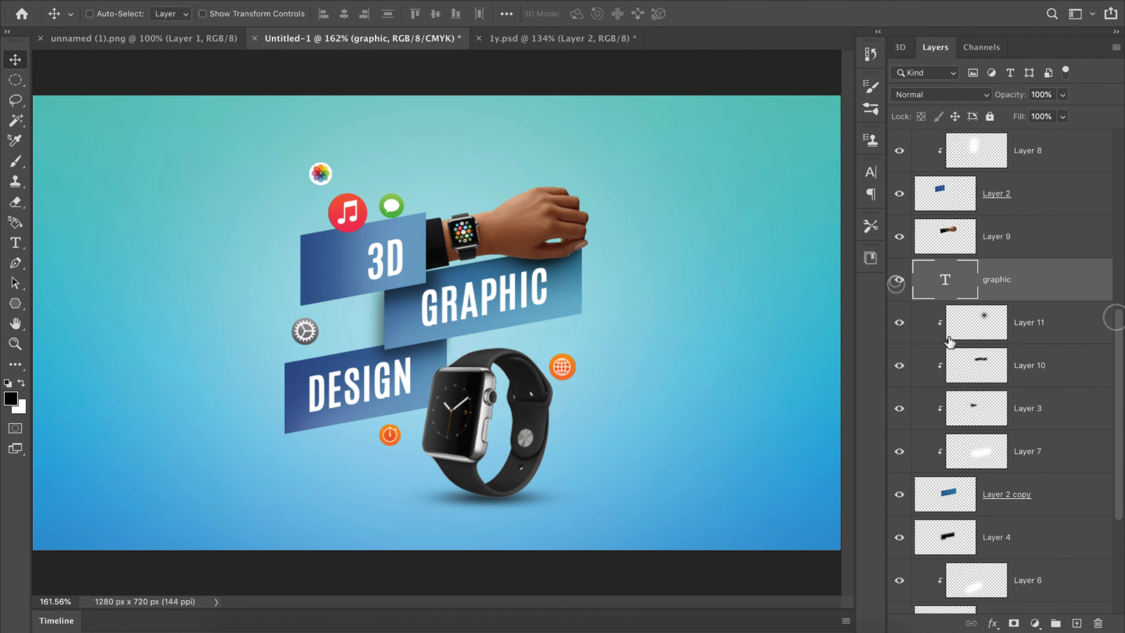
pyautogui.click(899, 408)
pyautogui.click(899, 408)
pyautogui.moveTo(1022, 398); pyautogui.dragTo(1030, 427)
pyautogui.keyDown('alt'); pyautogui.click(1037, 344); pyautogui.keyUp('alt')
pyautogui.click(1011, 284)
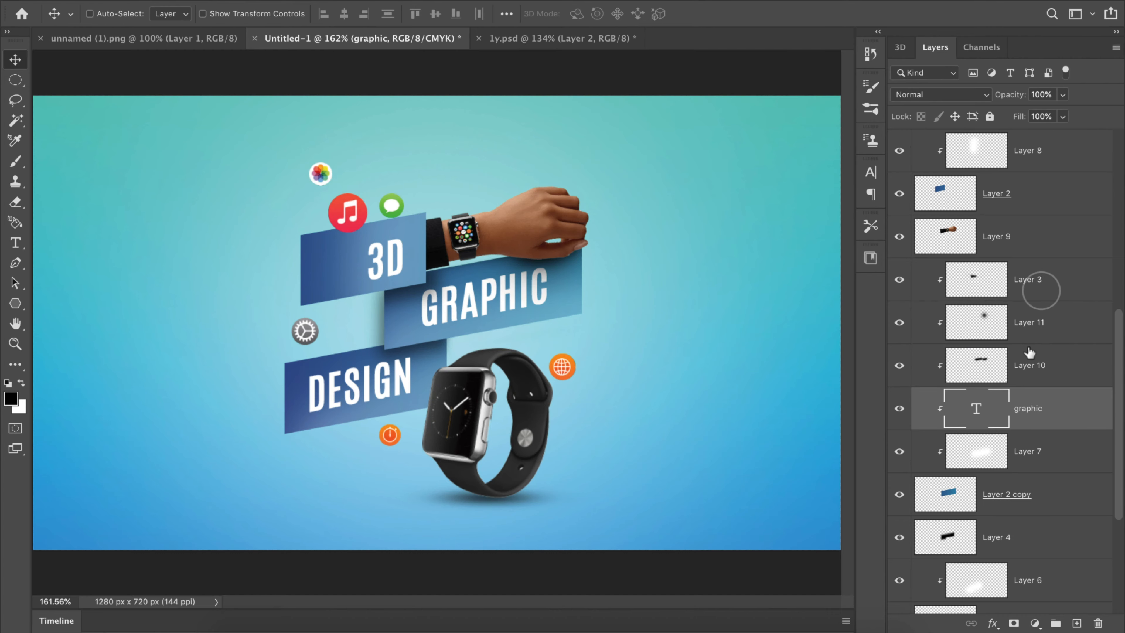